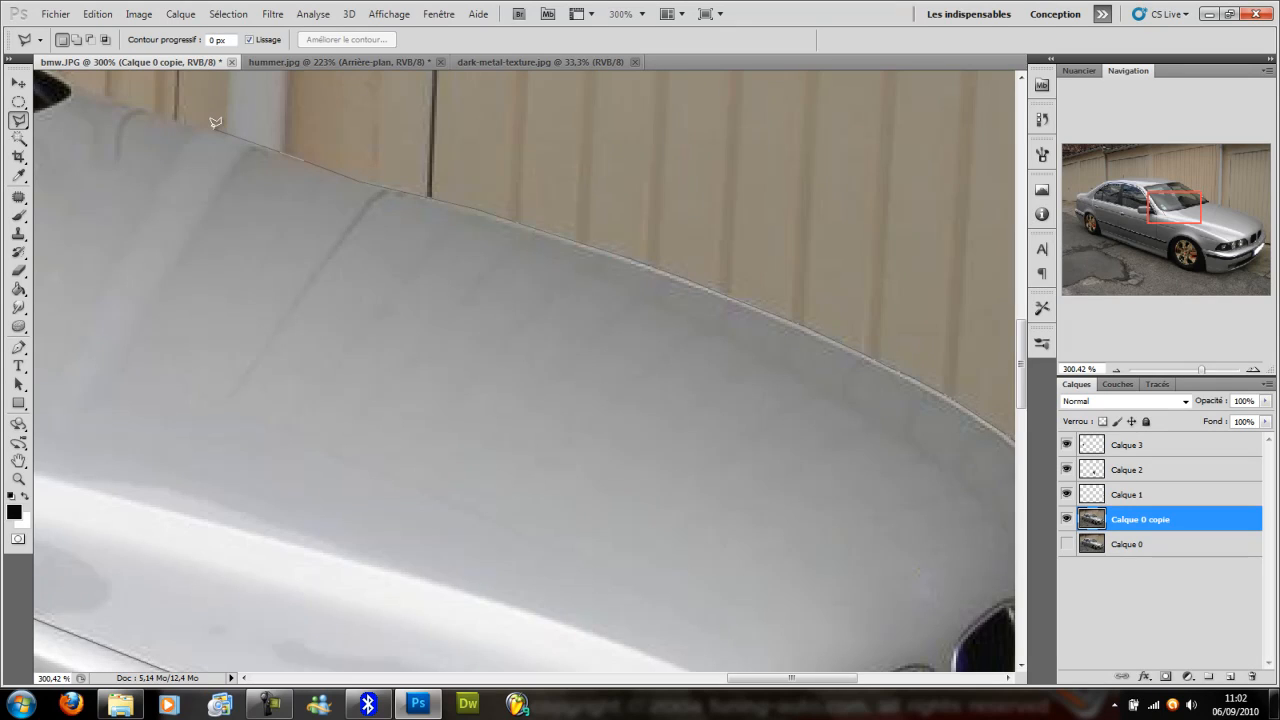
Finish tracing the hood's outline with the Polygonal Lasso and close it into a selection.
click(108, 93)
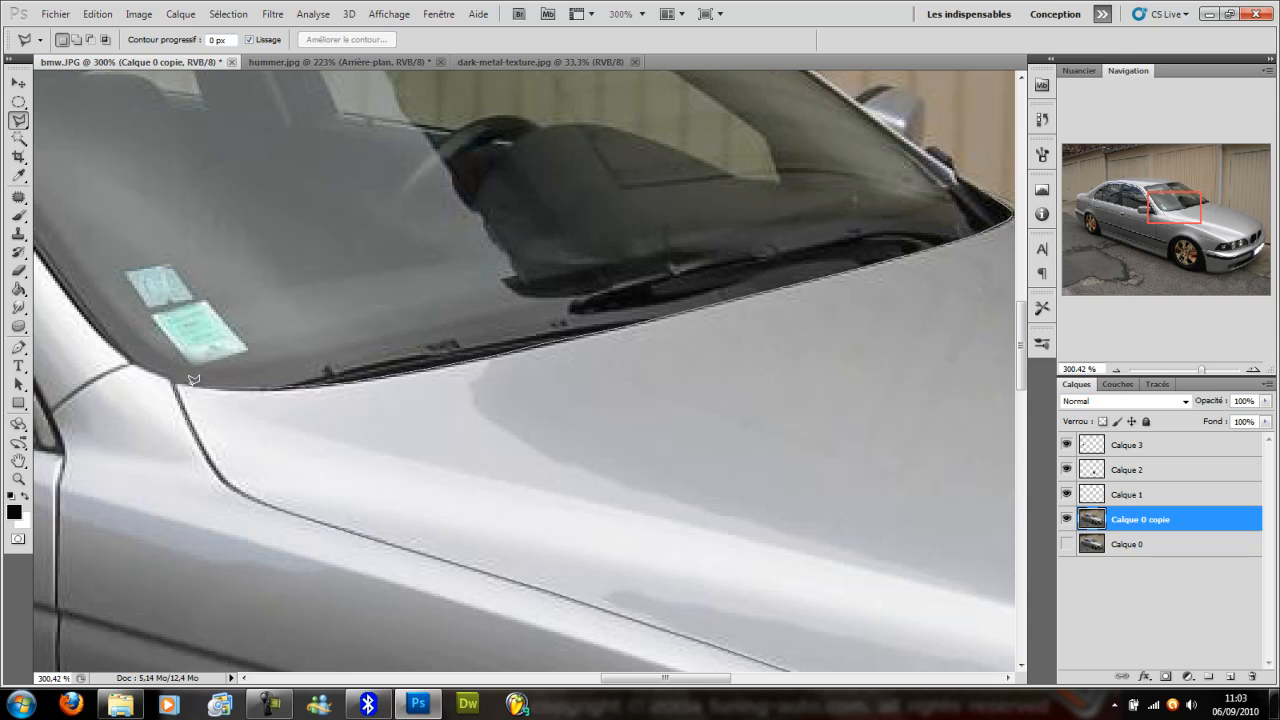
key(Return)
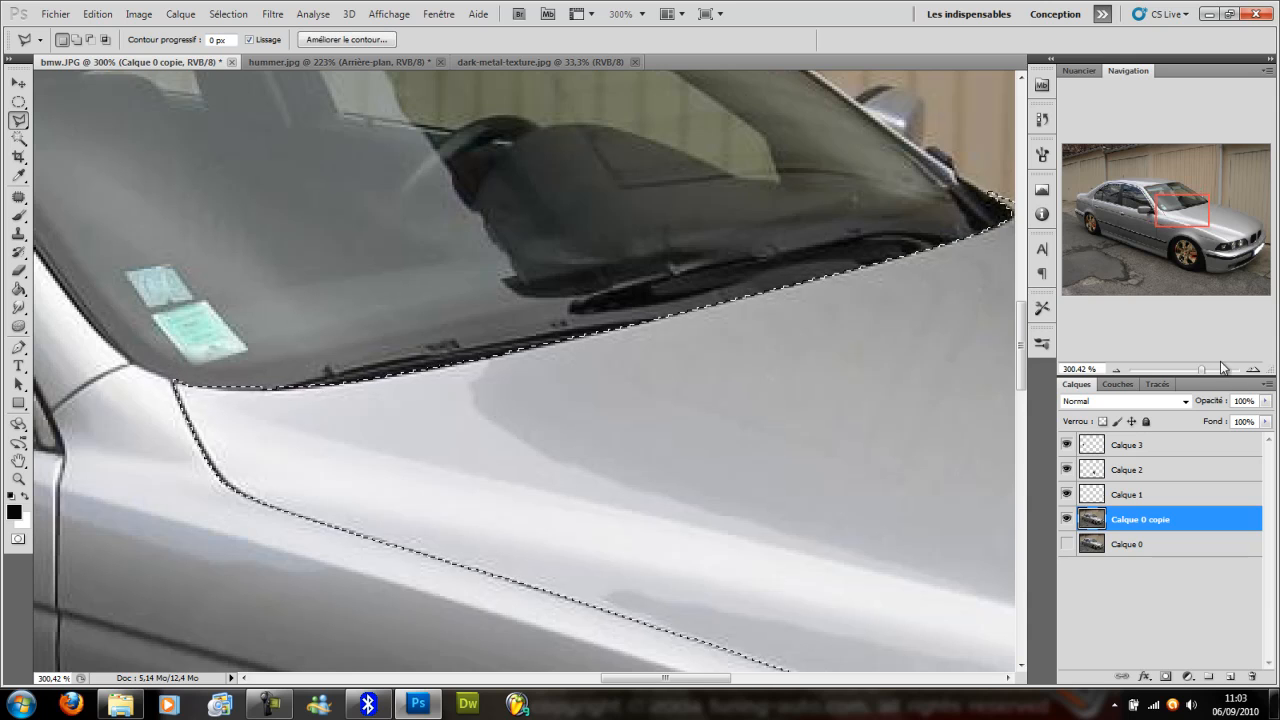
drag(1205, 369, 1184, 370)
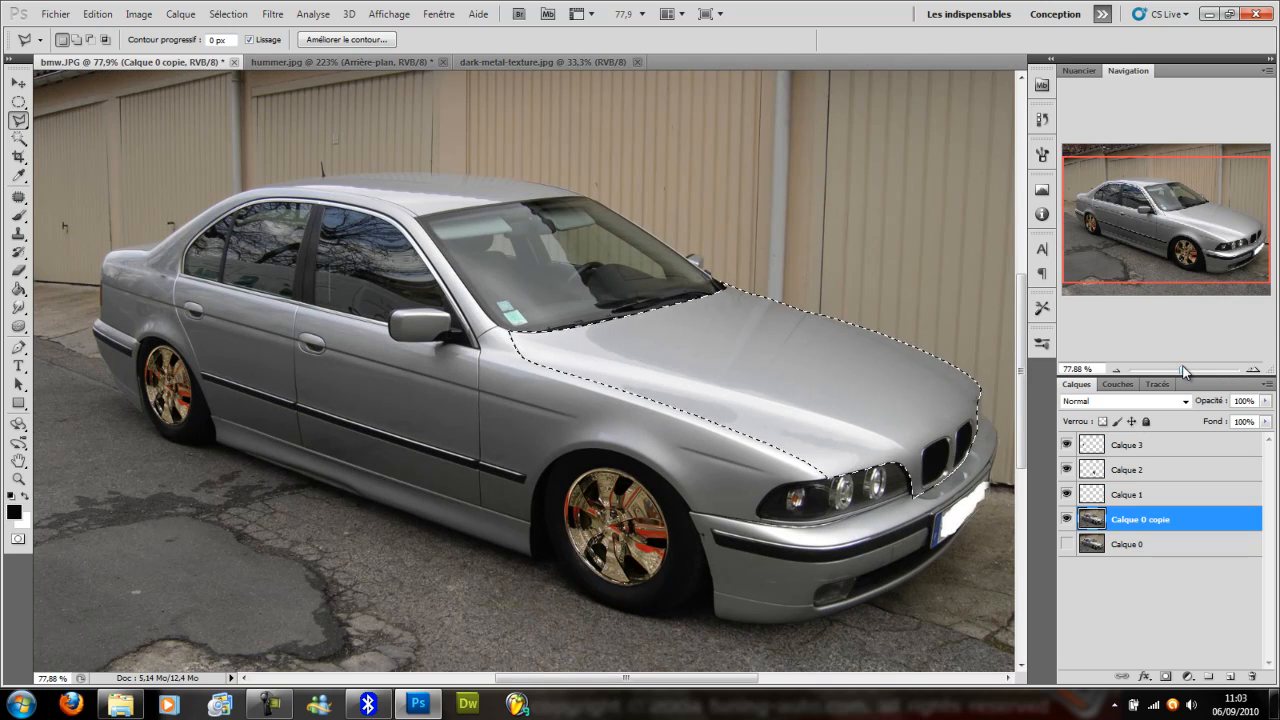
Create a new RGB document with the clipboard preset, 760 × 351 pixels at 96 pixels/inch, with a white background.
click(50, 14)
click(55, 27)
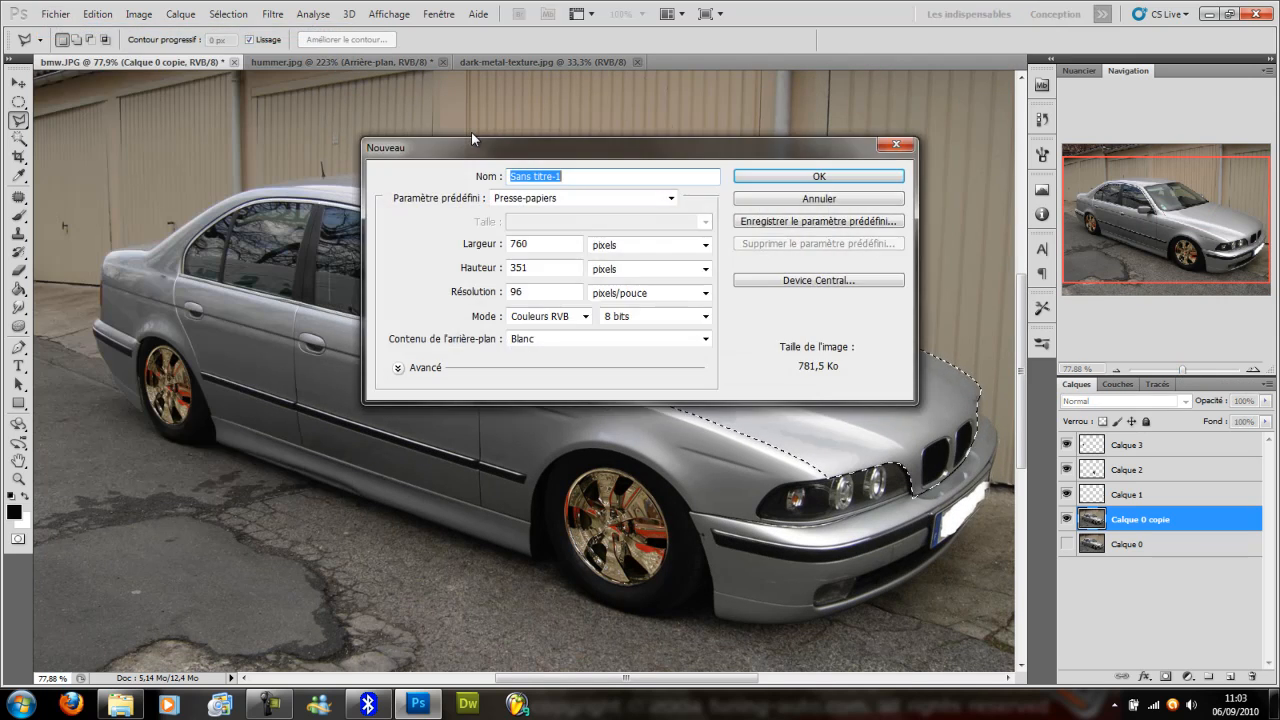
click(745, 178)
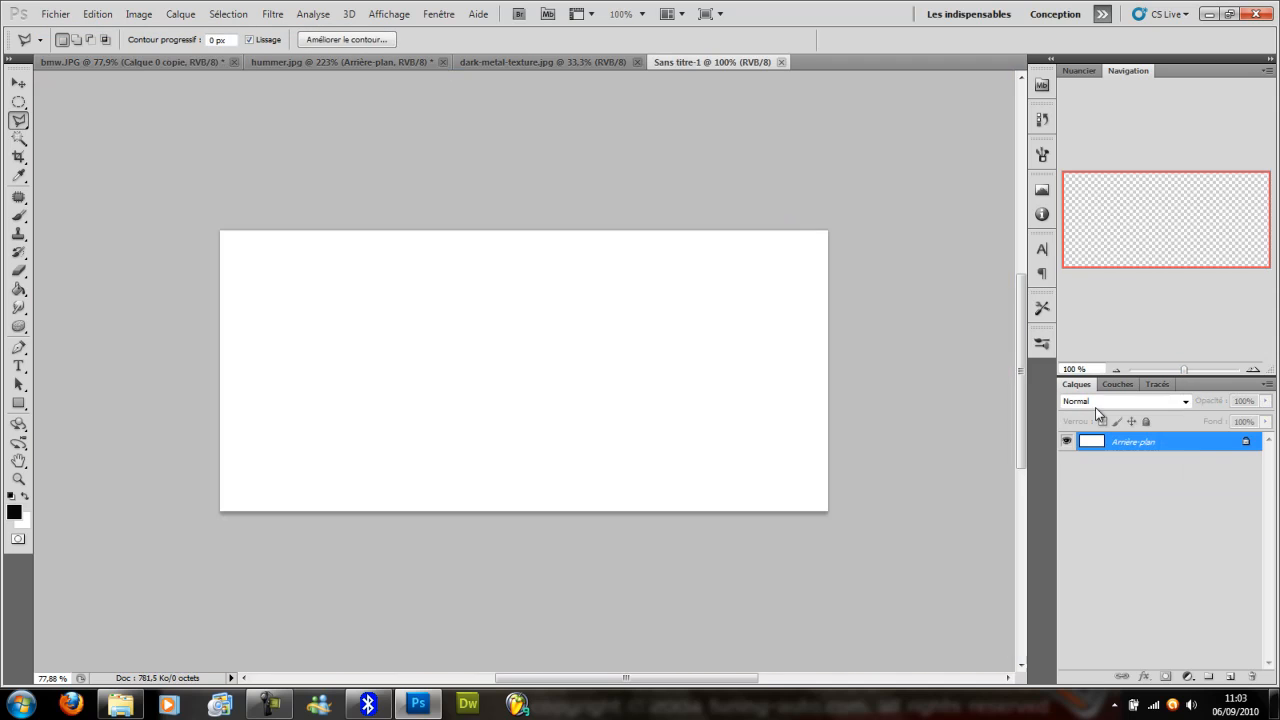
Convert the white background into the editable layer Calque 0, erase its contents and paste the copied hood.
double_click(1249, 453)
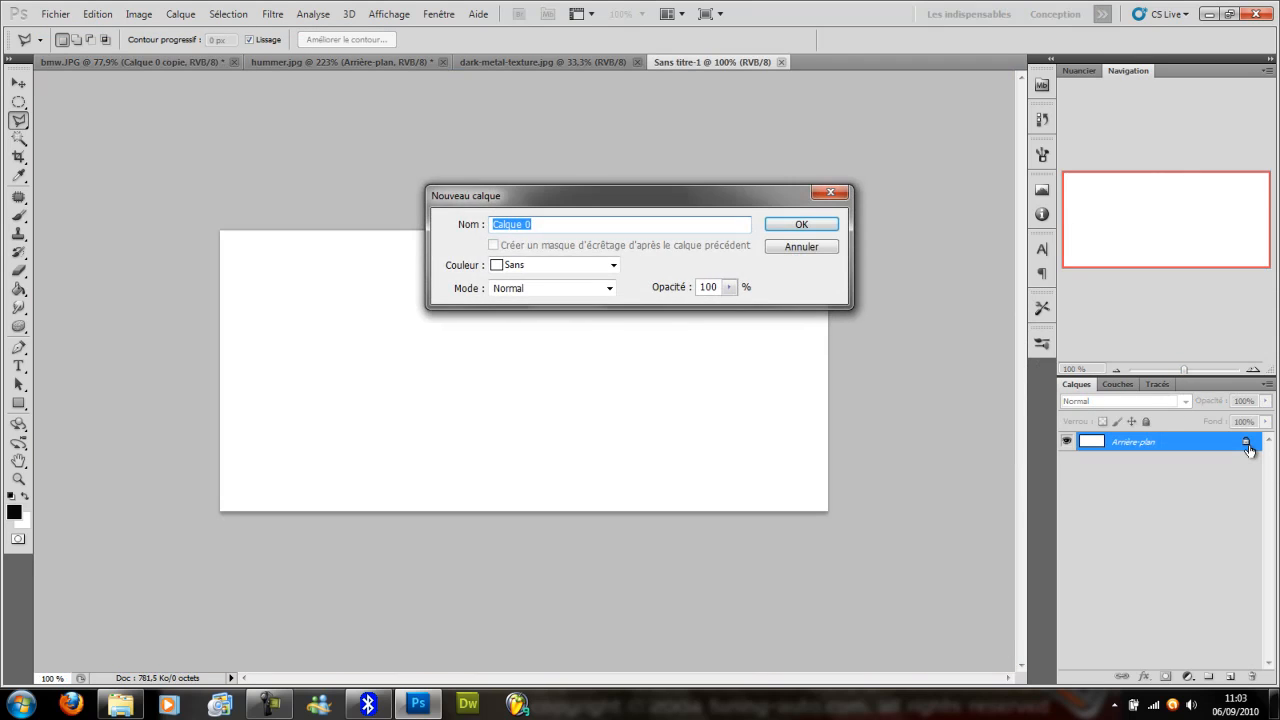
key(Return)
key(ctrl+a)
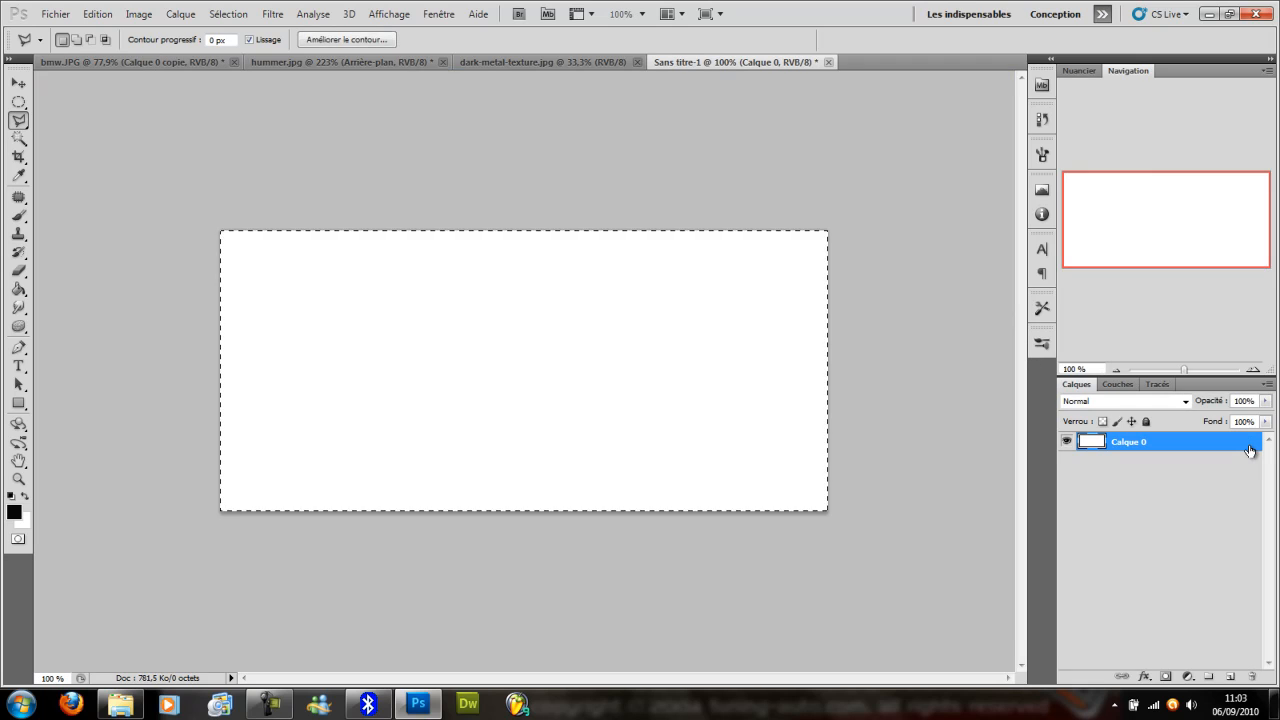
key(Delete)
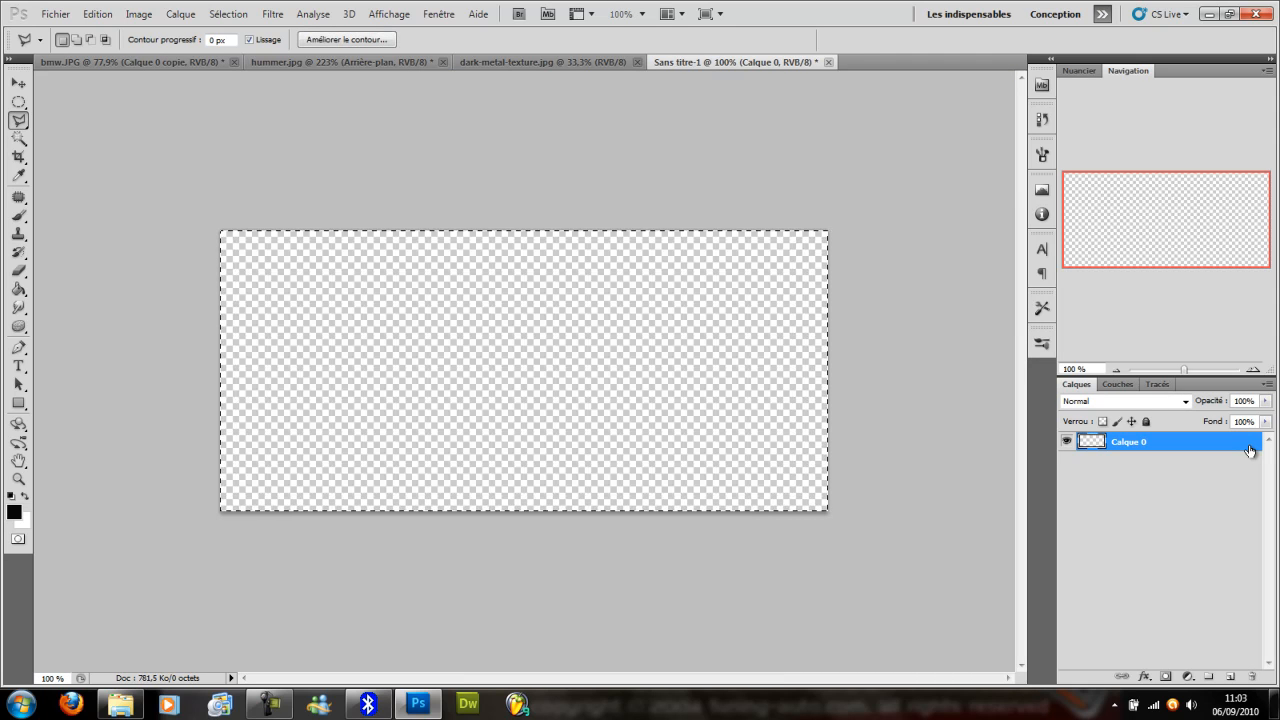
key(ctrl+v)
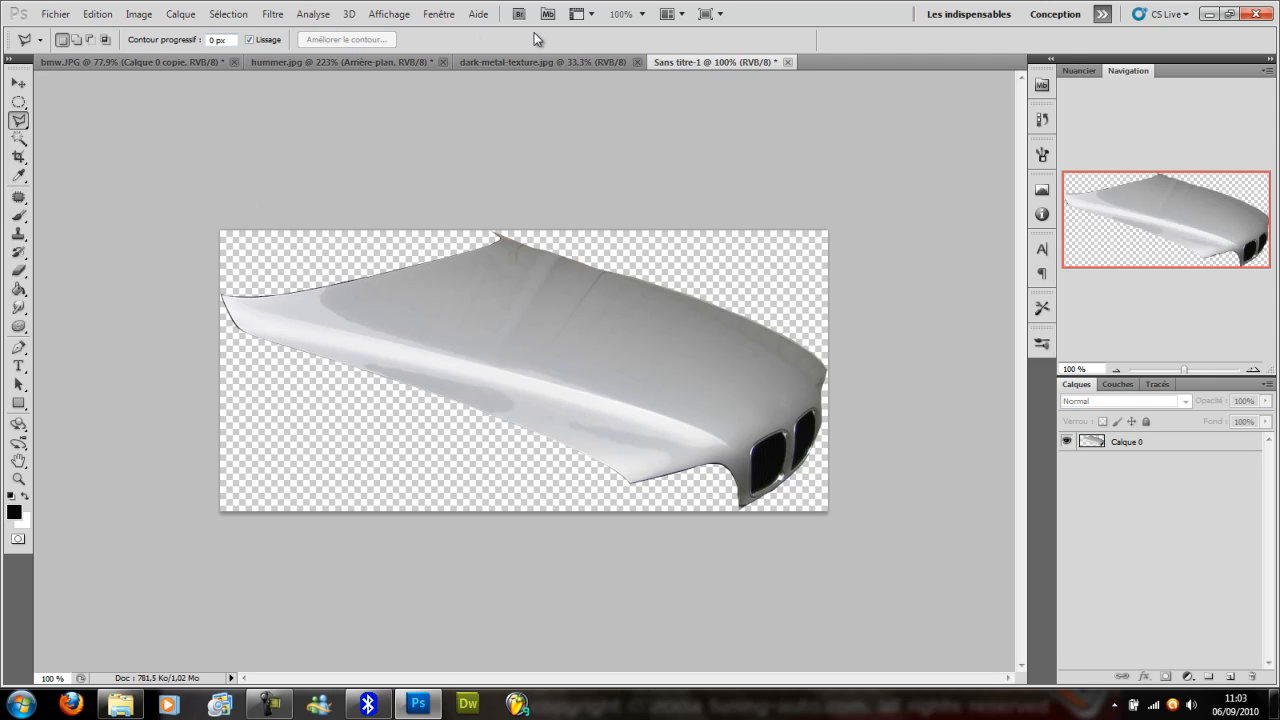
Patch over the small blue watermark in the upper corner of dark-metal-texture.jpg with nearby texture, and deselect.
click(161, 63)
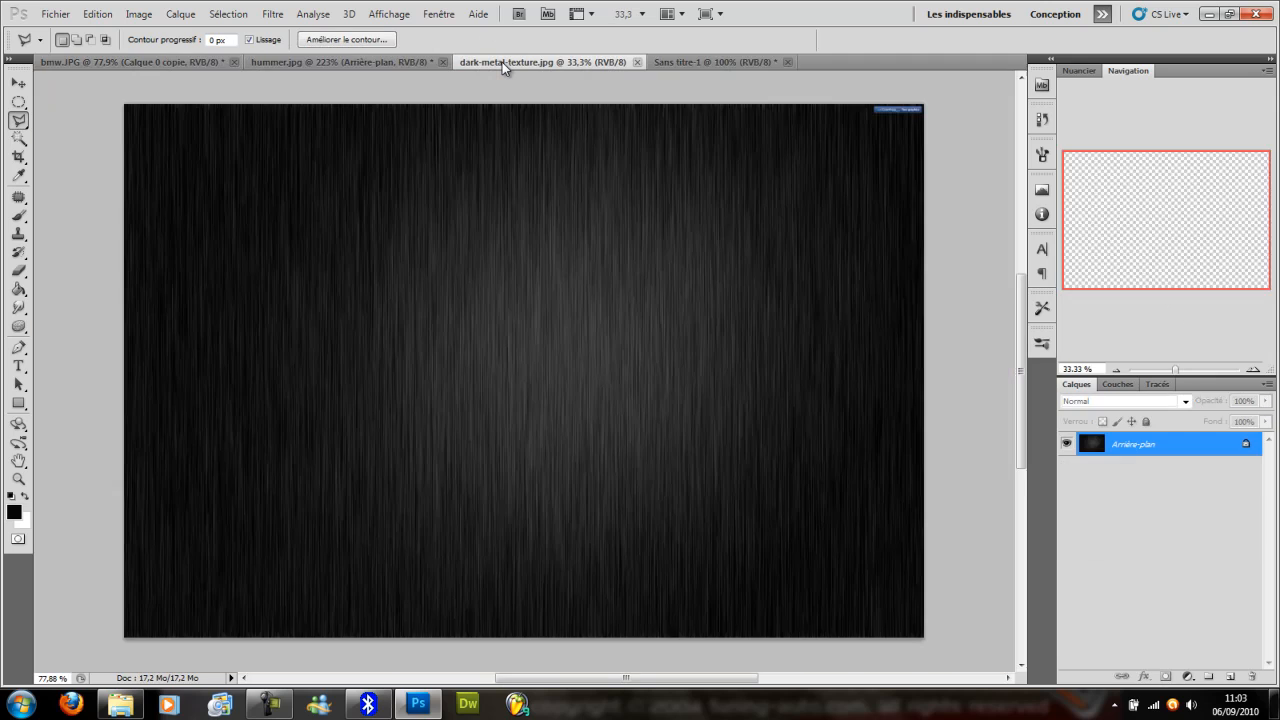
click(502, 62)
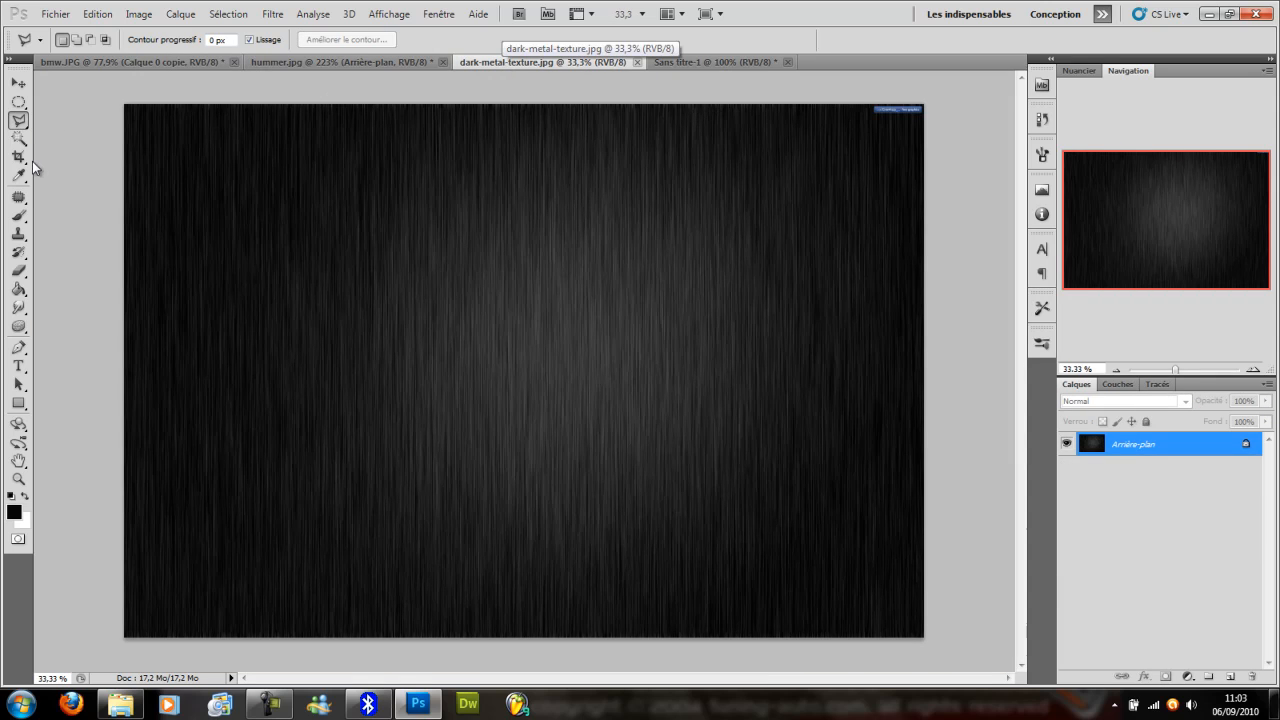
click(19, 197)
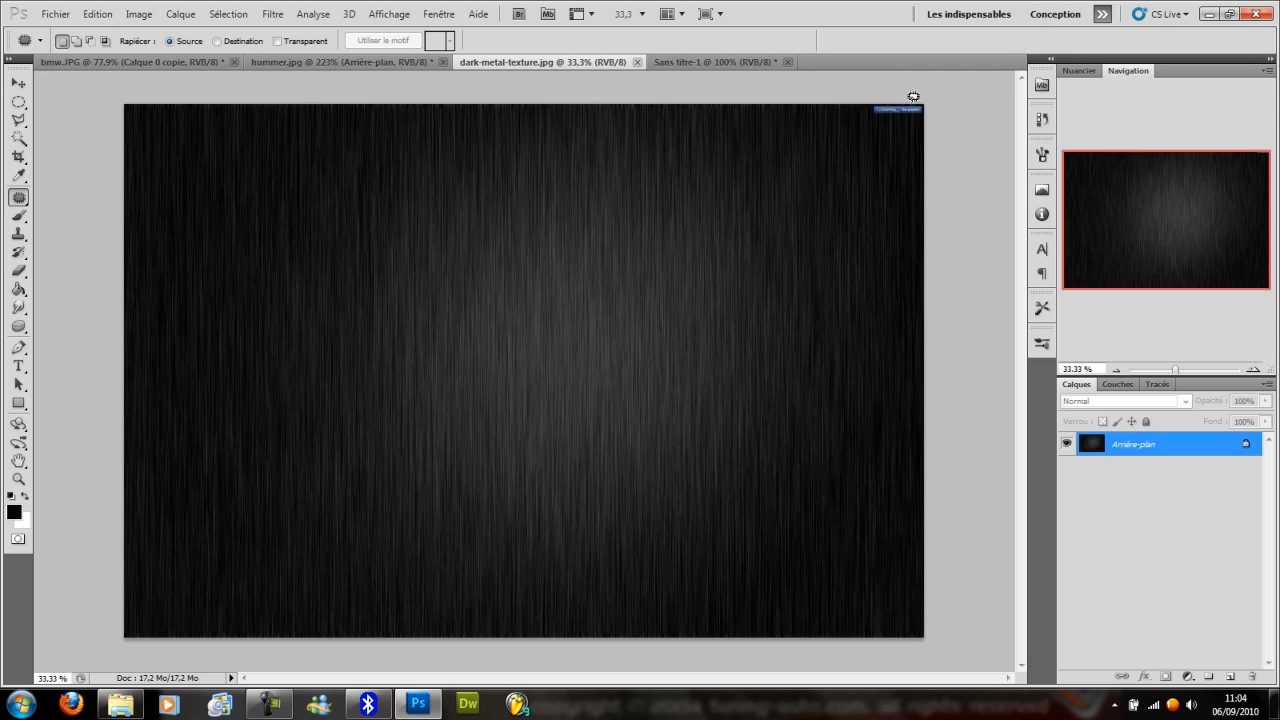
drag(910, 126, 900, 95)
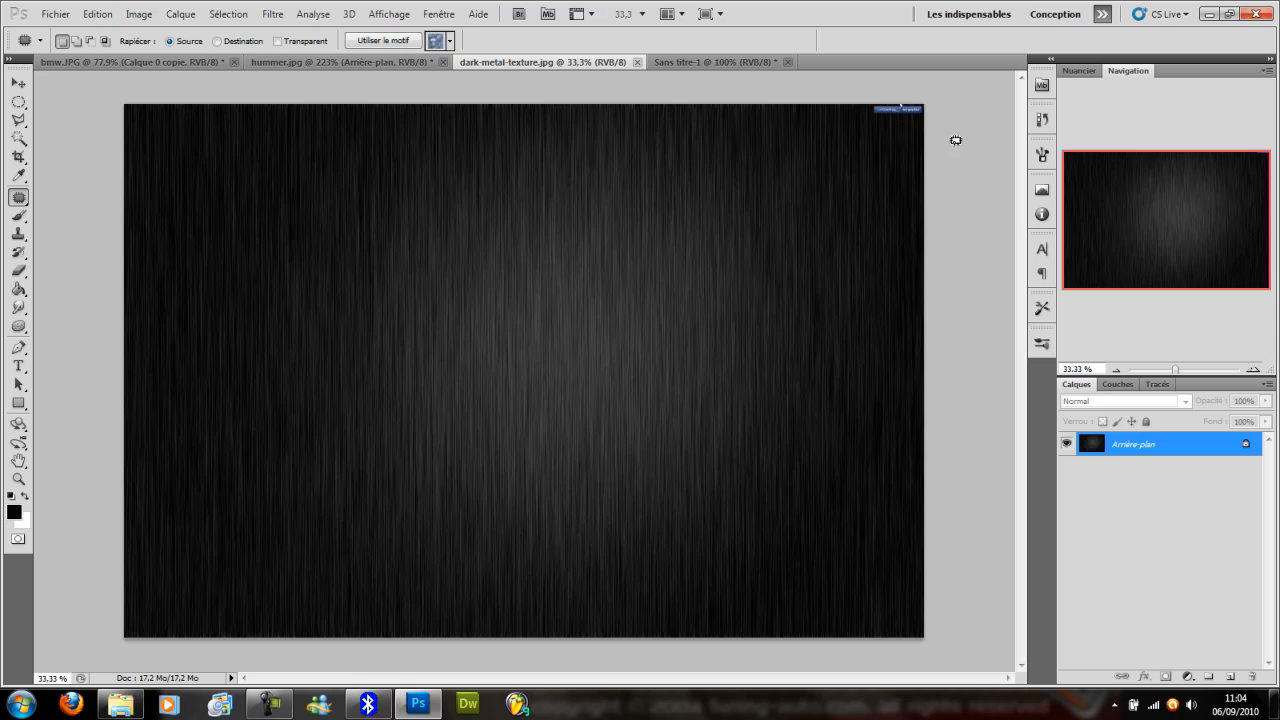
drag(894, 120, 899, 171)
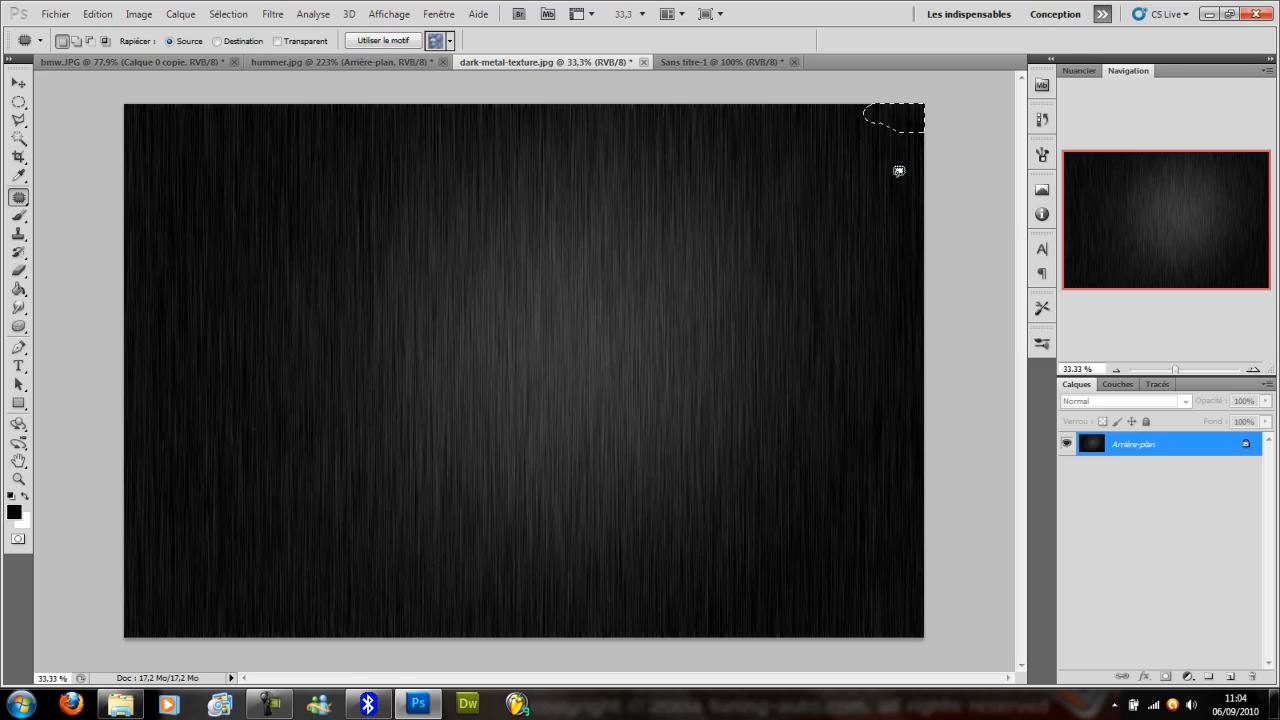
key(ctrl+d)
Copy the whole metal texture and paste it onto a new layer above Calque 3 in bmw.JPG.
key(ctrl+a)
click(694, 63)
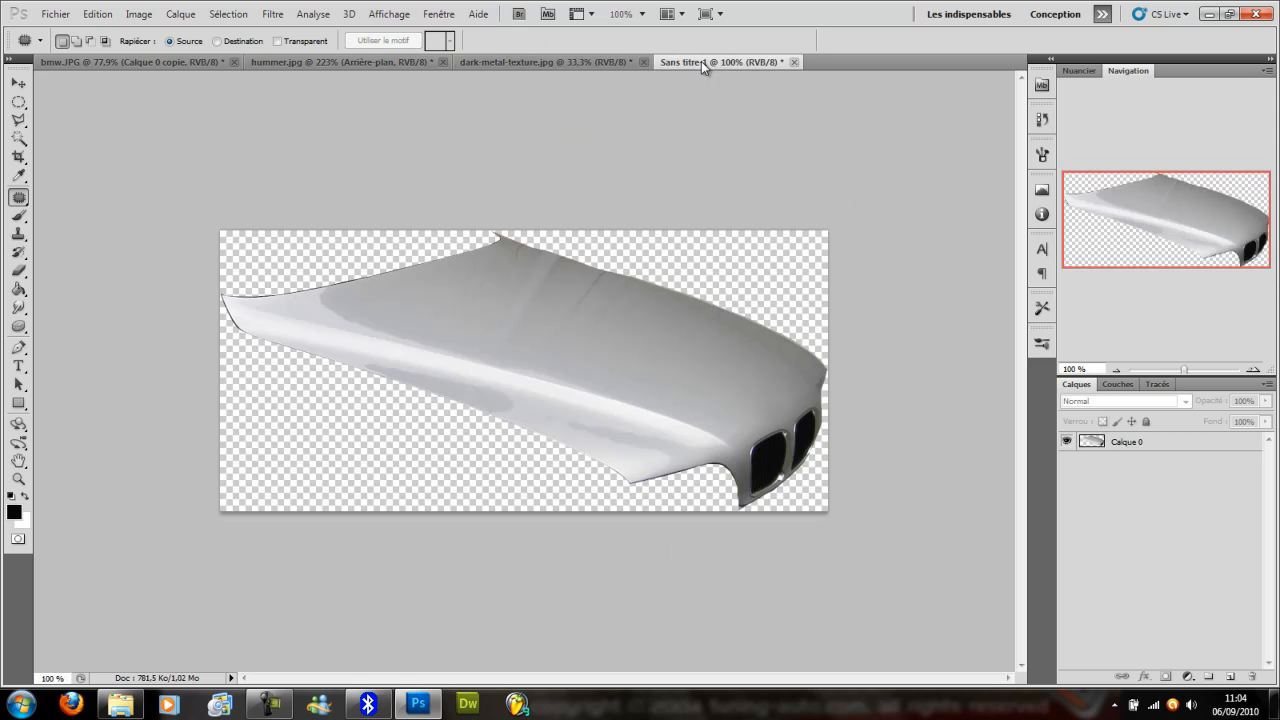
click(121, 63)
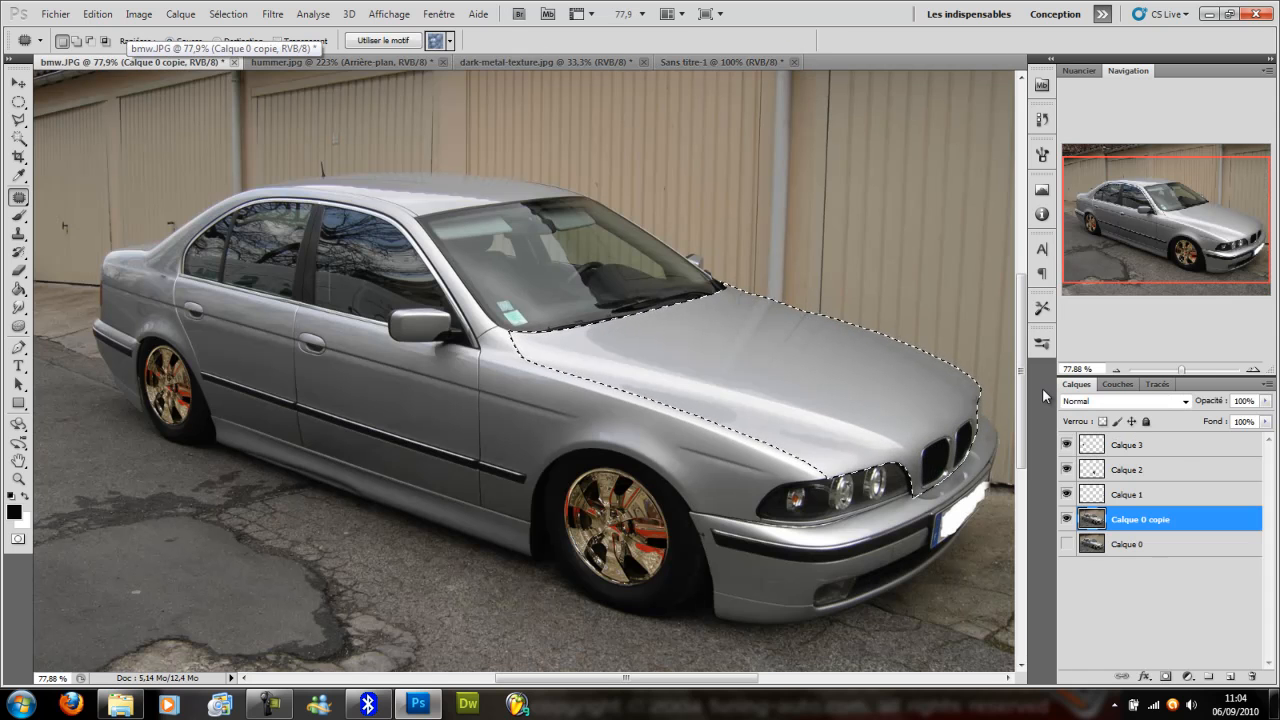
click(1174, 444)
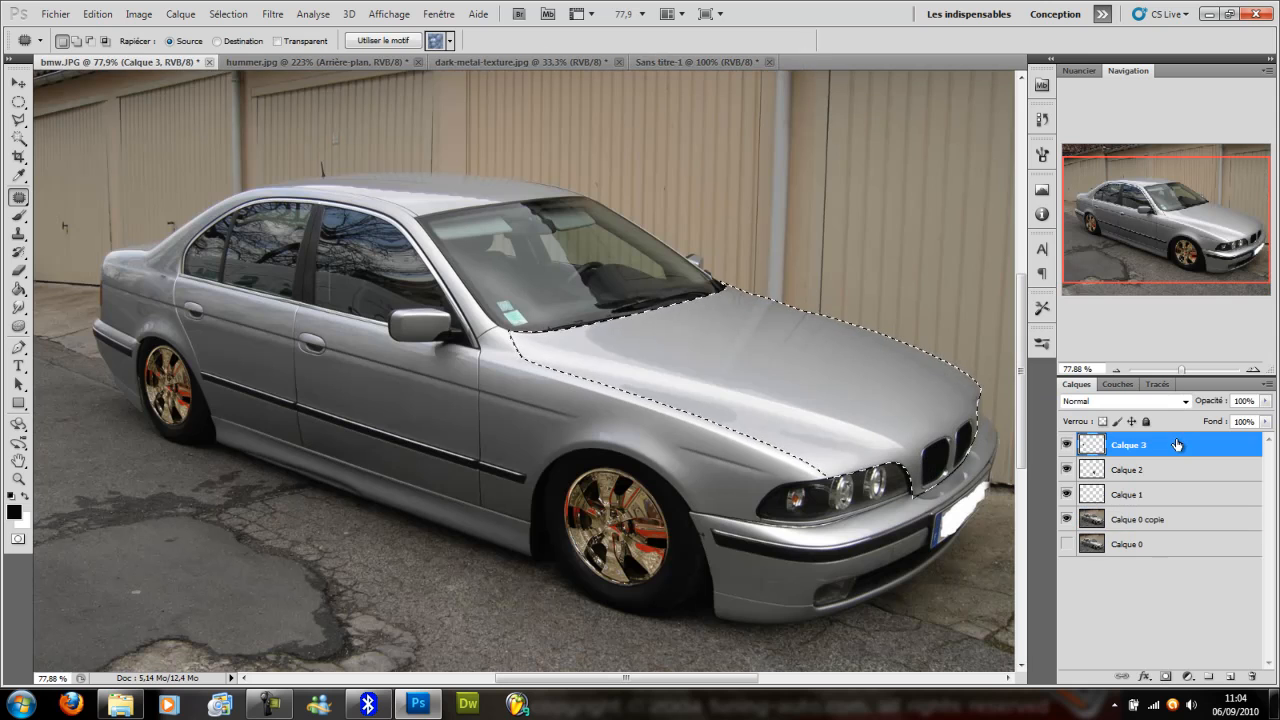
click(1230, 676)
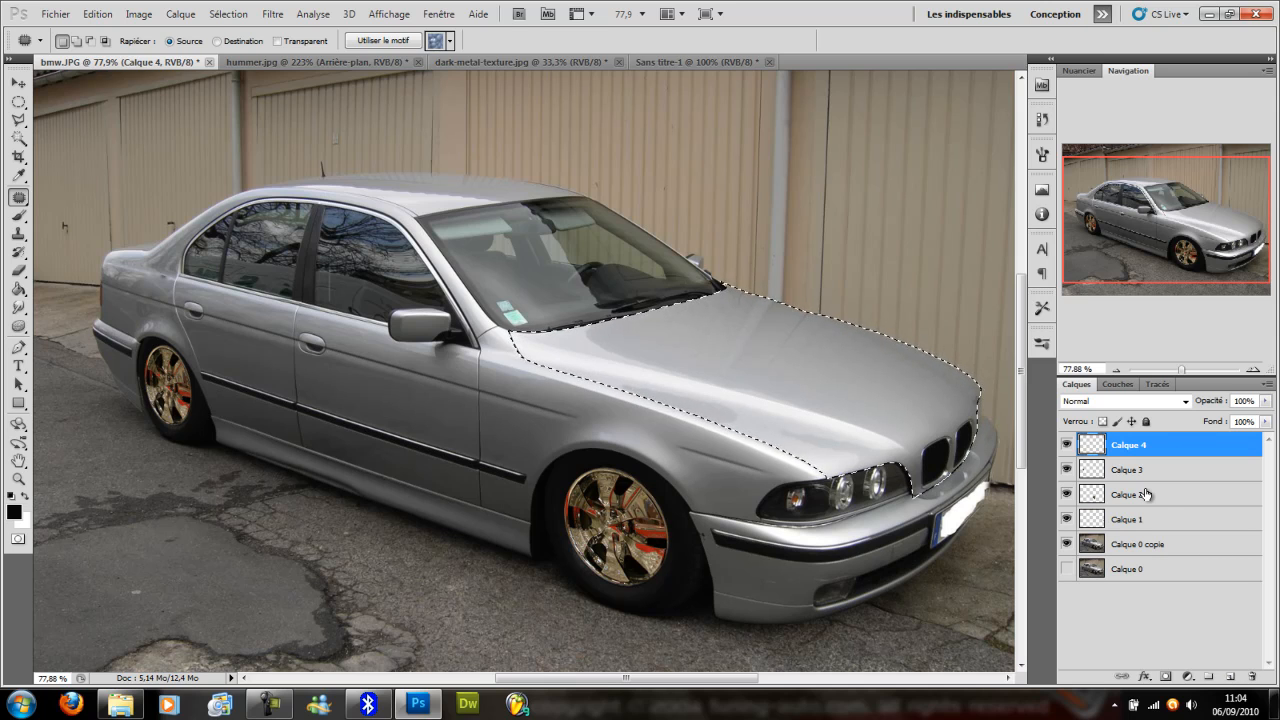
key(ctrl+v)
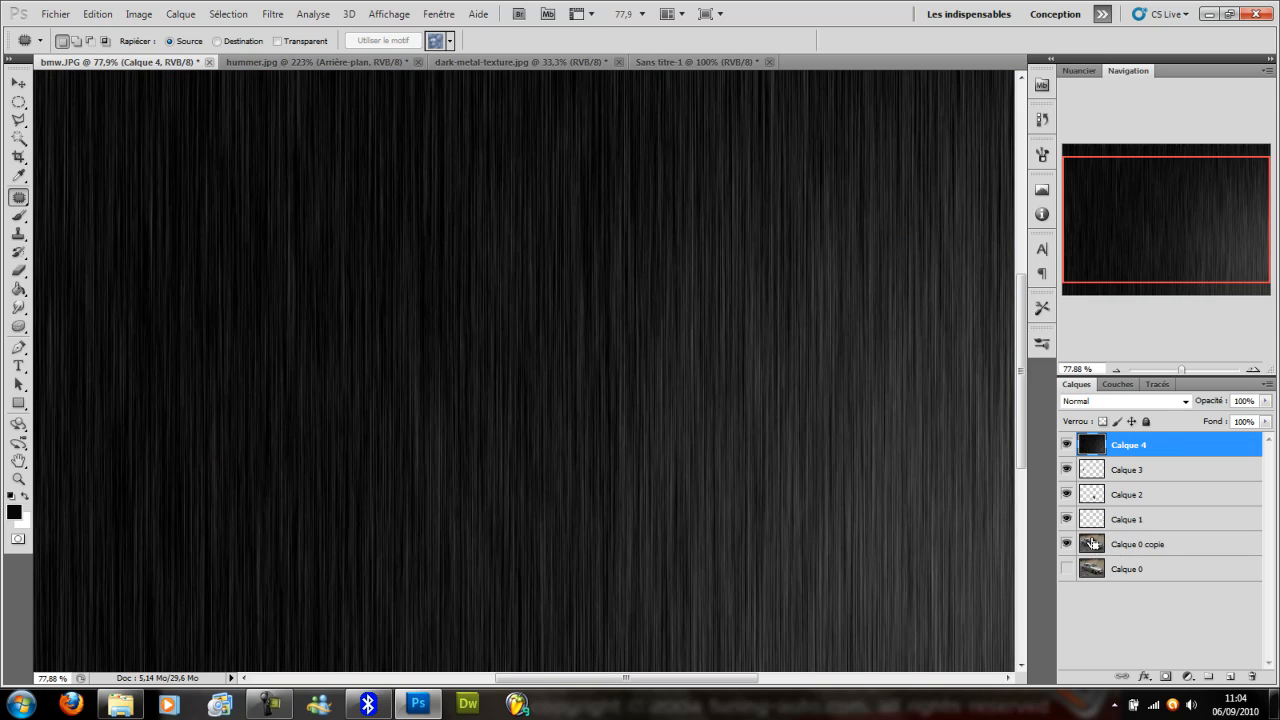
Try loading Calque 1's outline as a selection and moving the texture layer below Calque 1, then back above Calque 3.
ctrl+click(1092, 520)
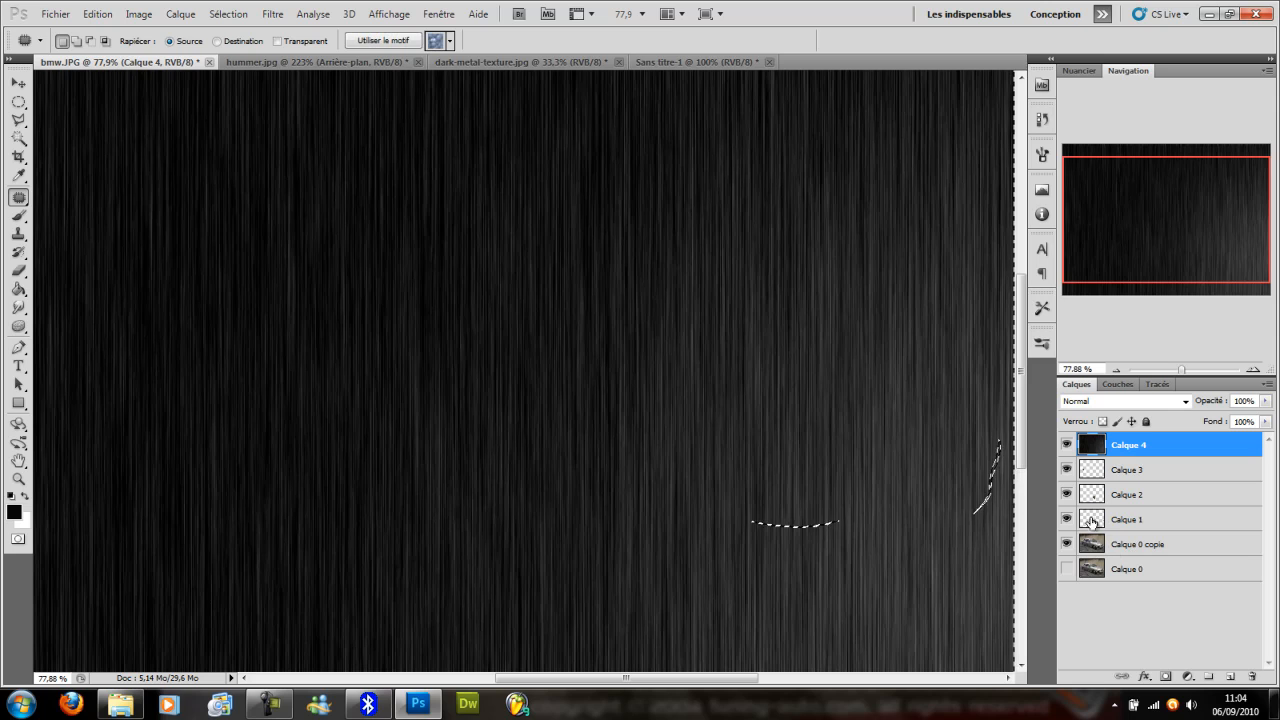
drag(1113, 444, 1117, 524)
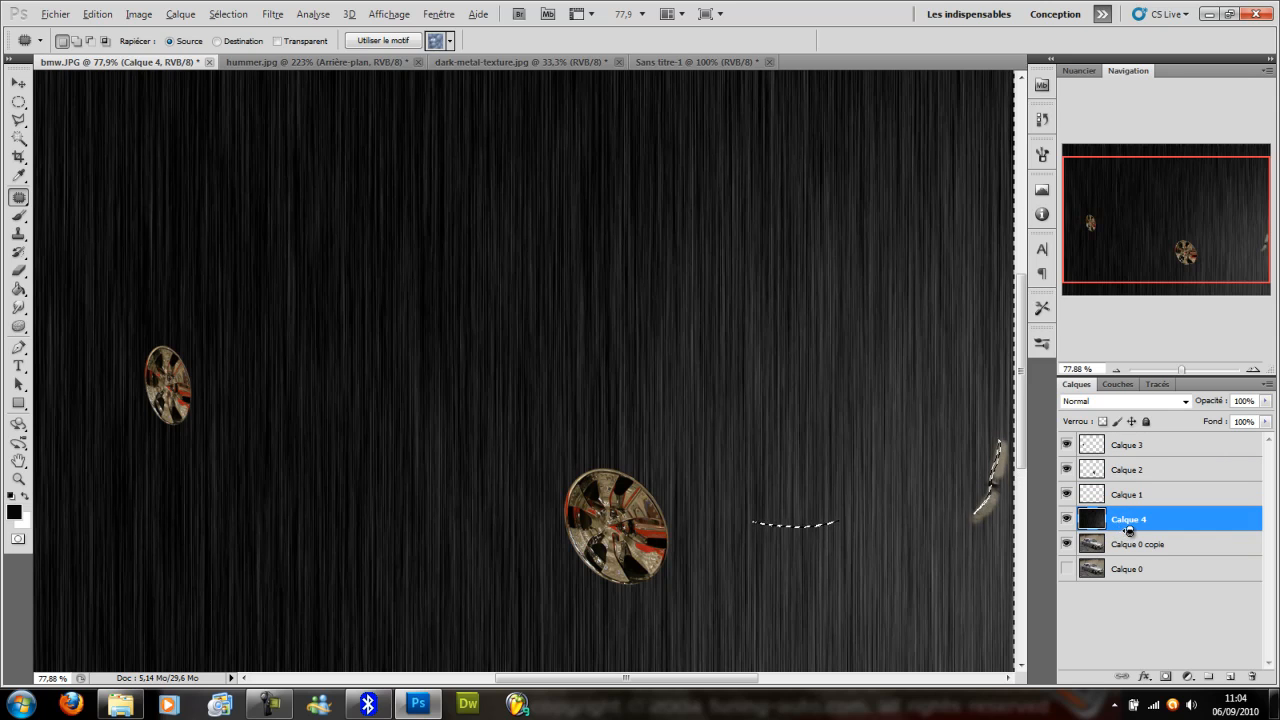
alt+click(1129, 531)
key(ctrl+shift+bracketright)
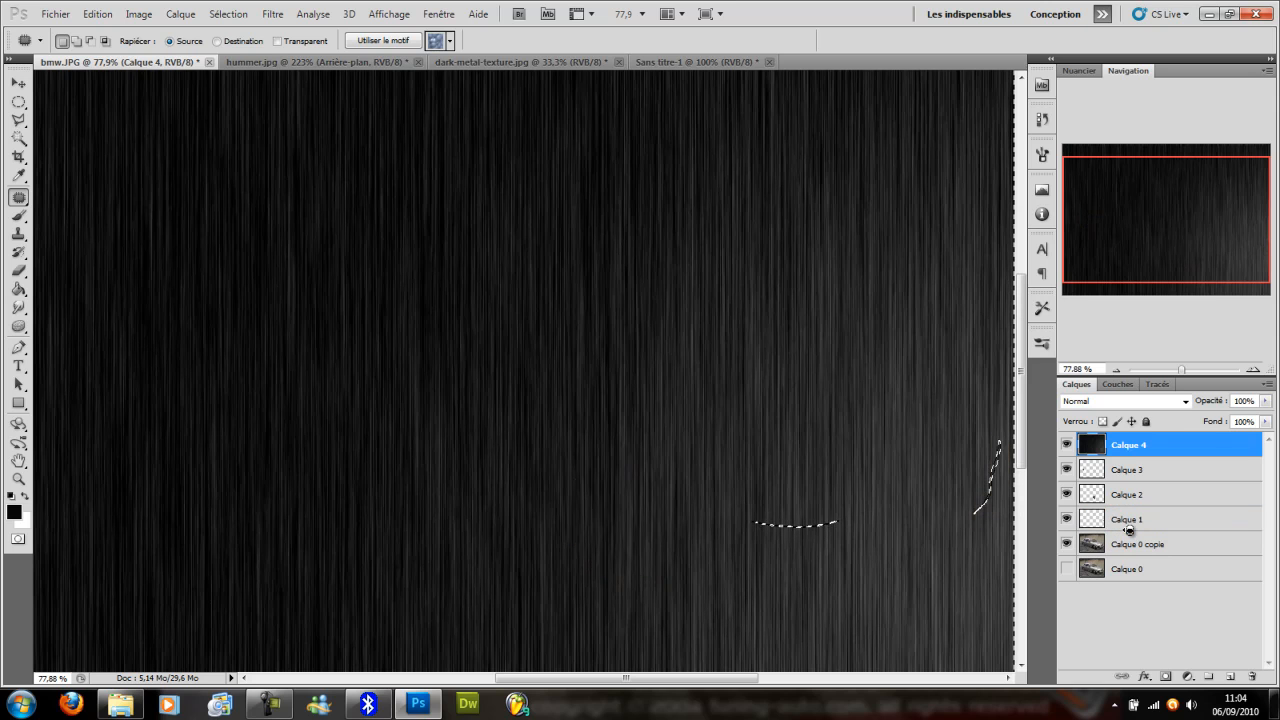
Undo the layer reordering, the loaded selection and the texture paste.
key(ctrl+alt+z)
key(ctrl+alt+z)
key(ctrl+alt+z)
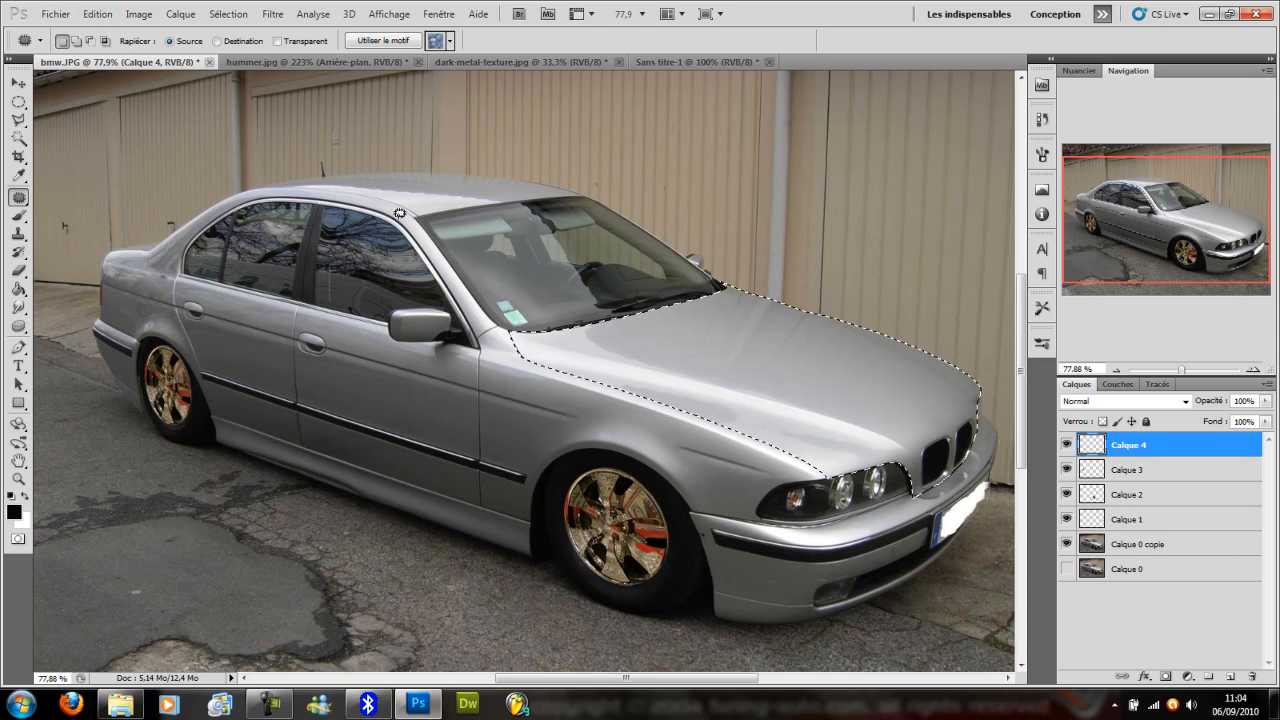
Try to load the transparency of Calque 4 as a new selection in bmw.JPG.
right_click(705, 378)
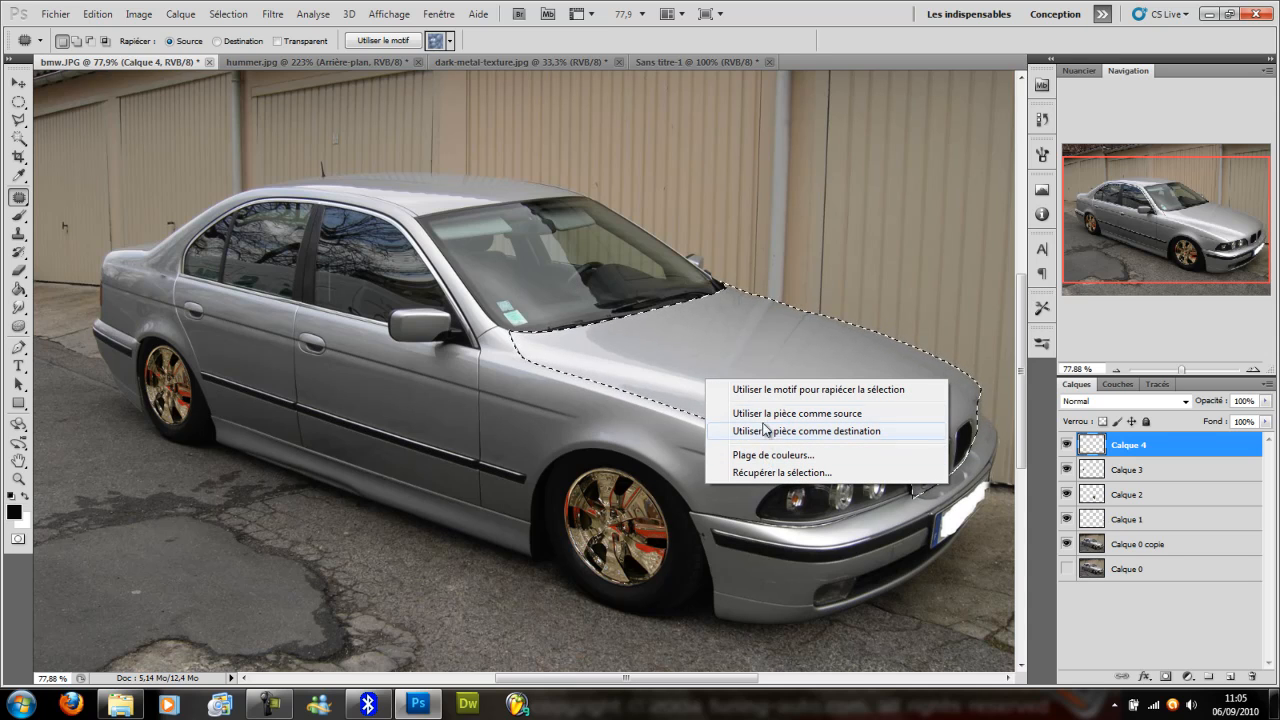
click(778, 472)
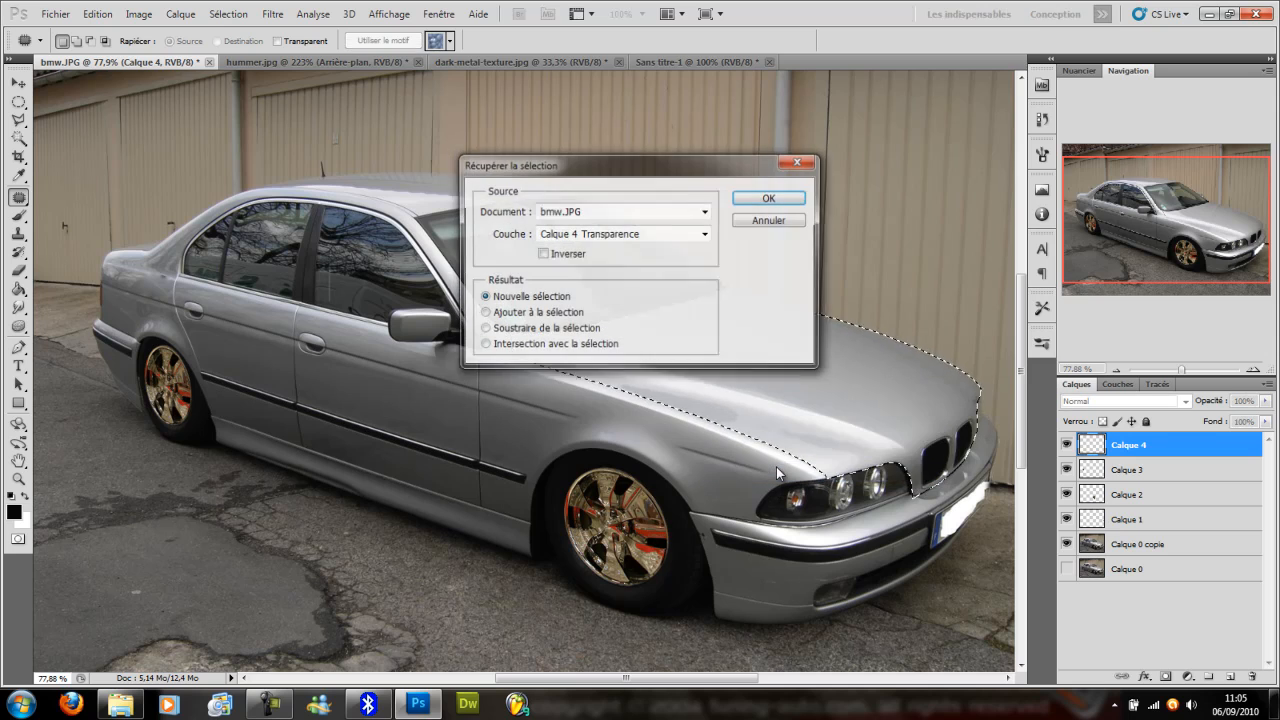
click(751, 198)
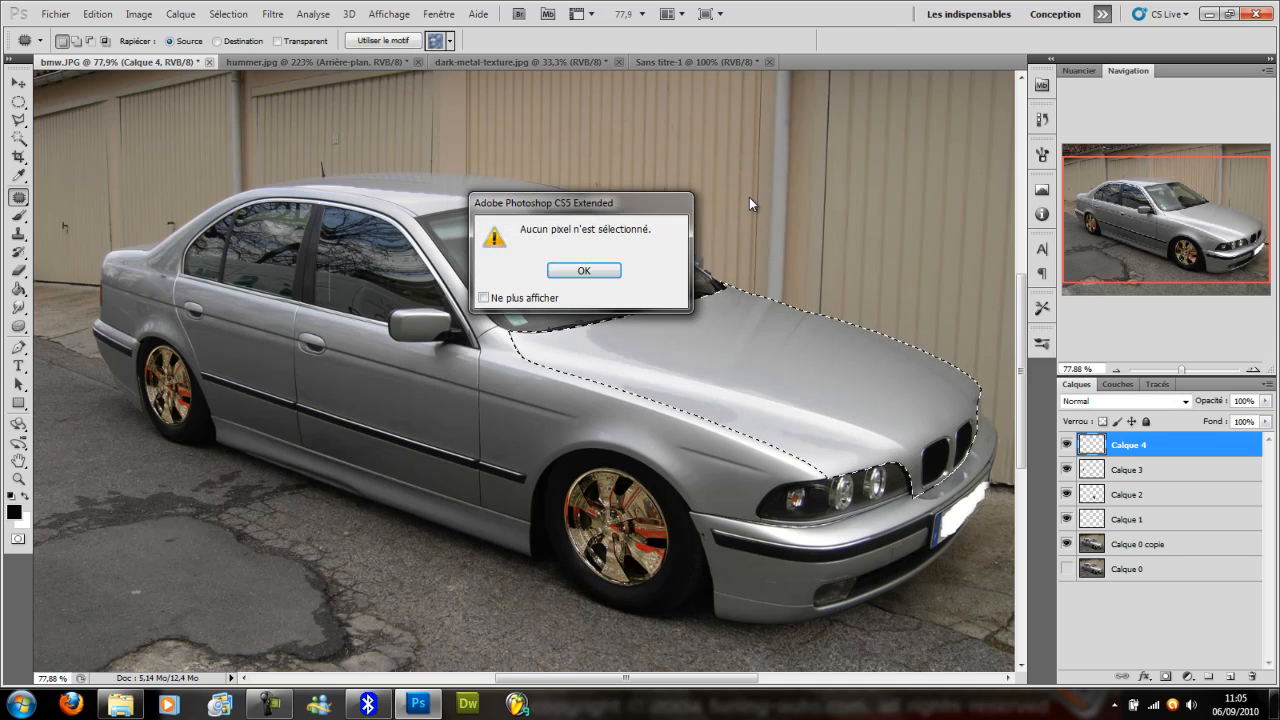
click(569, 271)
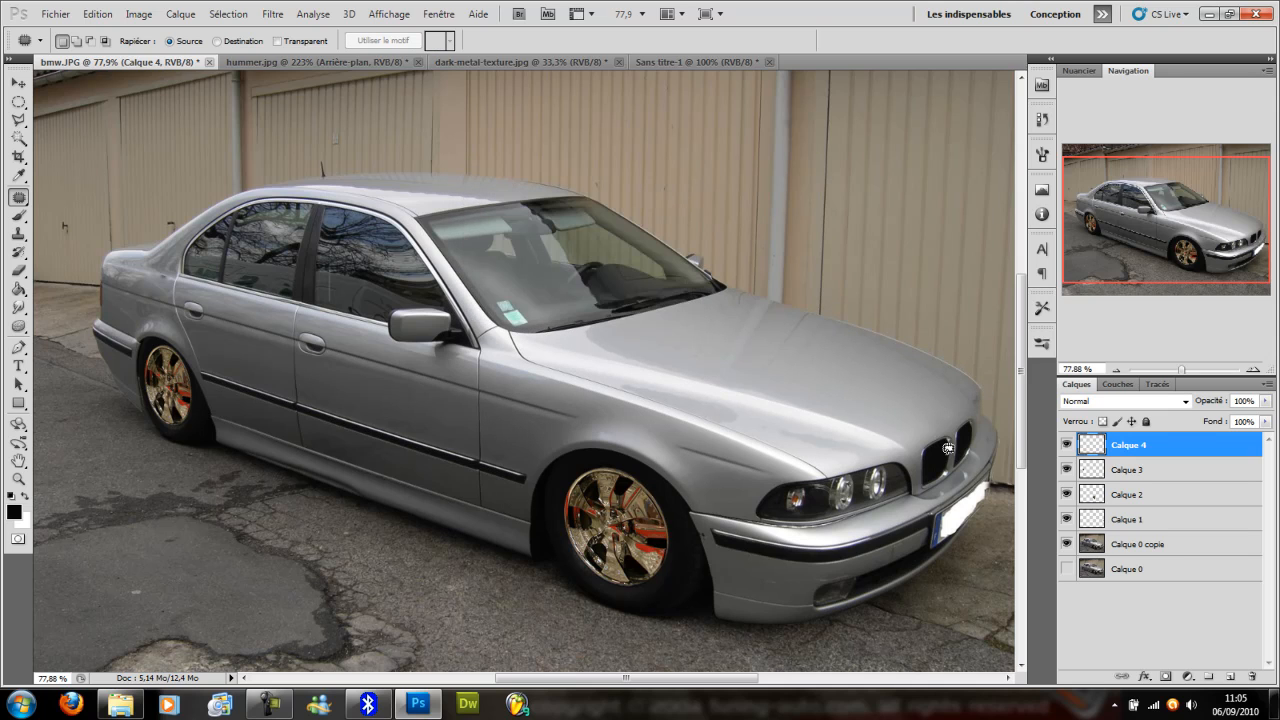
Undo the selection loading to restore the hood selection.
click(1150, 547)
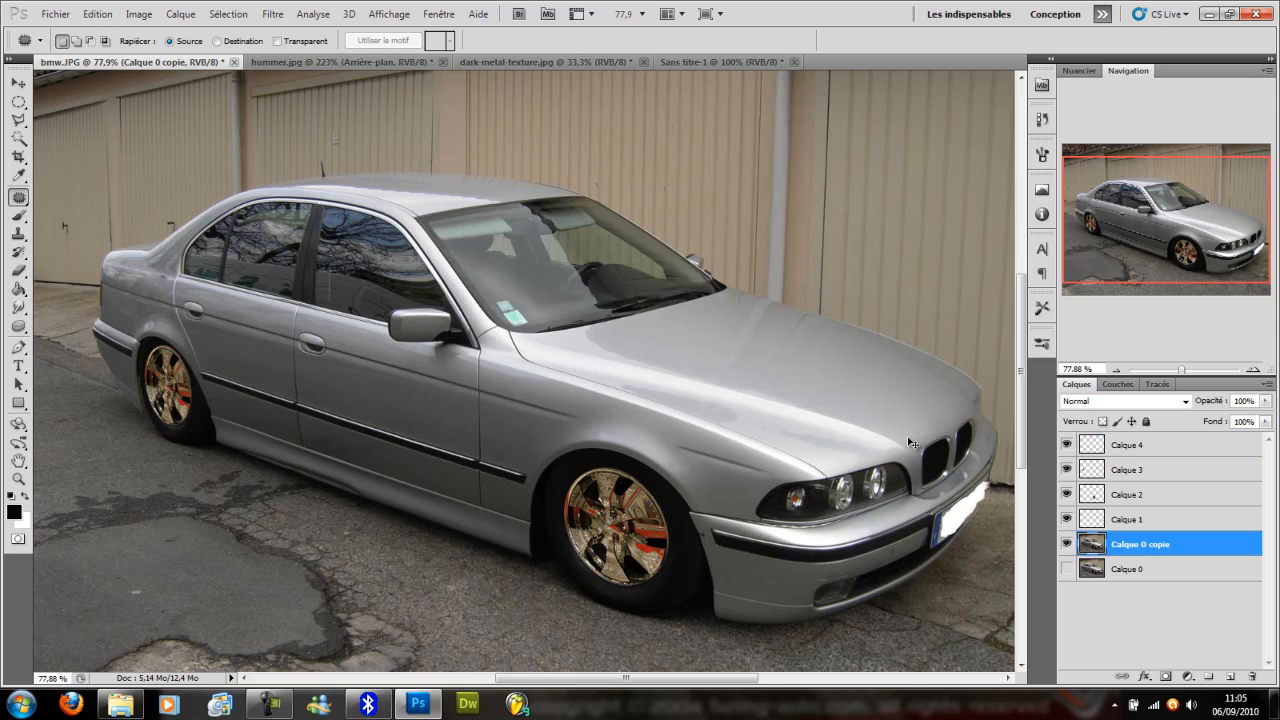
key(ctrl+z)
click(1124, 549)
key(ctrl+z)
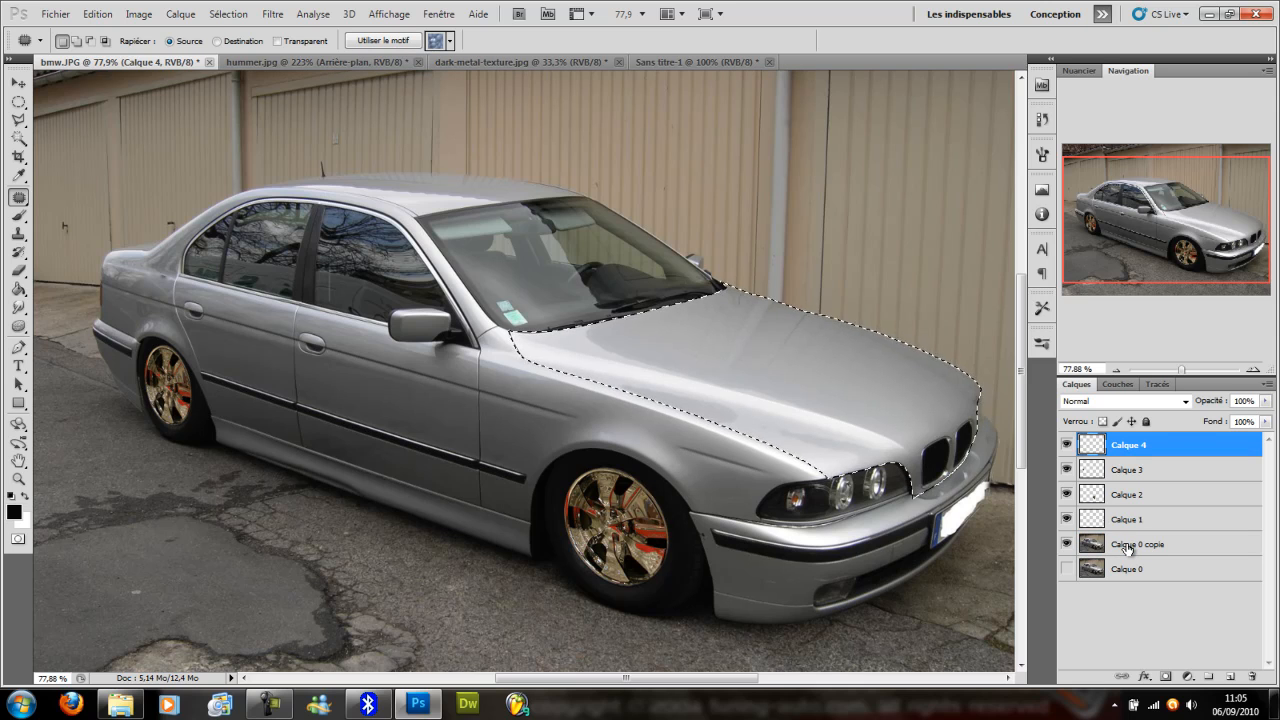
Try to load the transparency of Calque 0 copie as a new selection.
click(1127, 549)
right_click(857, 362)
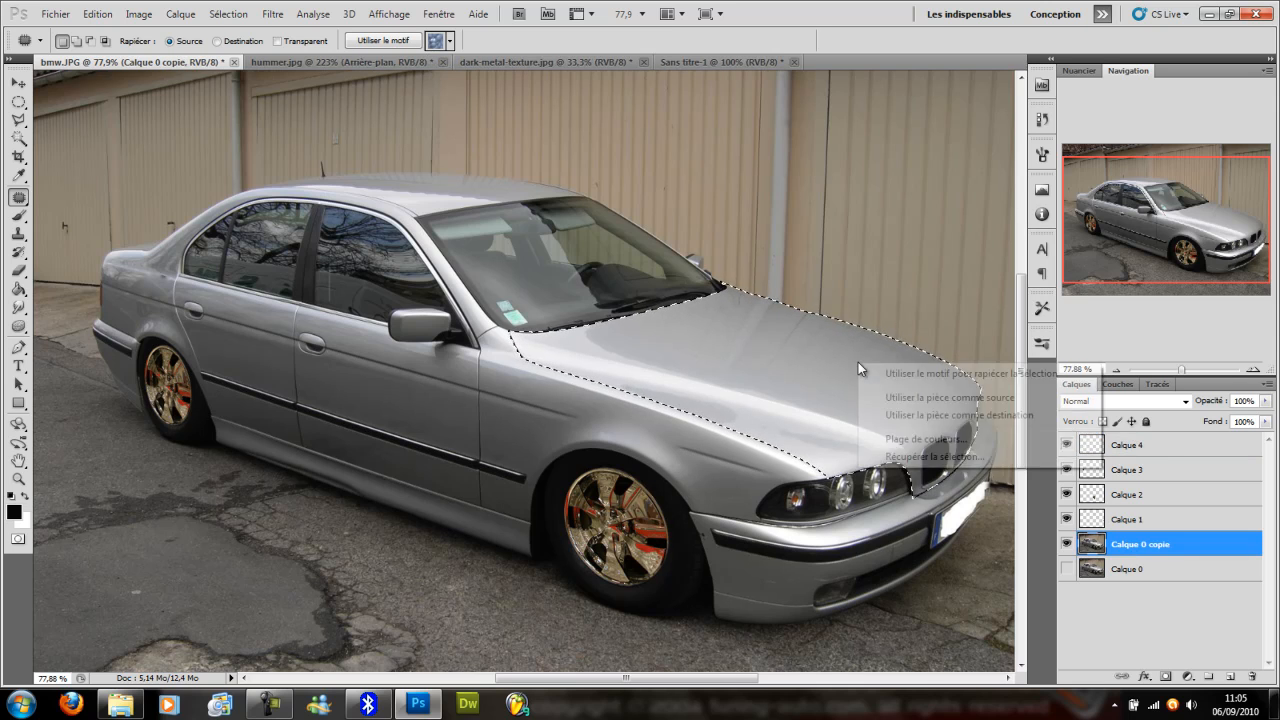
click(899, 457)
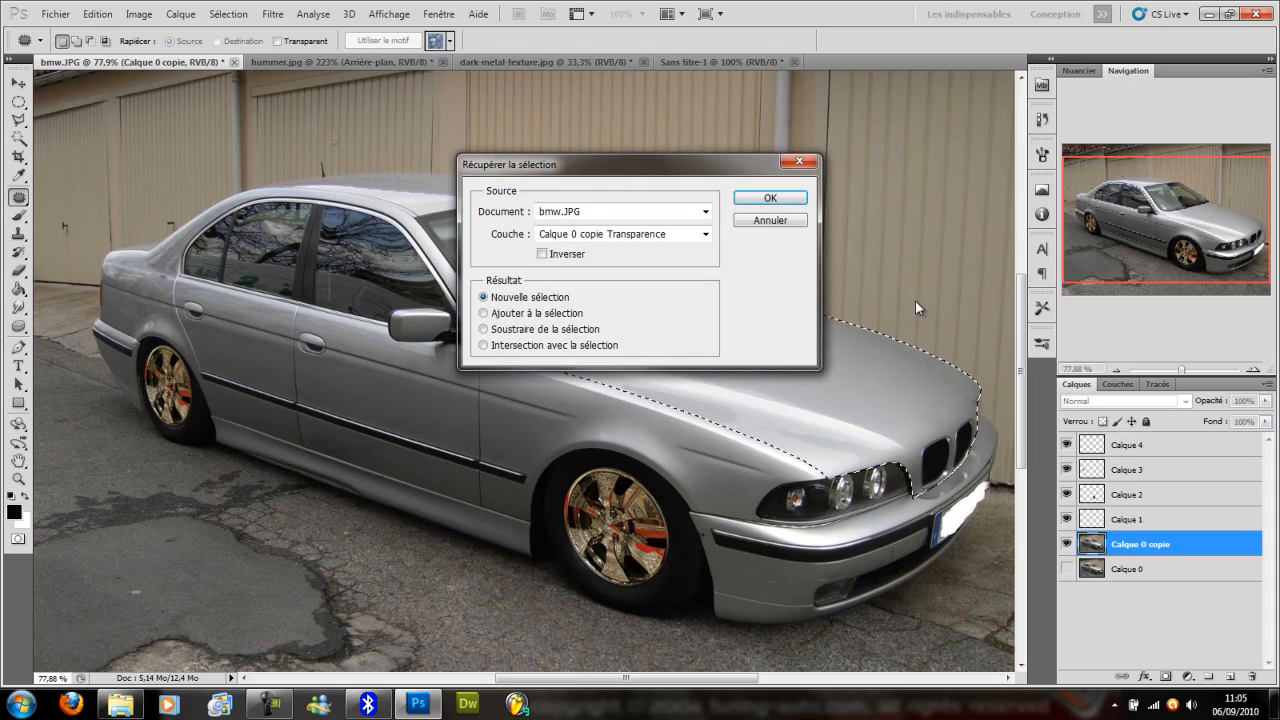
click(783, 196)
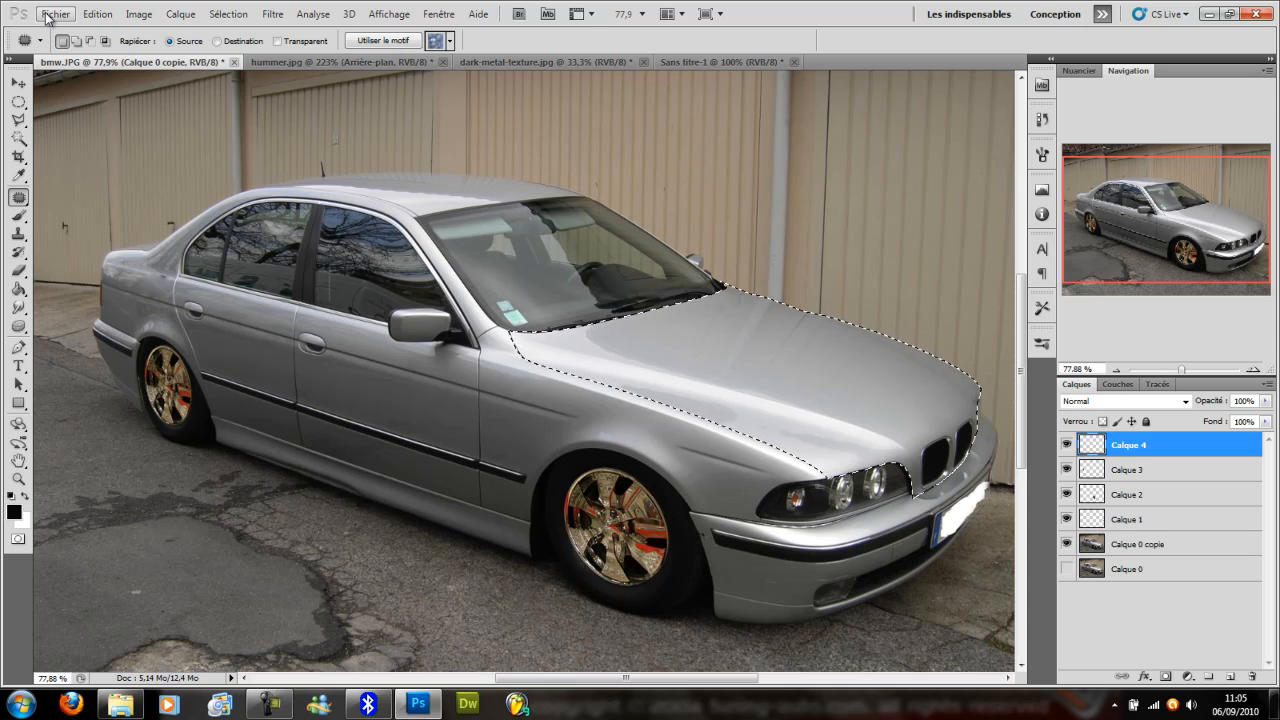
Start importing a file into bmw.JPG and browse to the Textures folder in the virtual tuning kit's voitures folder.
click(47, 14)
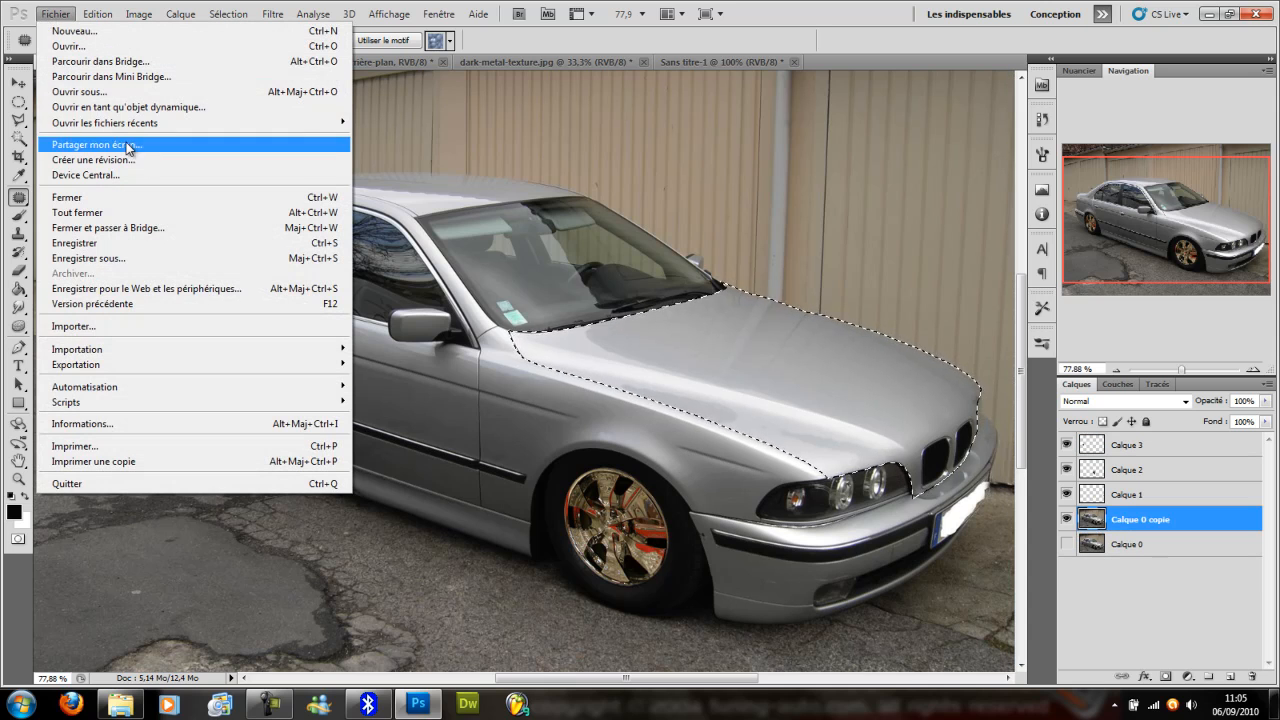
click(130, 326)
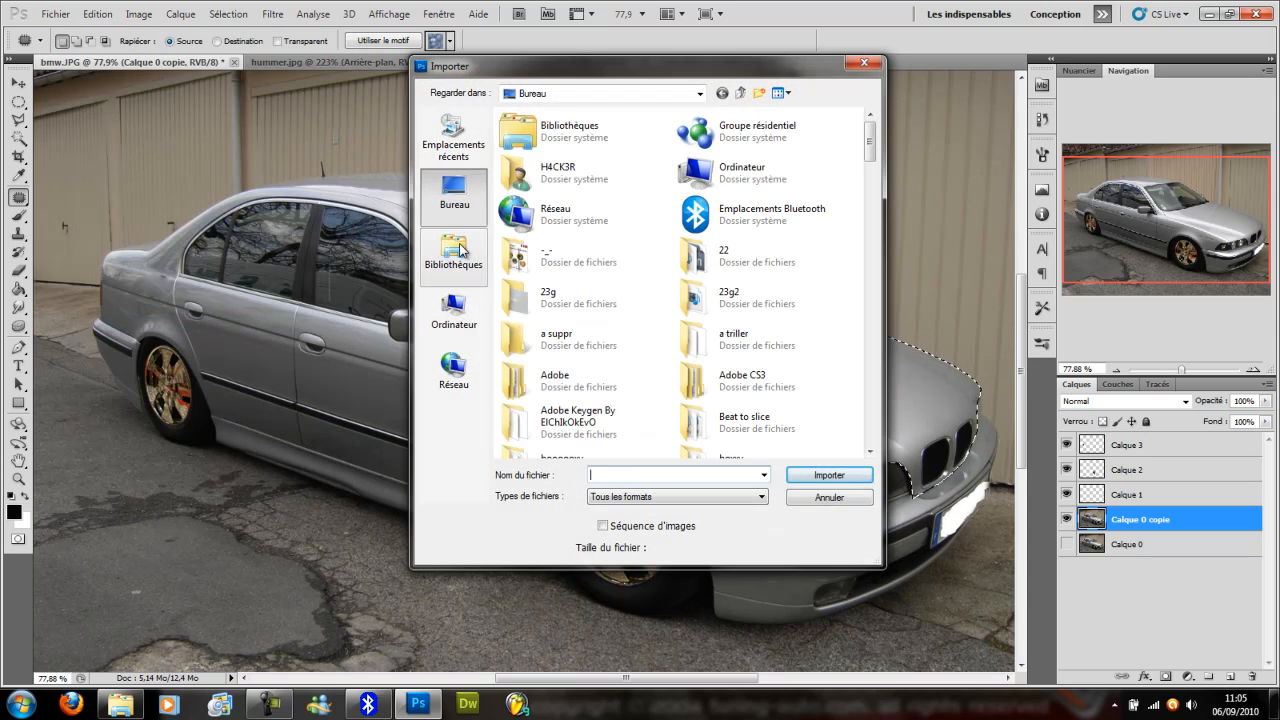
click(462, 250)
double_click(552, 140)
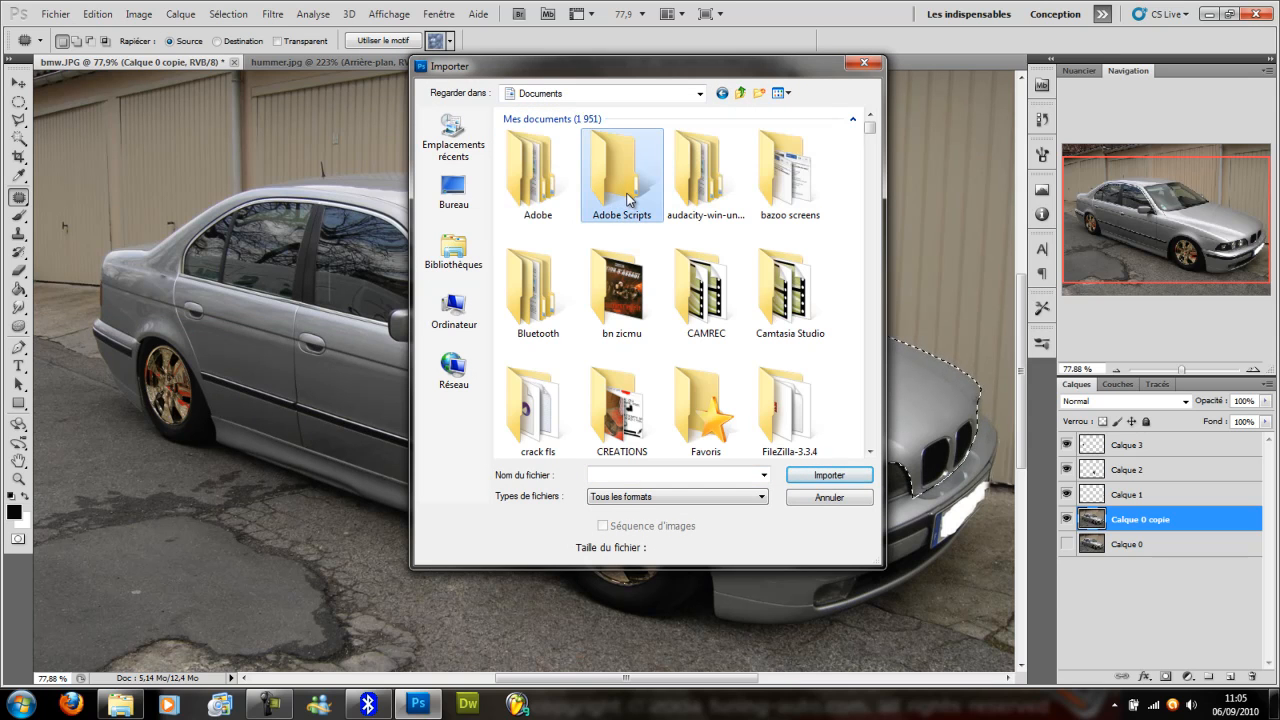
scroll(700, 200, down, 5)
double_click(781, 170)
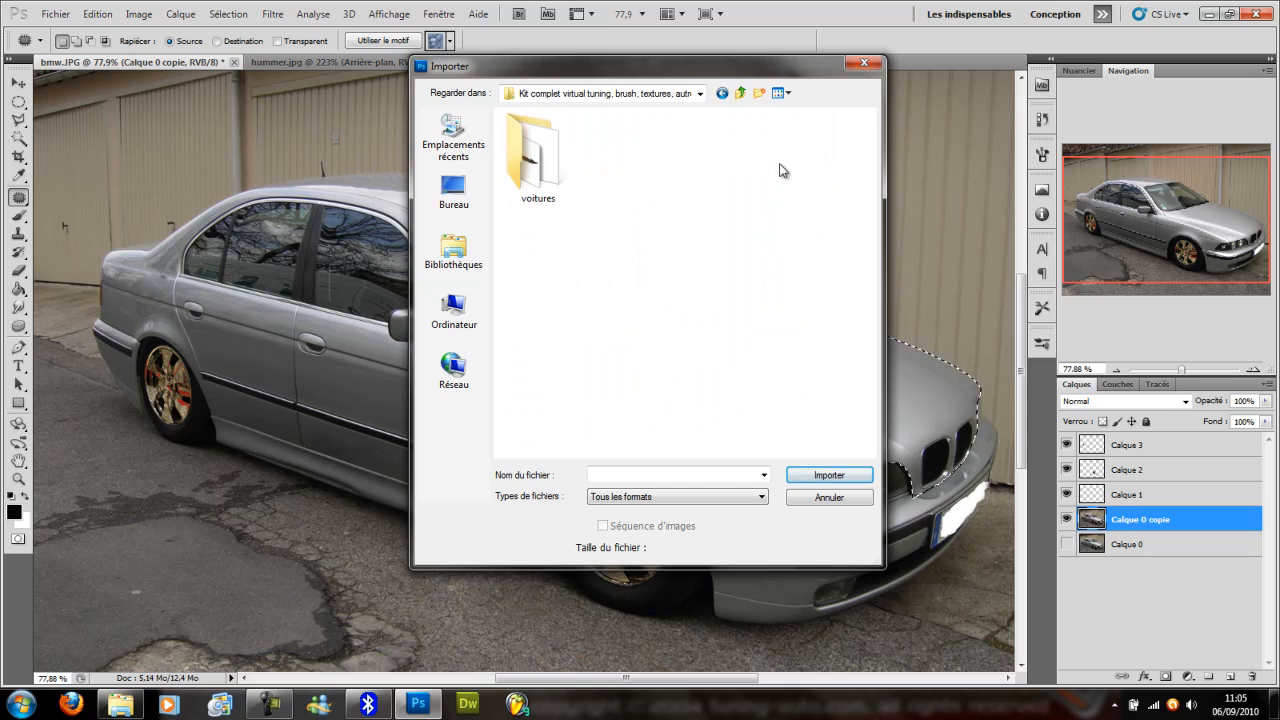
double_click(535, 158)
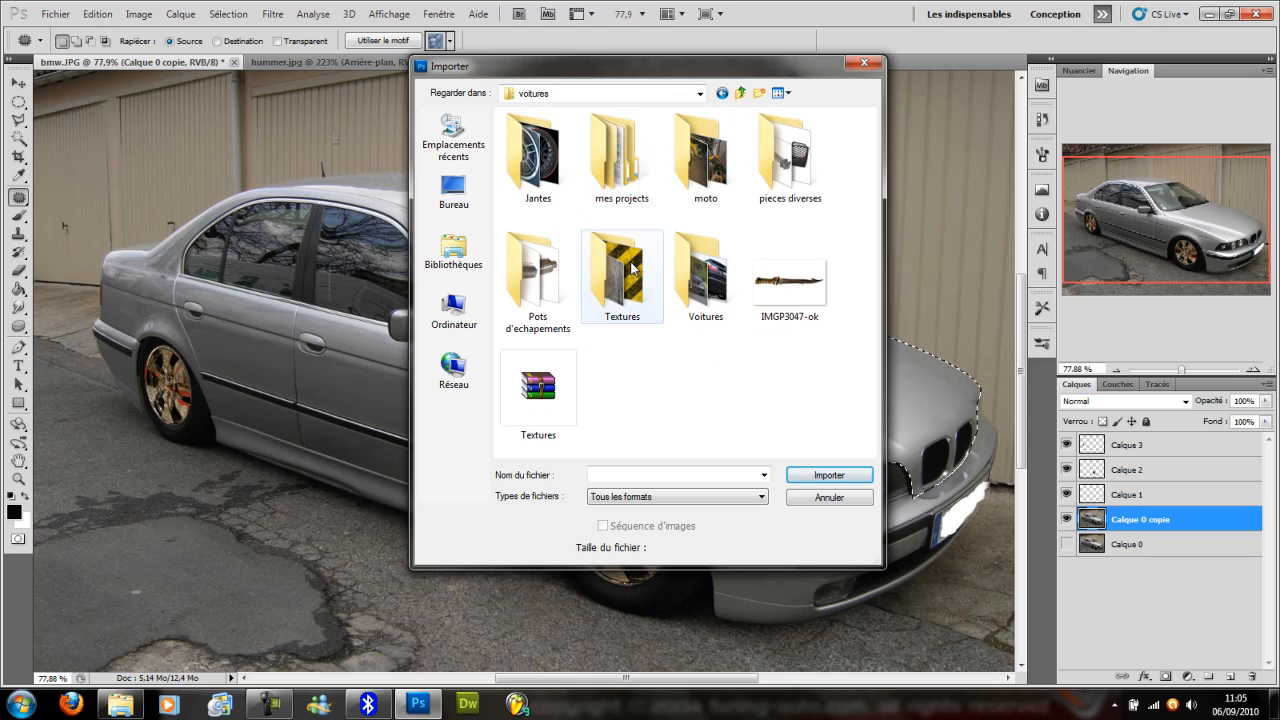
double_click(632, 266)
Try to place dark-metal-texture directly above Calque 0 copie while the hood selection is active.
drag(869, 181, 873, 285)
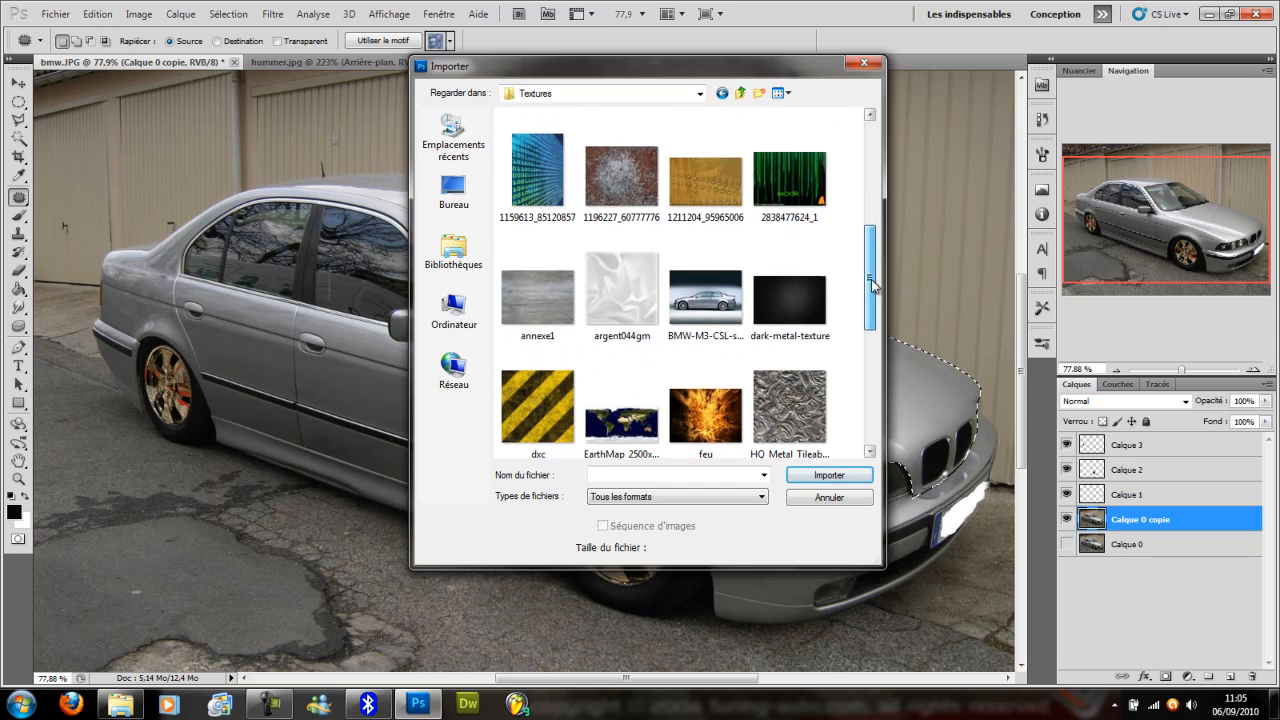
double_click(815, 291)
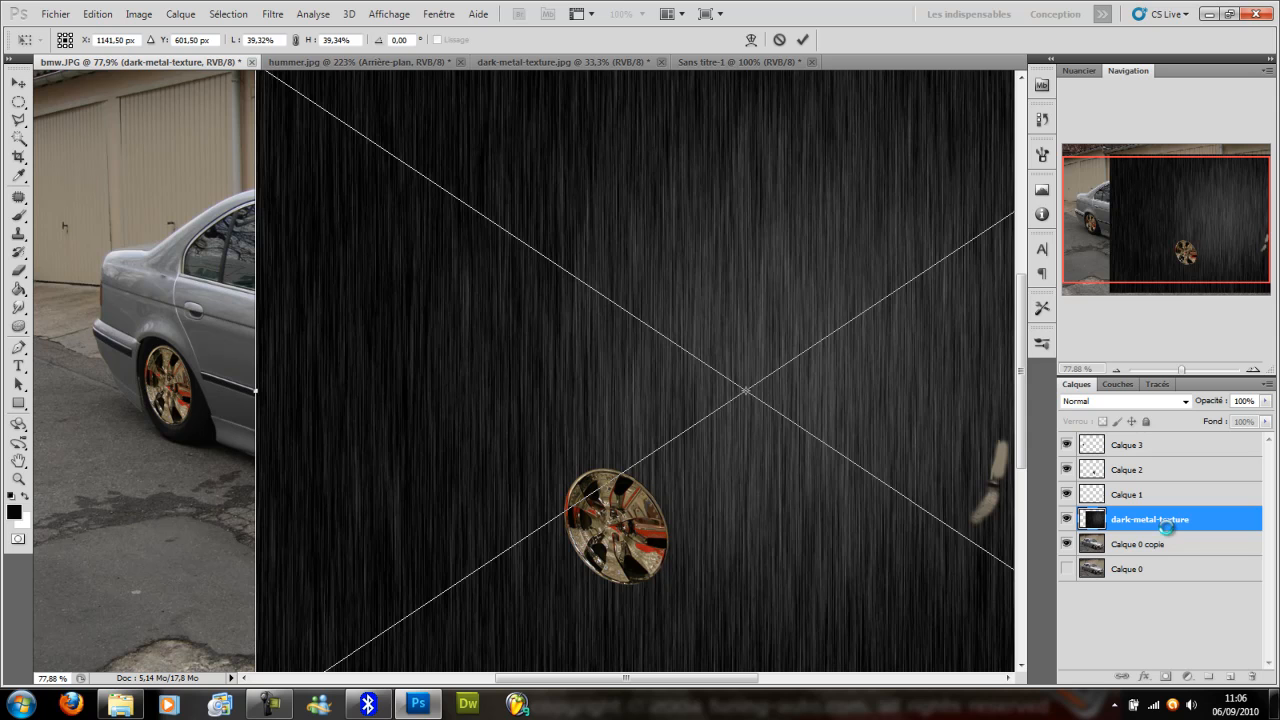
key(j)
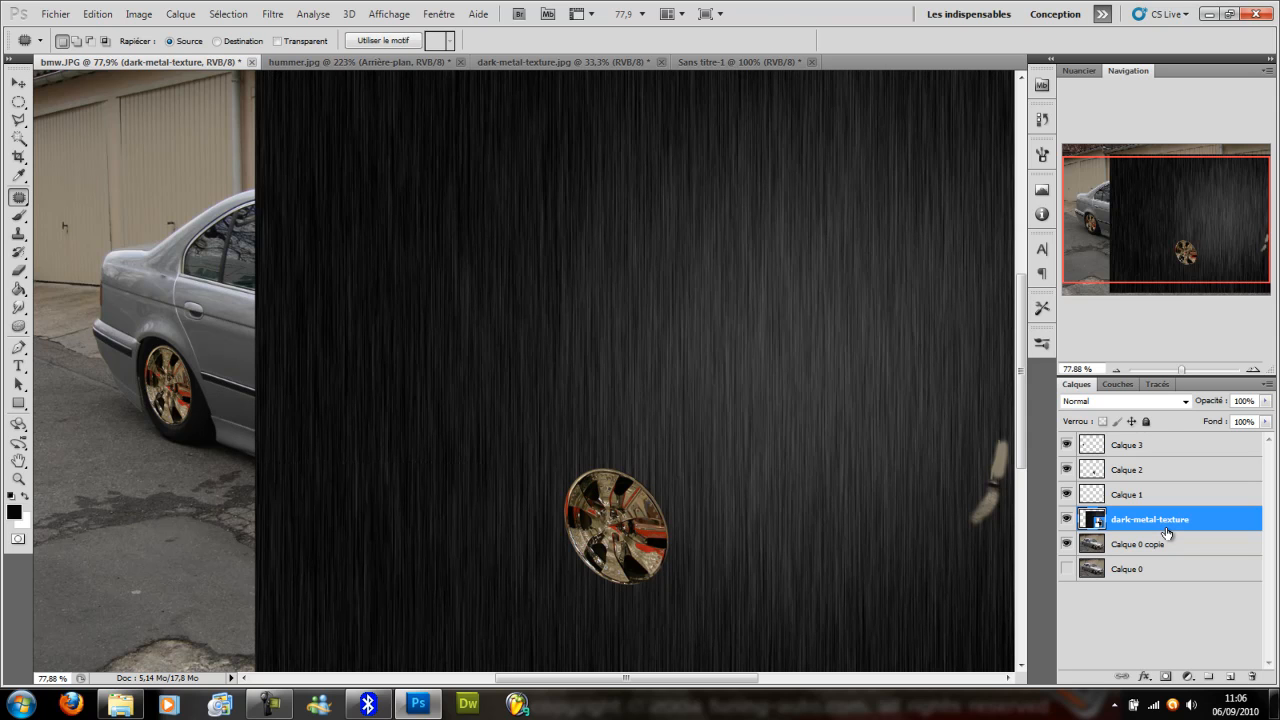
key(ctrl+z)
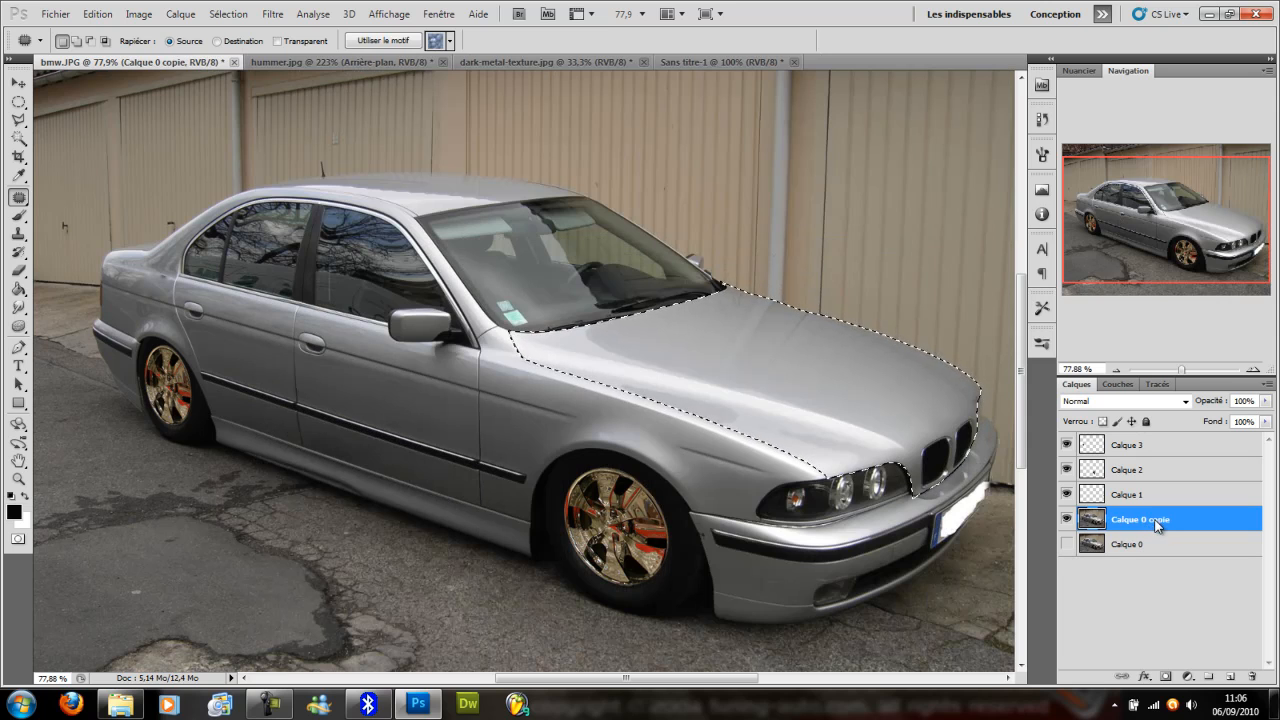
Copy the selected hood to its own layer and place dark-metal-texture from the Textures folder above it.
key(ctrl+j)
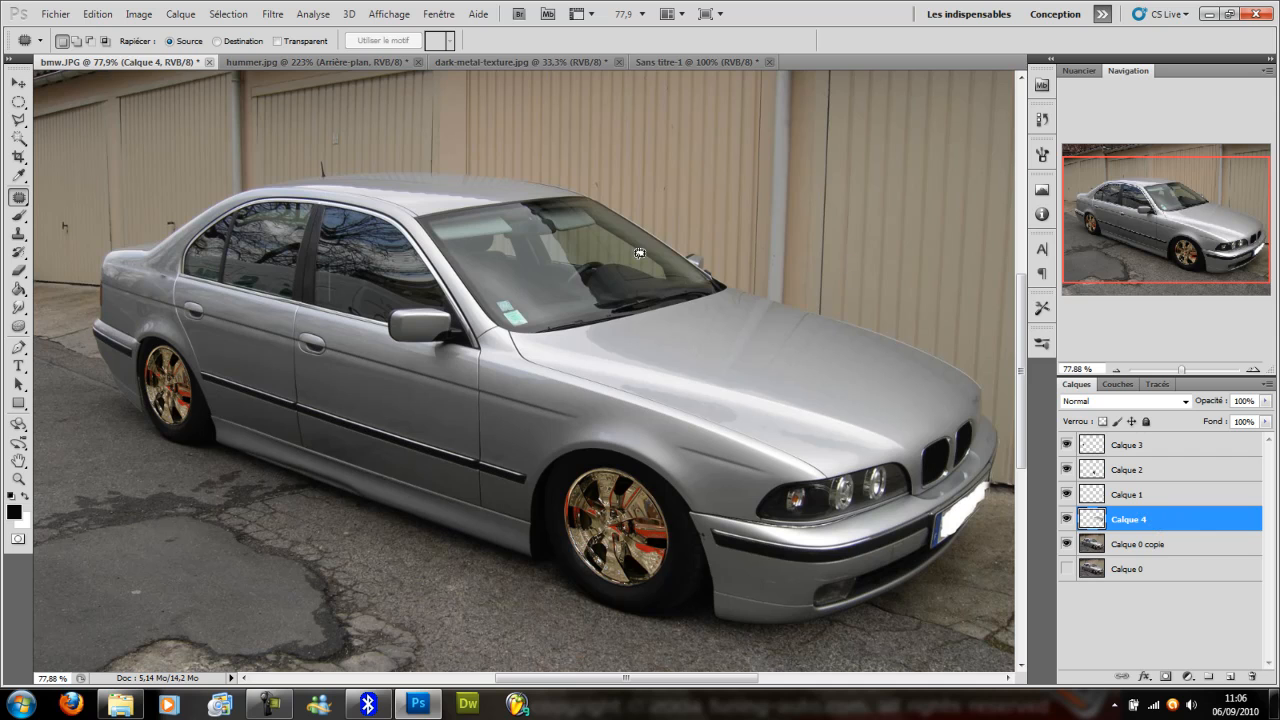
click(55, 14)
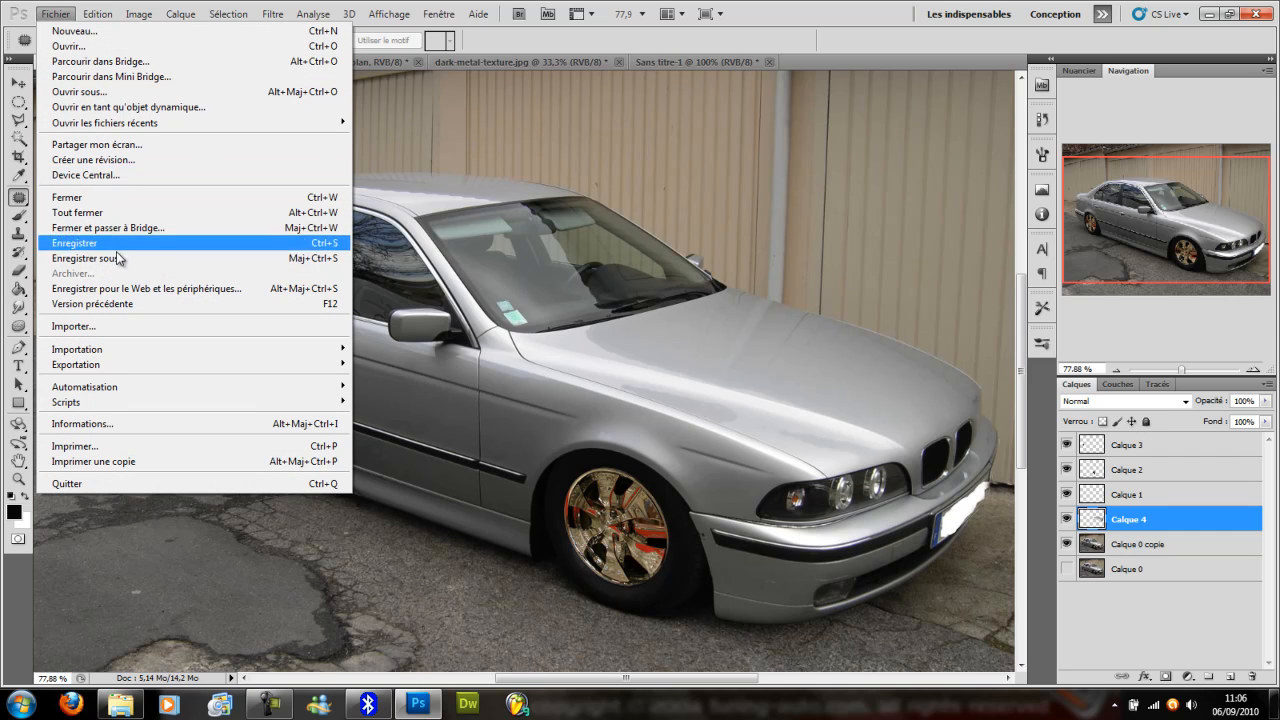
click(118, 326)
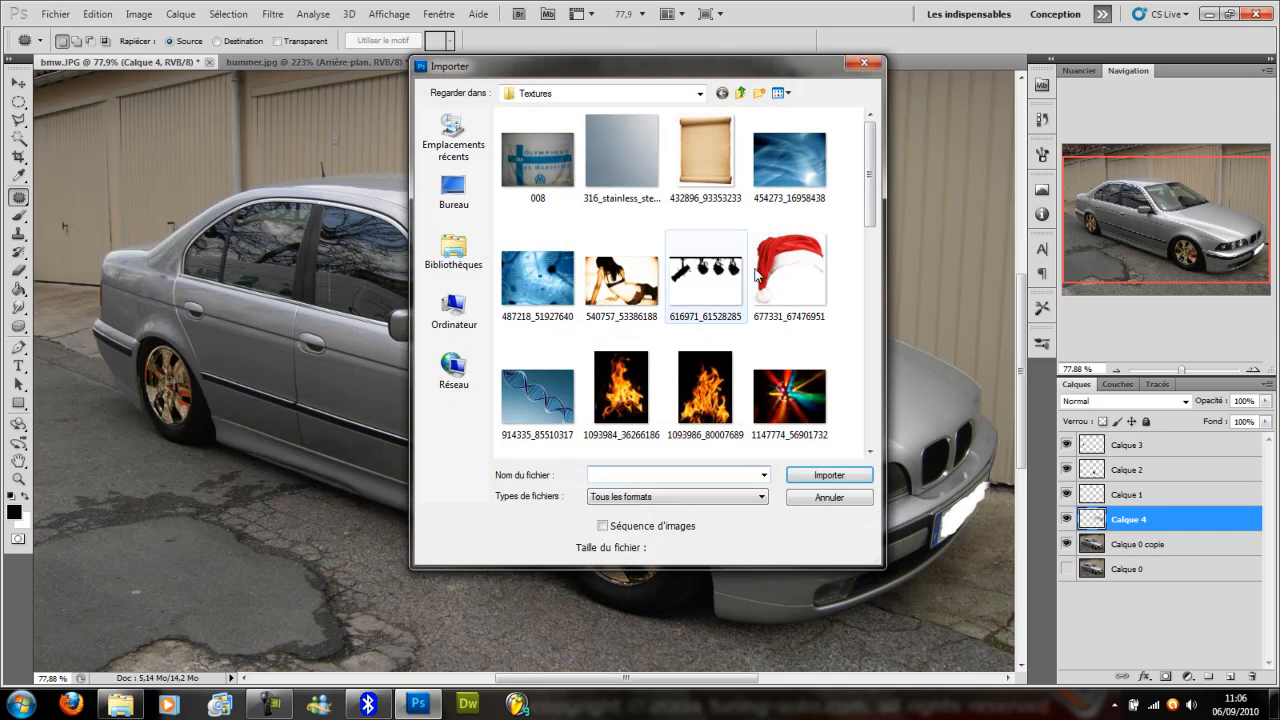
scroll(790, 300, down, 6)
double_click(788, 254)
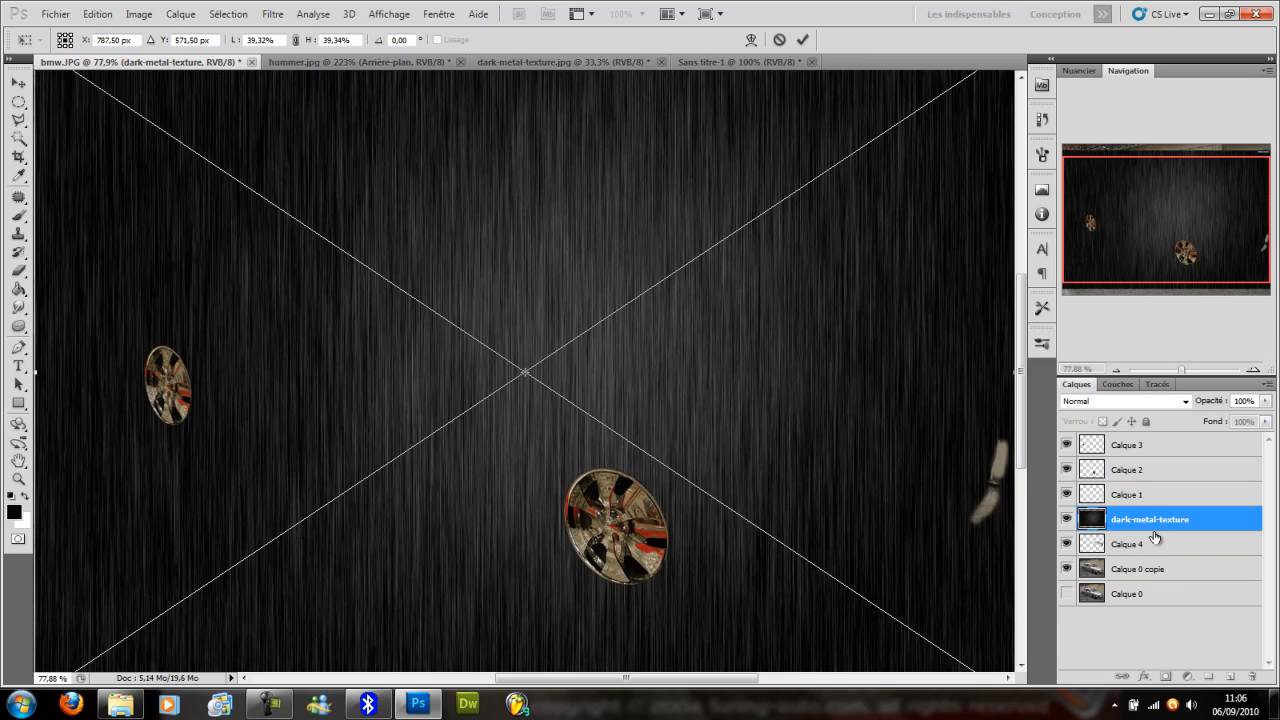
key(Return)
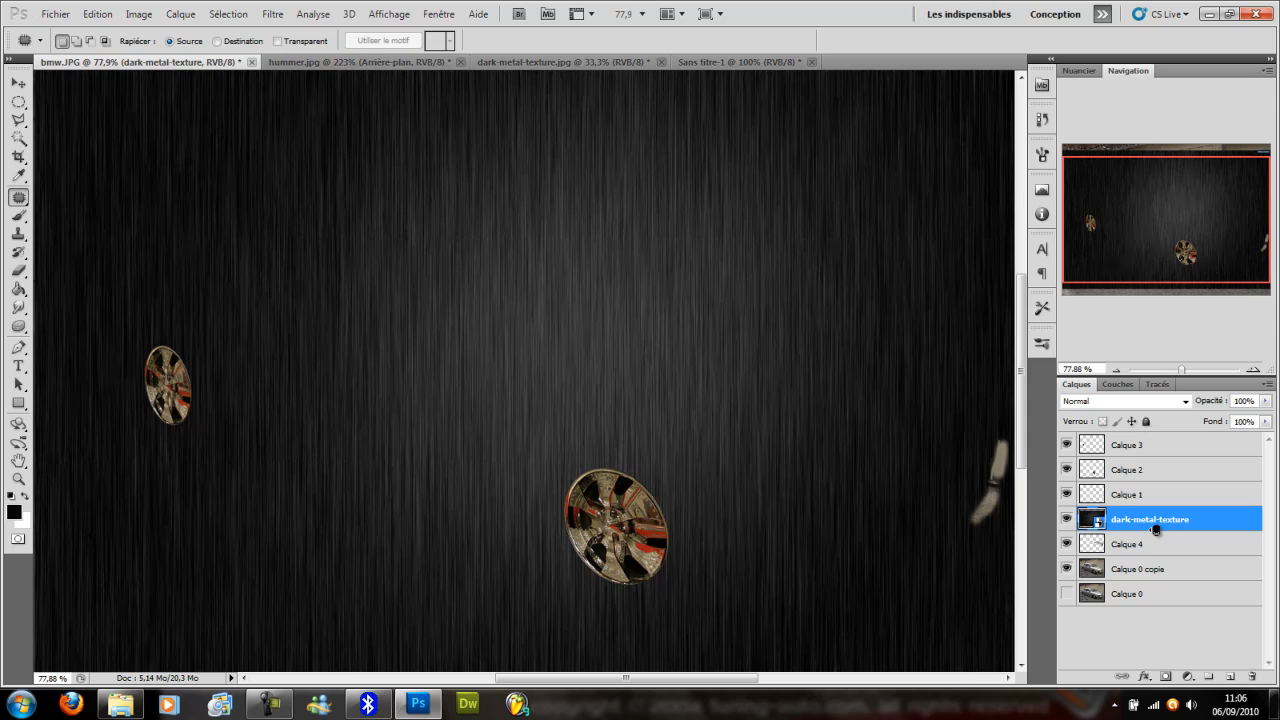
Clip the dark-metal-texture layer to Calque 4 and set its opacity to 79% and its fill to 93%.
alt+click(1156, 531)
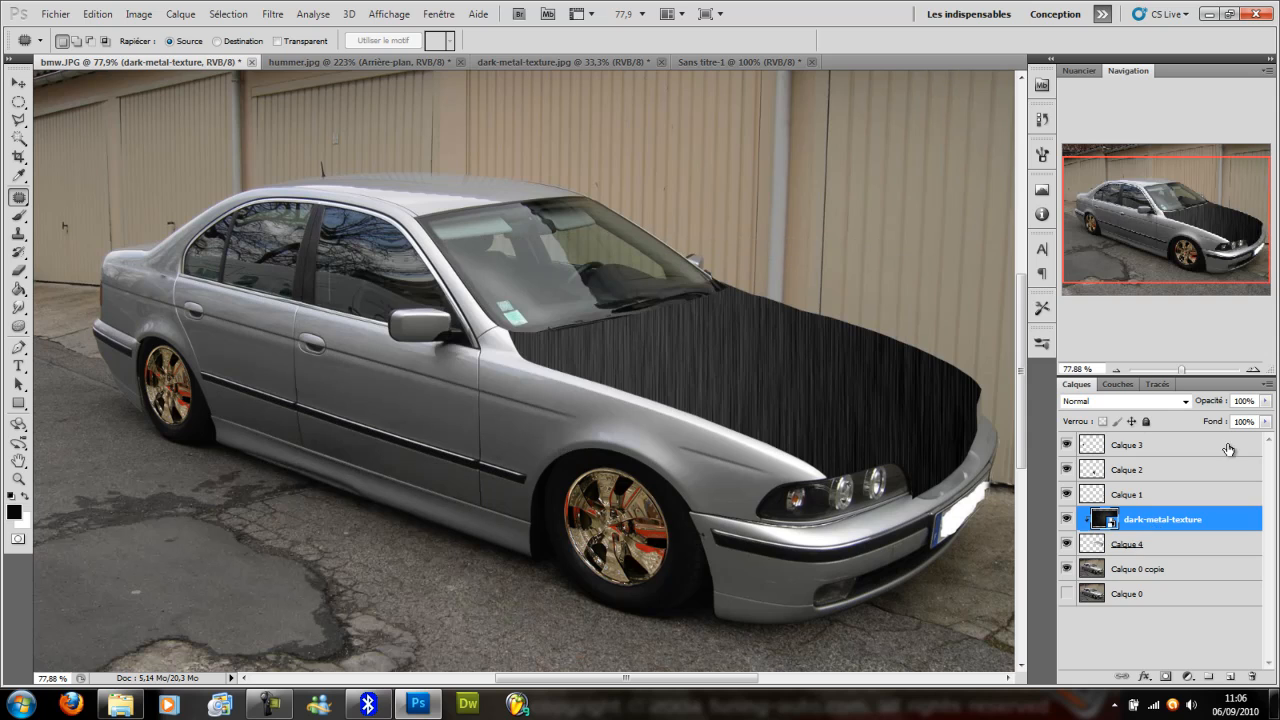
drag(1218, 408, 1189, 408)
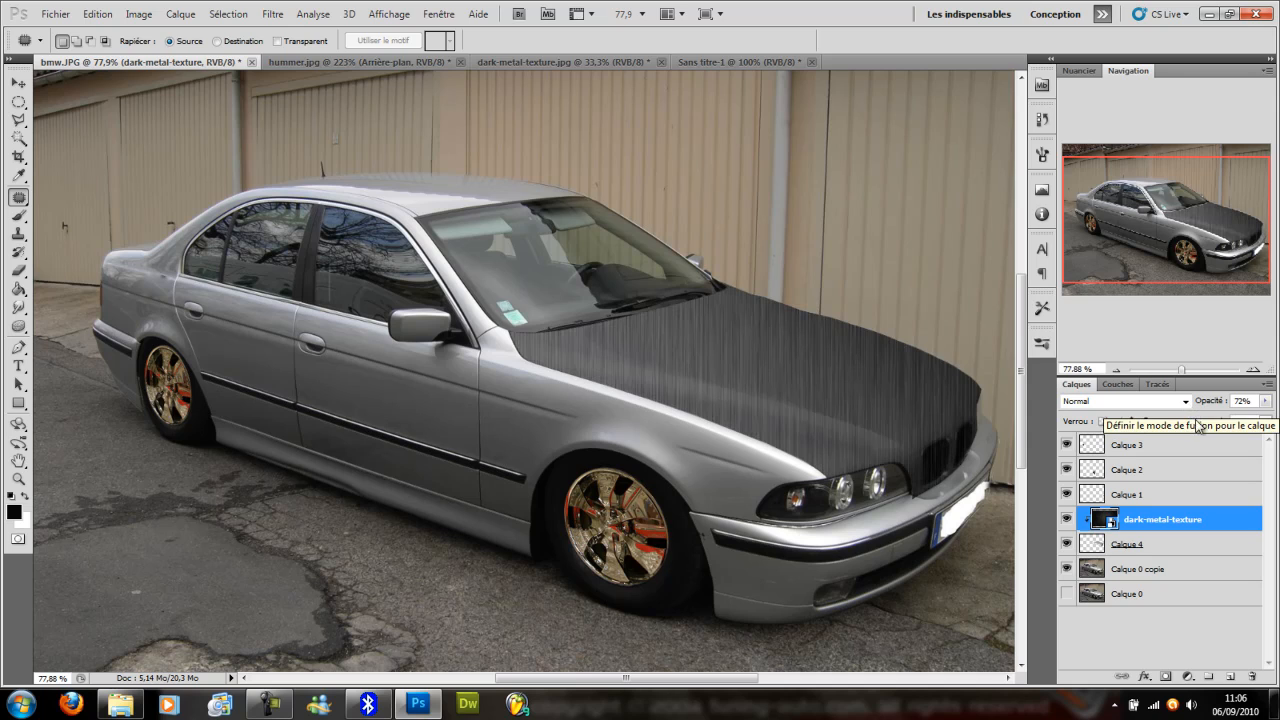
drag(1214, 427, 1210, 427)
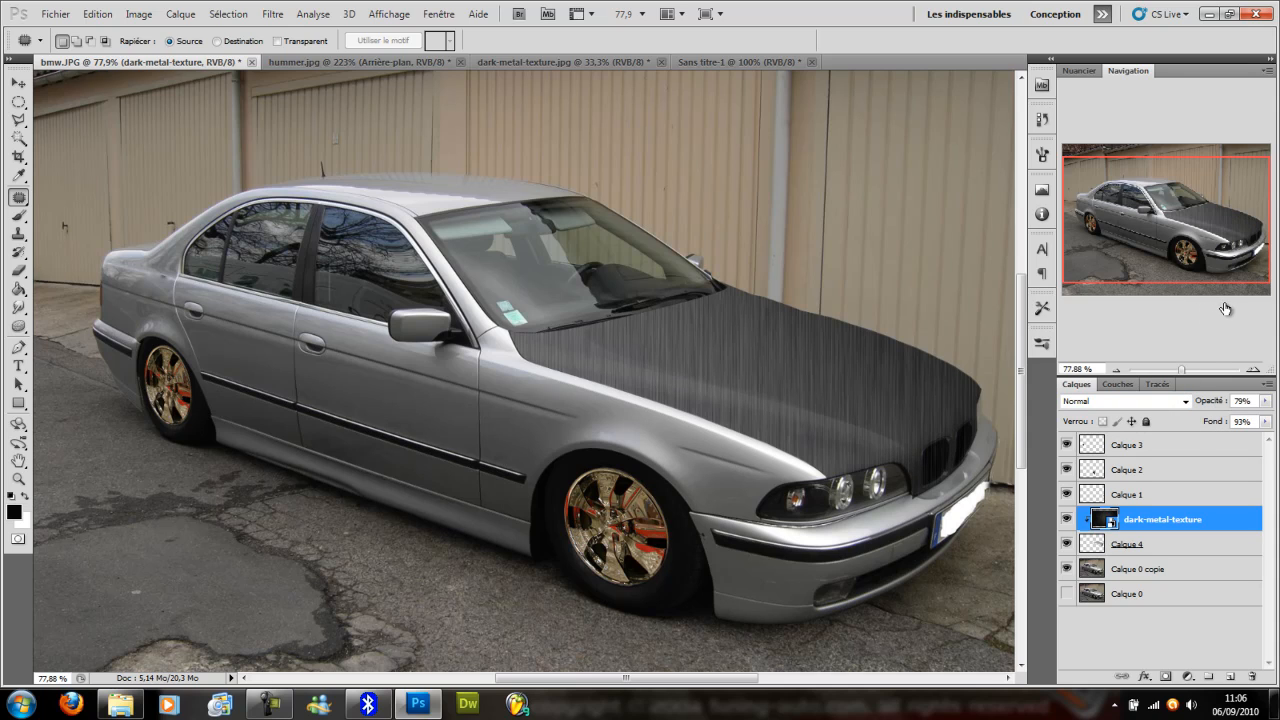
Erase Calque 4 over both front grille openings and at the hood's front corners, using Eraser sizes of 15 px and 8 px.
drag(1181, 370, 1203, 368)
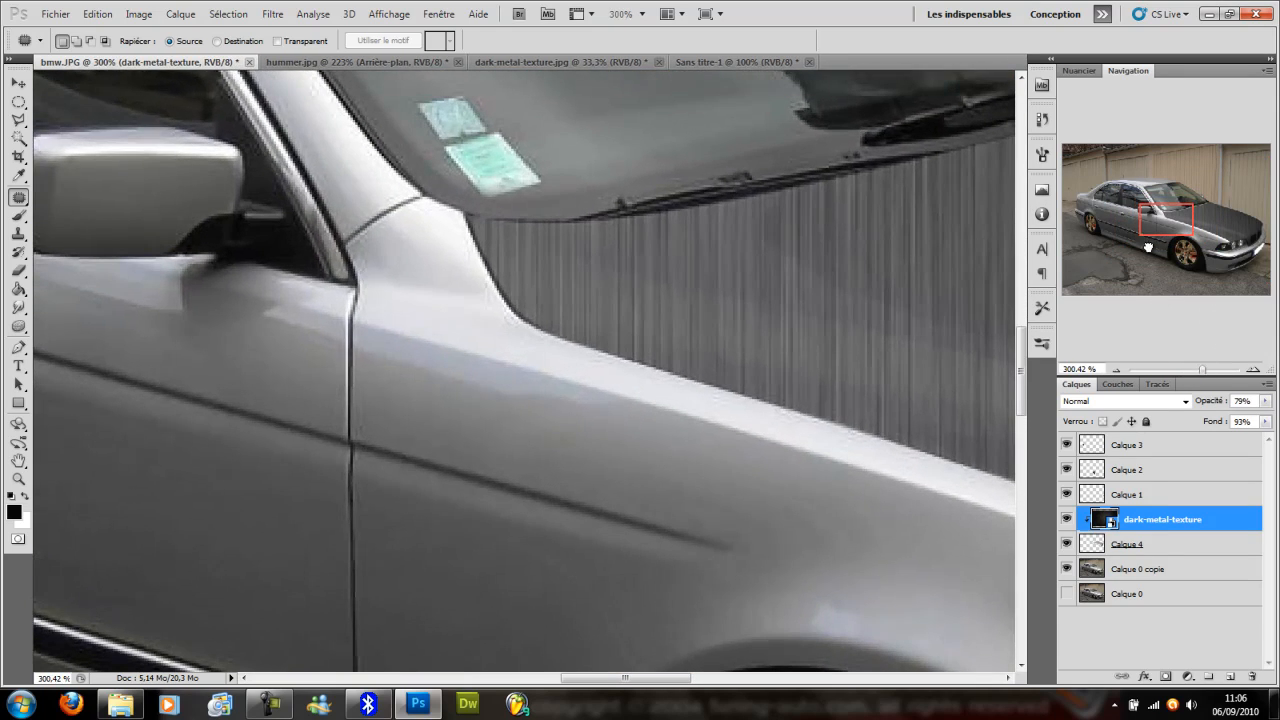
drag(1157, 230, 1248, 234)
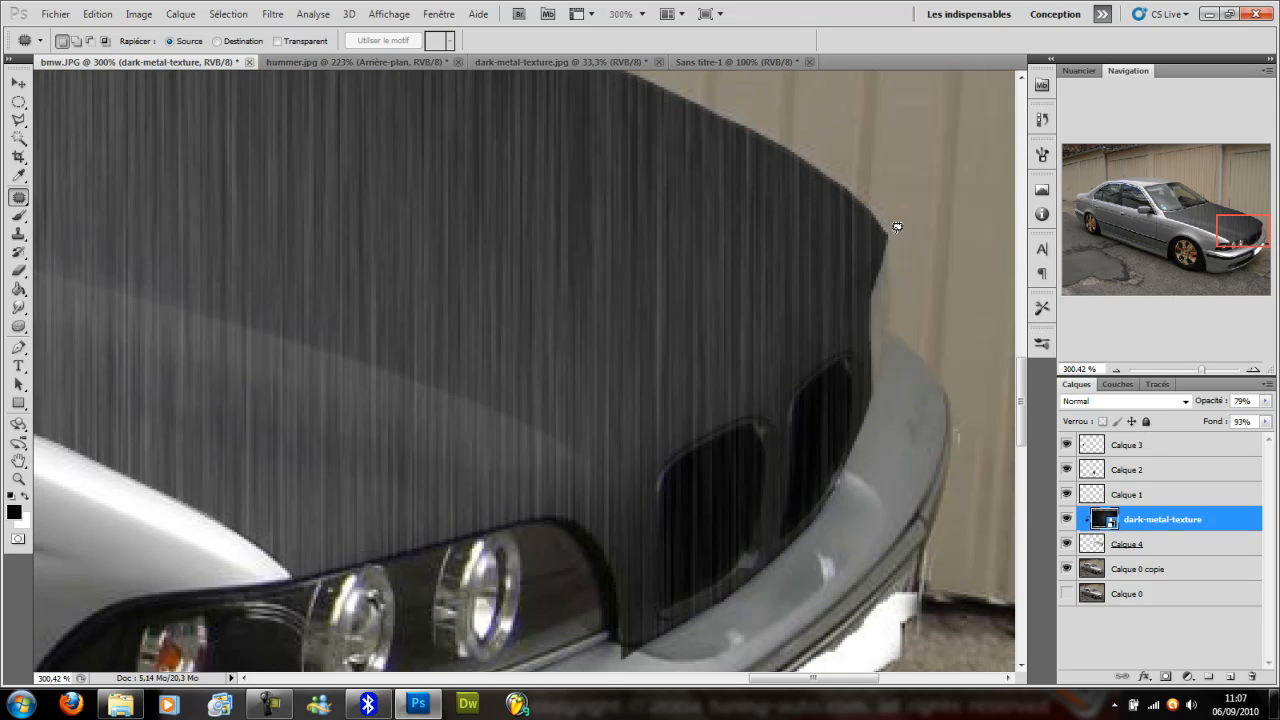
click(1157, 545)
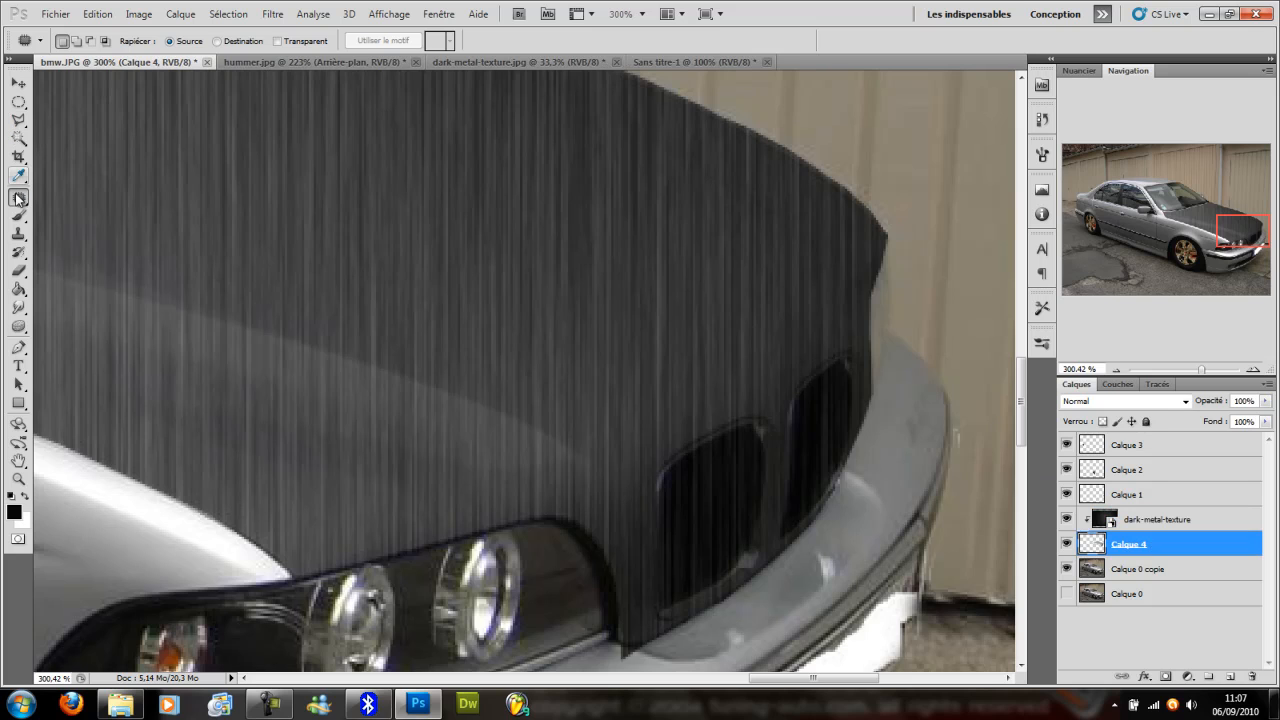
click(19, 271)
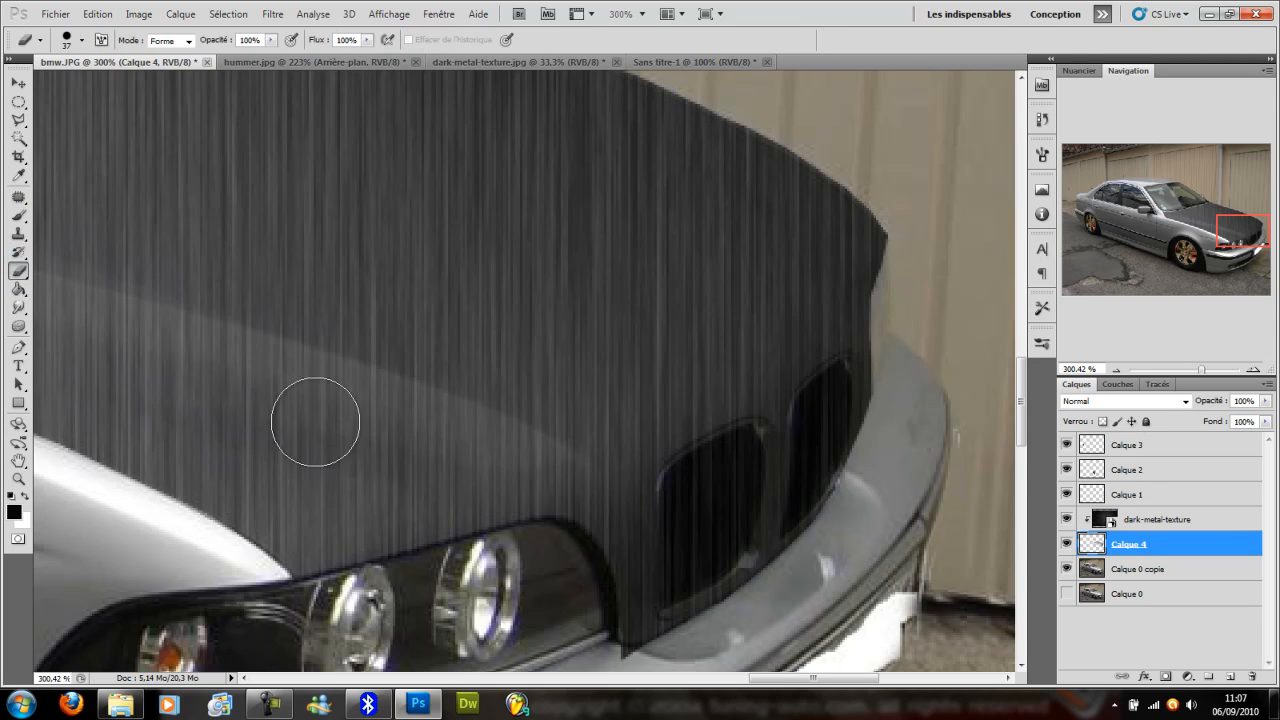
right_click(706, 505)
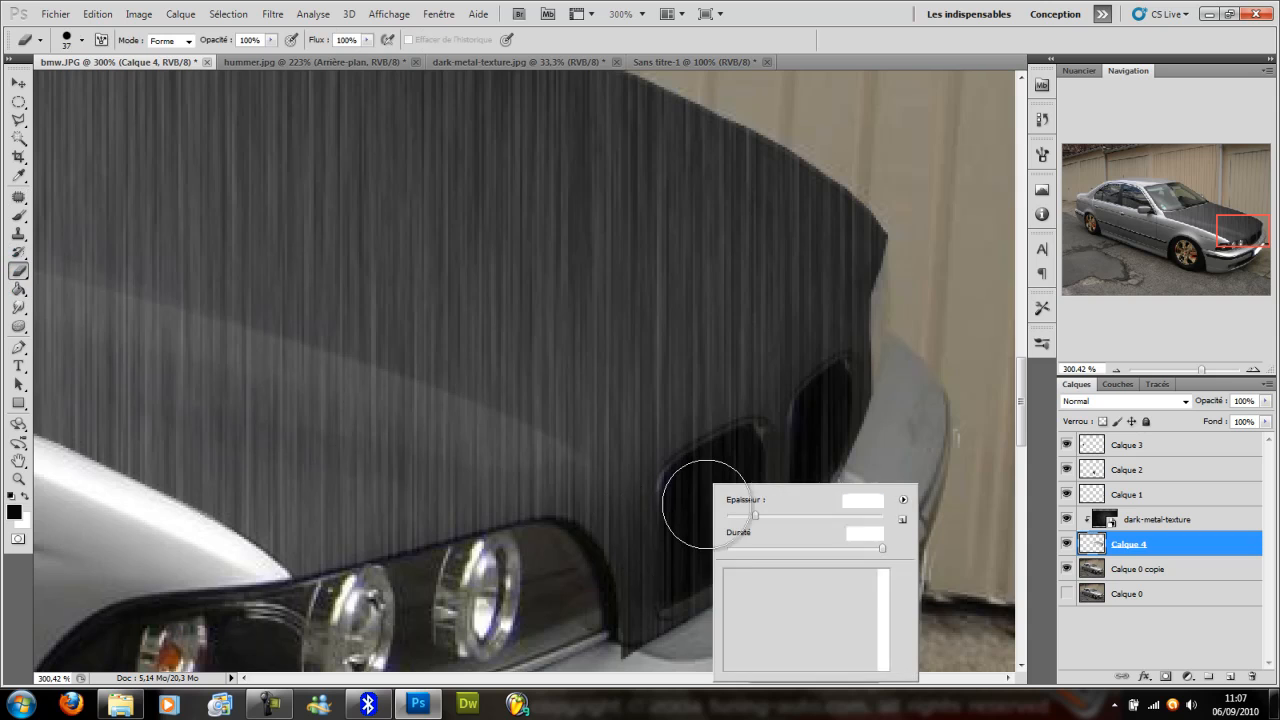
drag(757, 520, 744, 520)
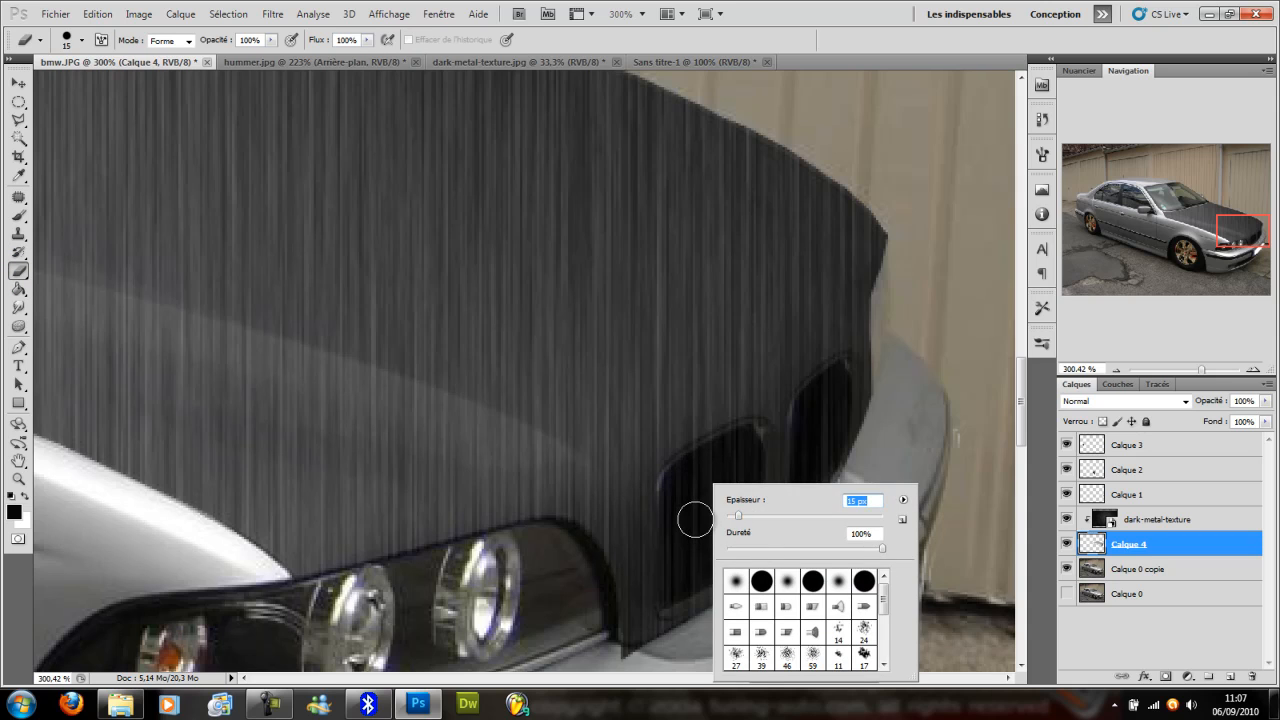
click(694, 517)
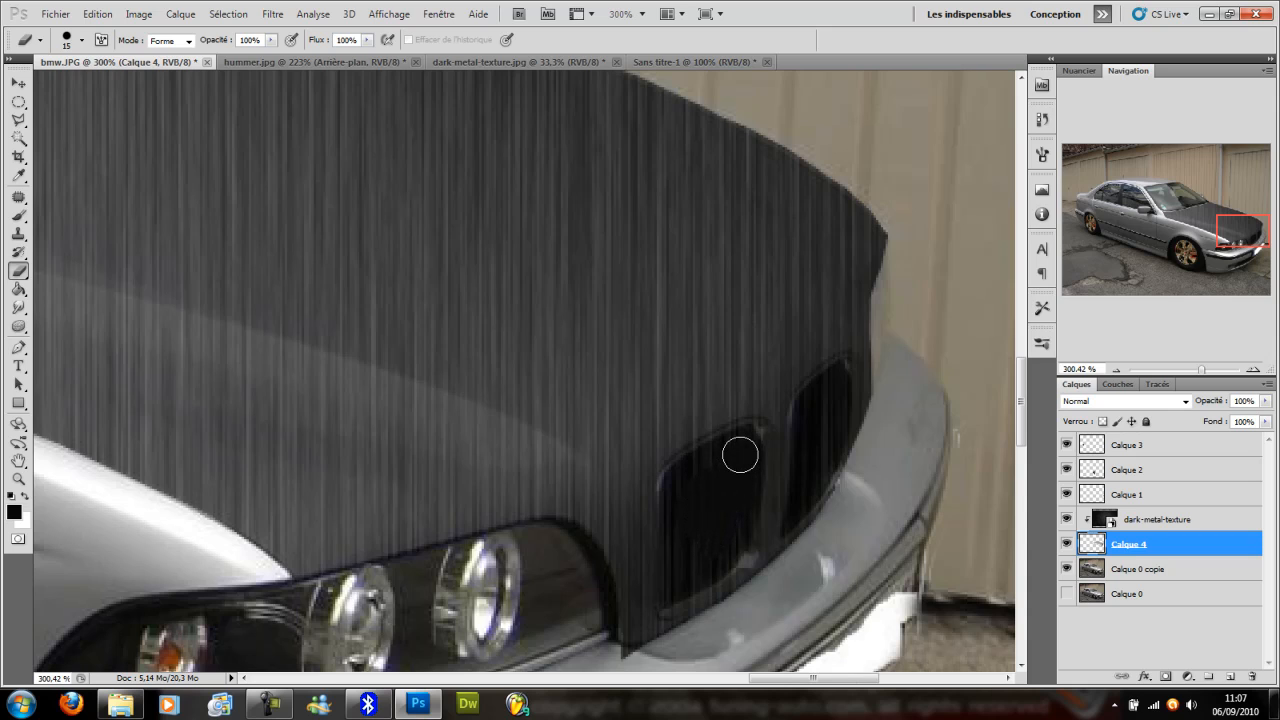
mouse_move(747, 488)
mouse_down()
mouse_move(735, 550)
mouse_move(674, 594)
mouse_move(681, 493)
mouse_move(718, 466)
mouse_move(706, 548)
mouse_move(691, 559)
mouse_move(737, 509)
mouse_up()
mouse_move(811, 468)
mouse_down()
mouse_move(811, 424)
mouse_move(834, 386)
mouse_move(832, 442)
mouse_move(796, 516)
mouse_up()
right_click(811, 463)
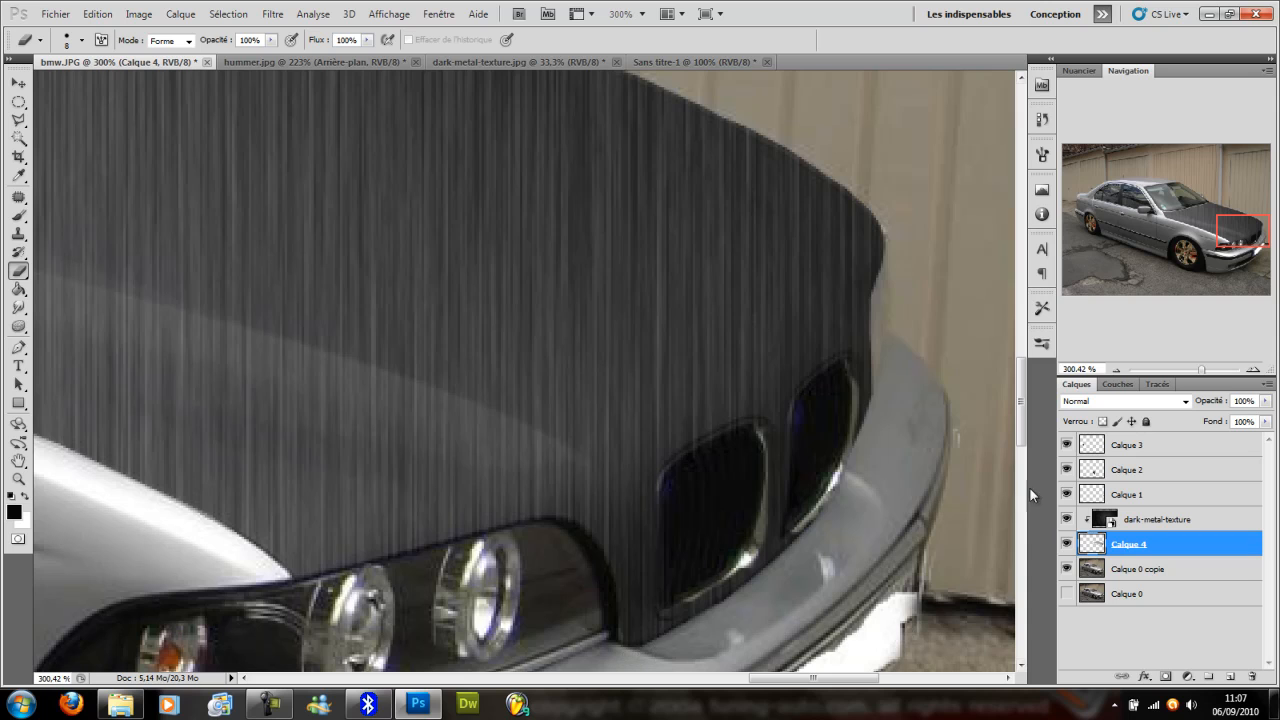
Try a Hue/Saturation adjustment on Calque 0 copie with hue +1 and lightness +37.
mouse_move(1204, 373)
mouse_down()
mouse_move(1170, 373)
mouse_move(1181, 375)
mouse_up()
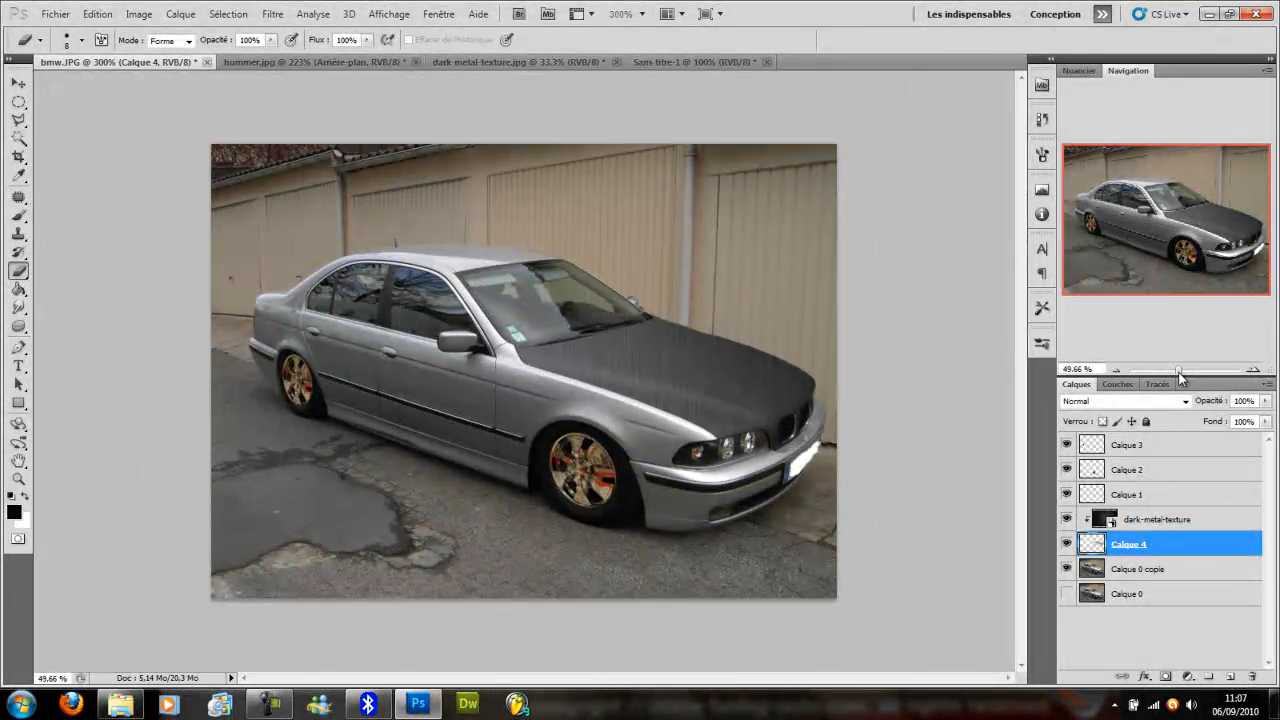
drag(1179, 374, 1182, 374)
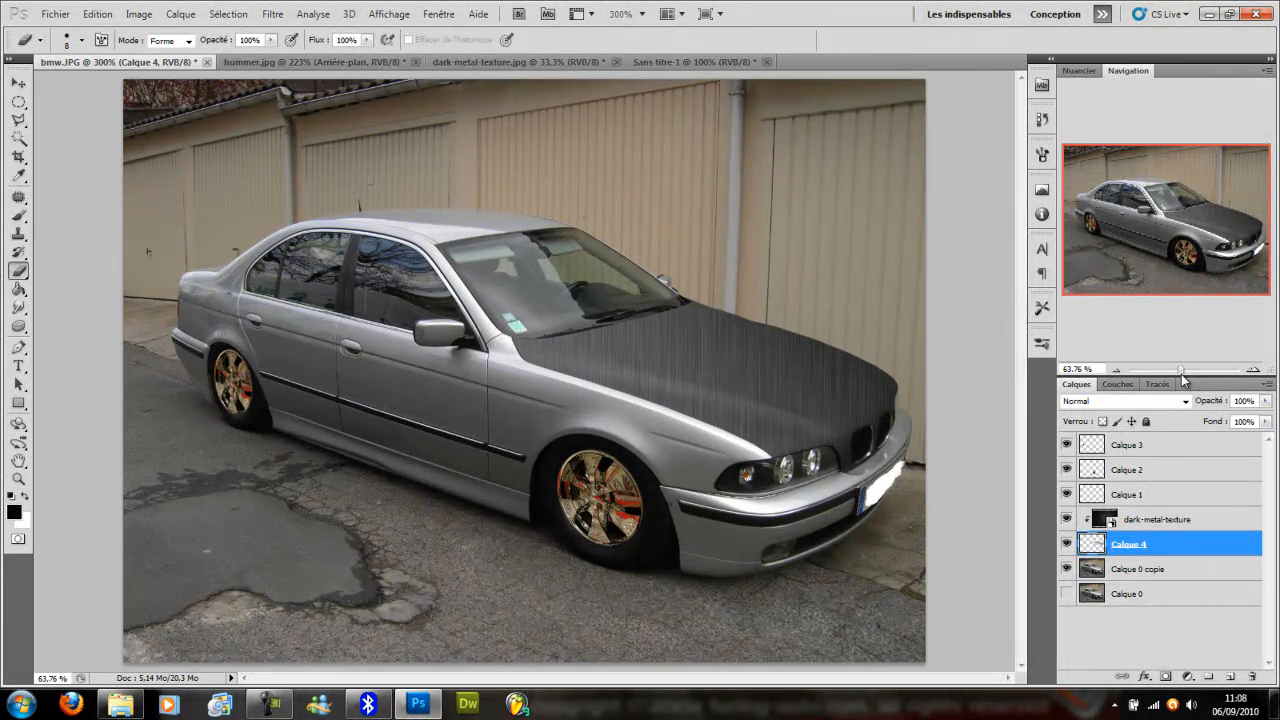
drag(1181, 374, 1180, 375)
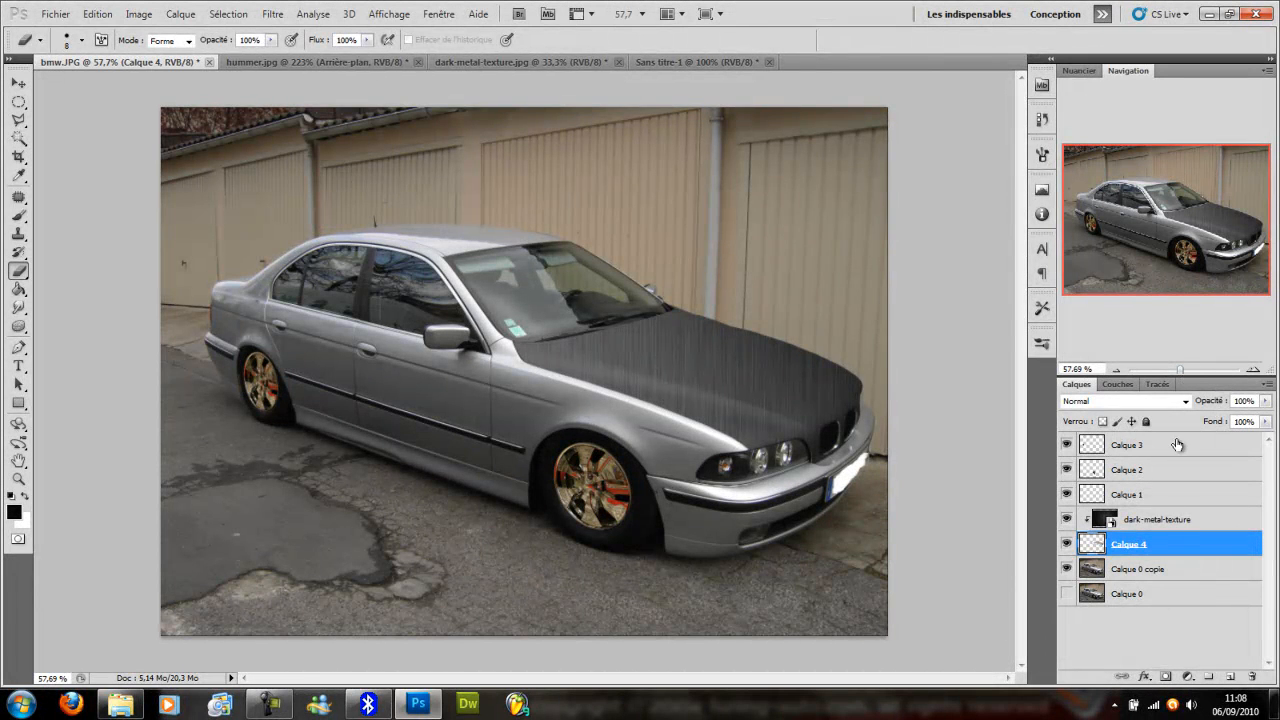
click(1159, 568)
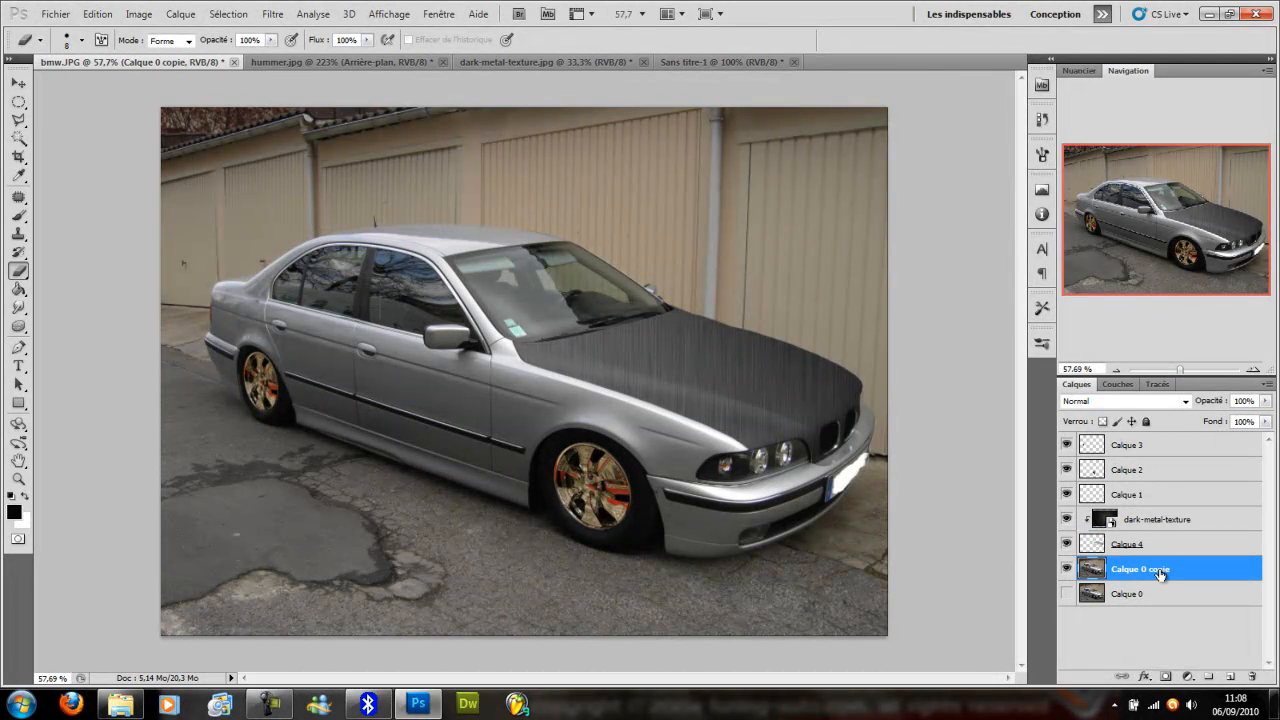
key(ctrl+u)
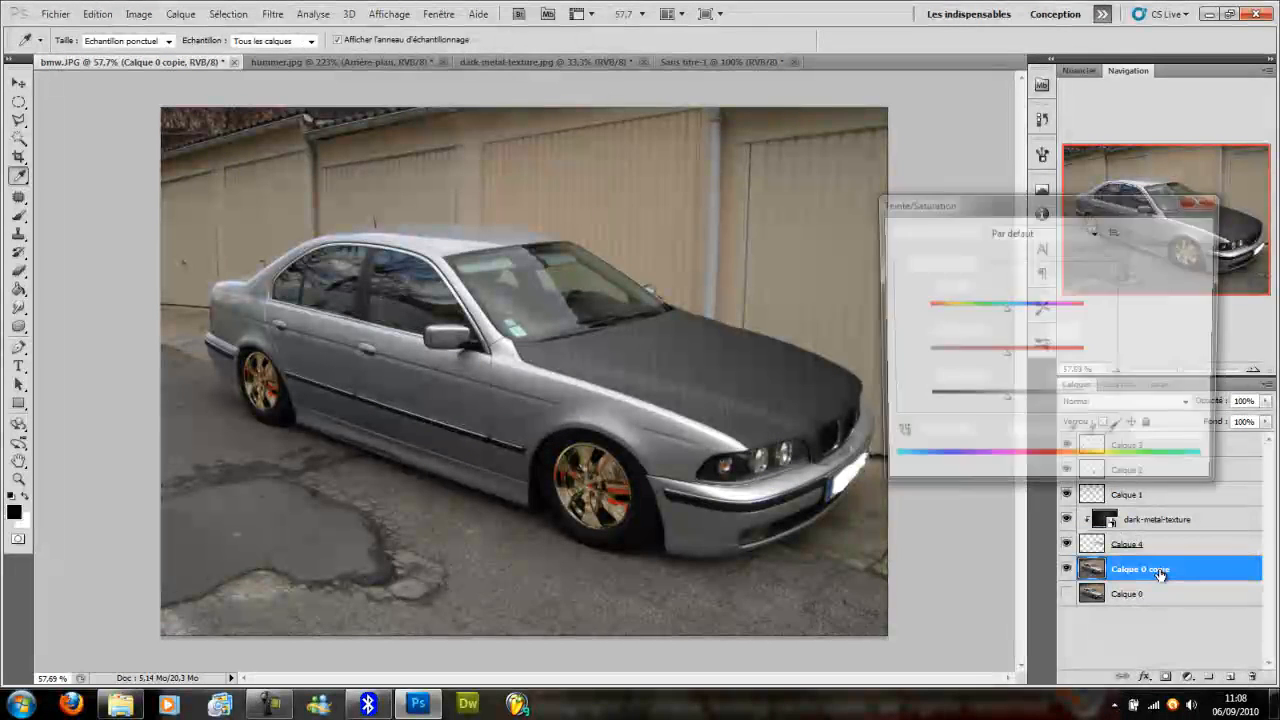
click(968, 264)
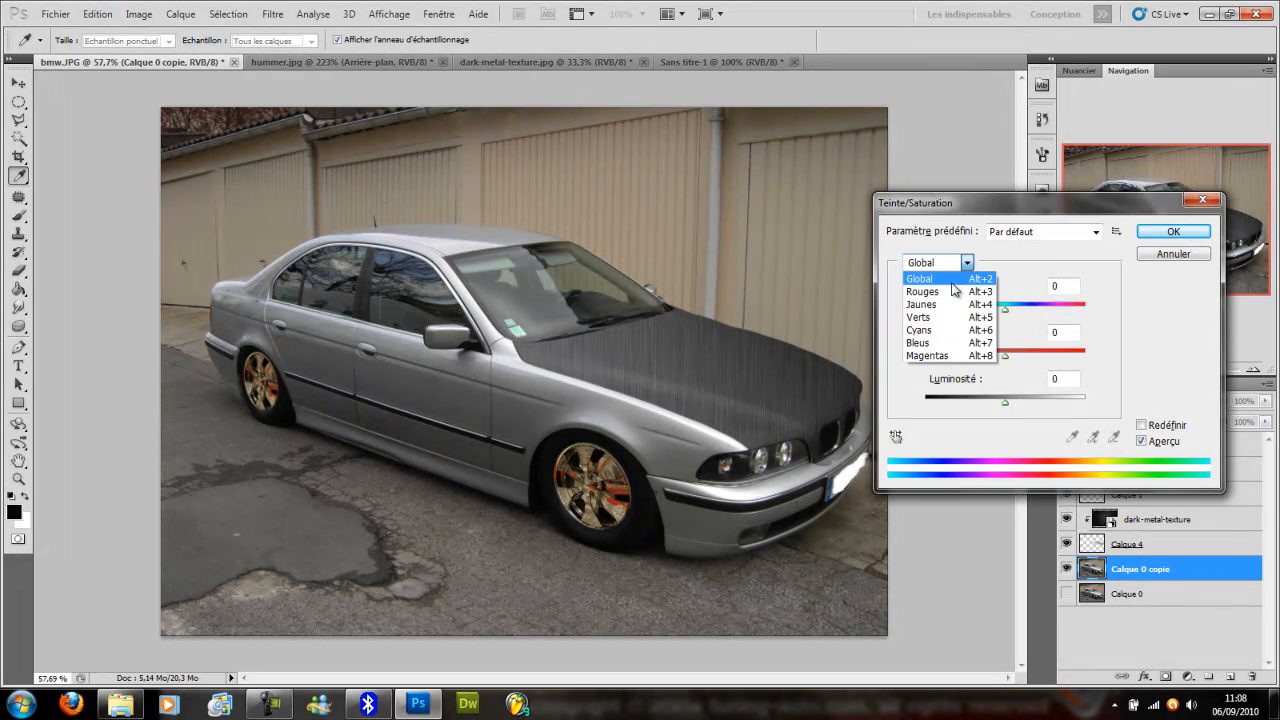
click(1018, 288)
drag(1008, 316, 1008, 353)
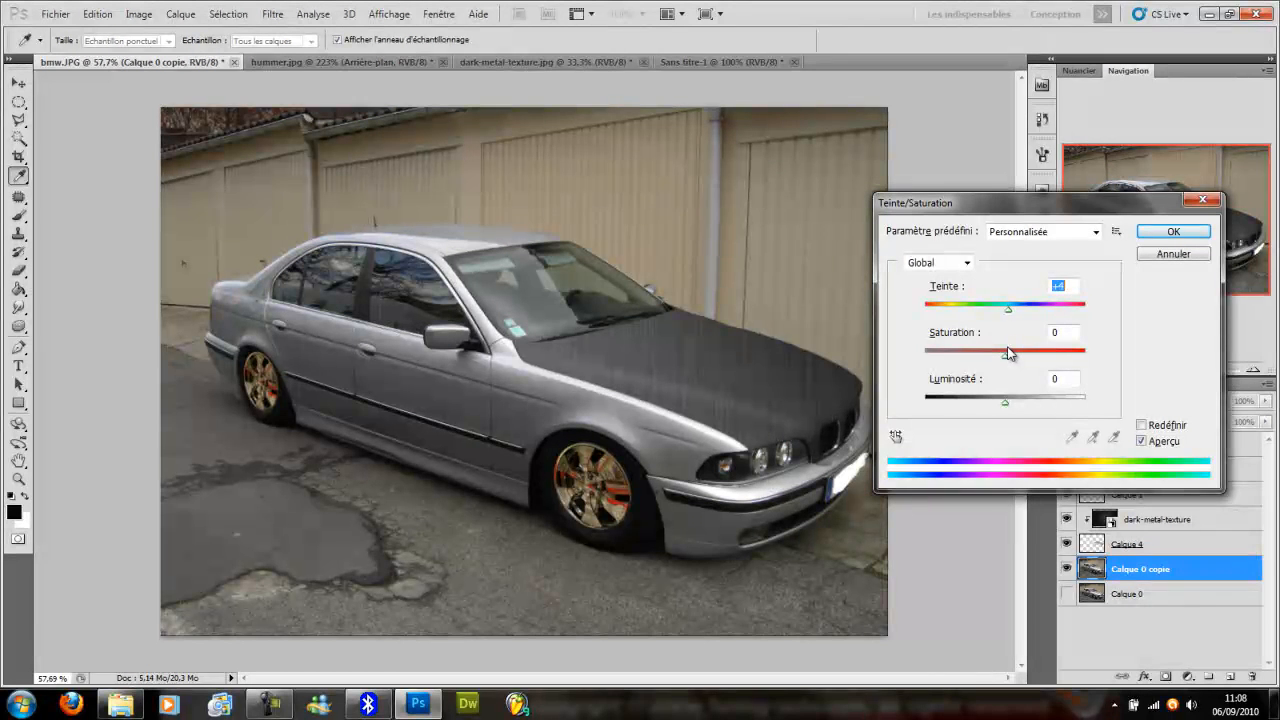
drag(1006, 401, 1034, 408)
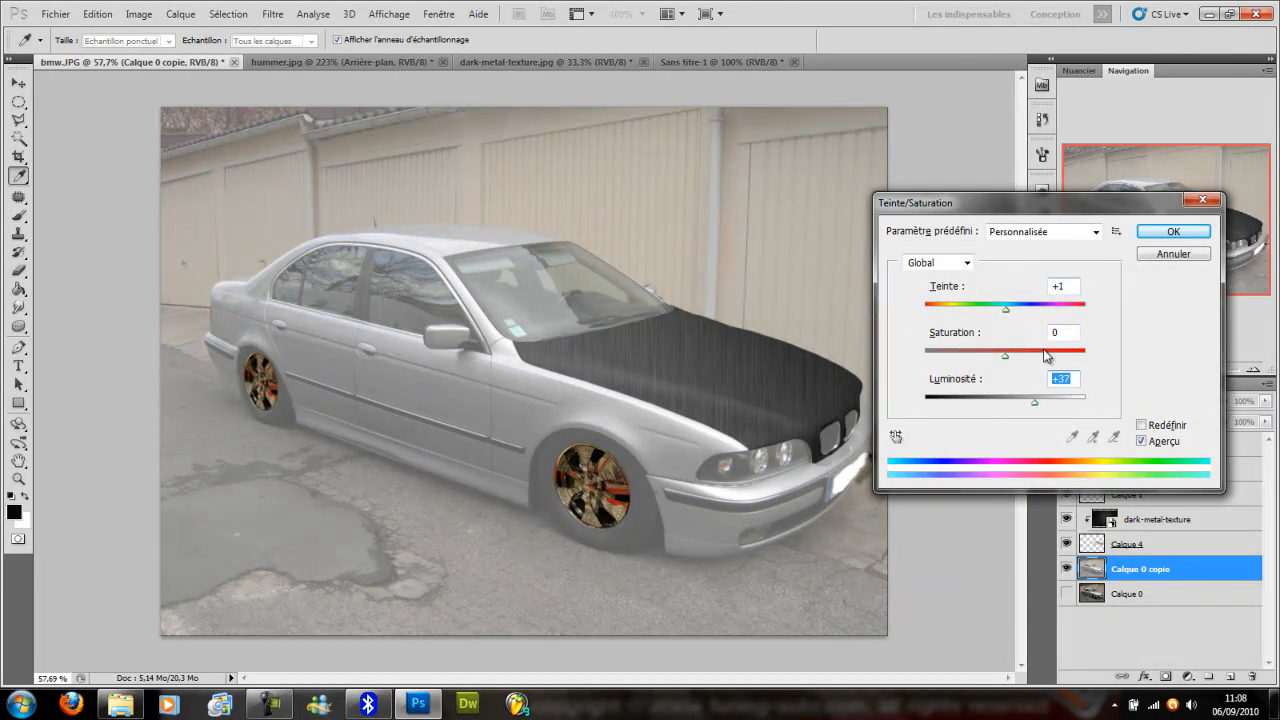
click(1146, 255)
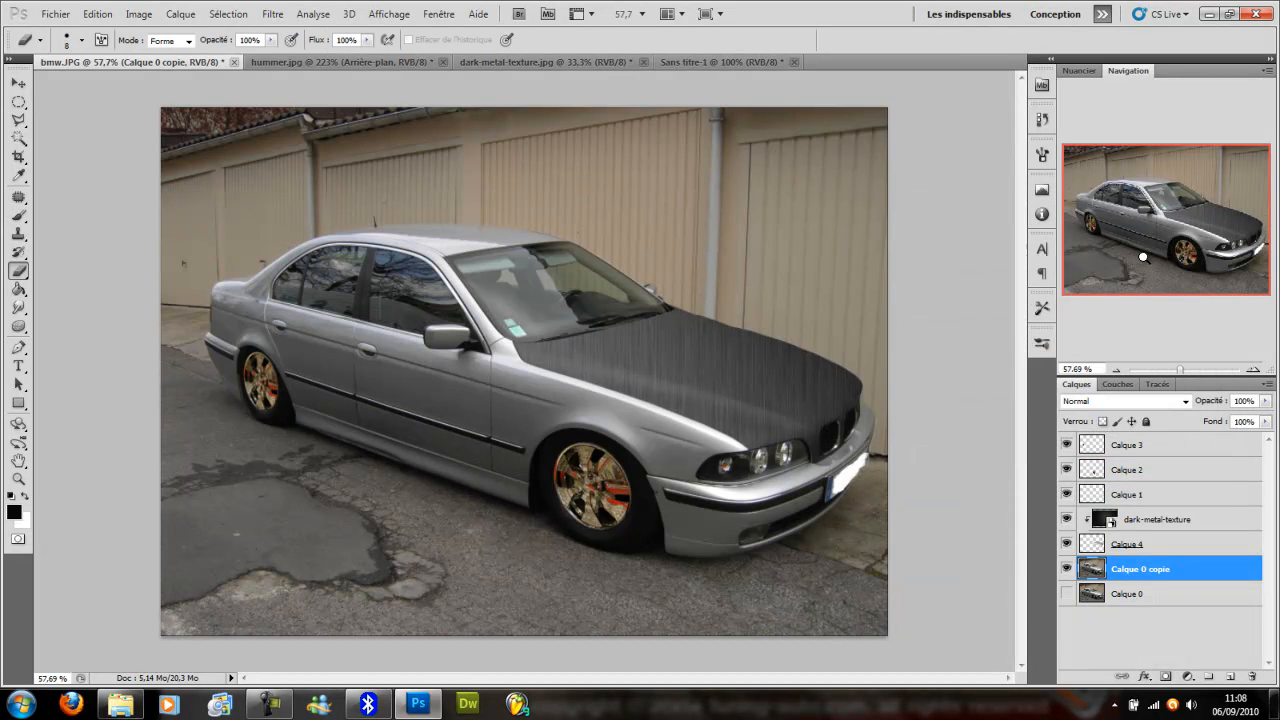
Try shifting the hues of individual colour ranges on Calque 0 copie with Hue/Saturation, including Verts at +5.
key(ctrl+u)
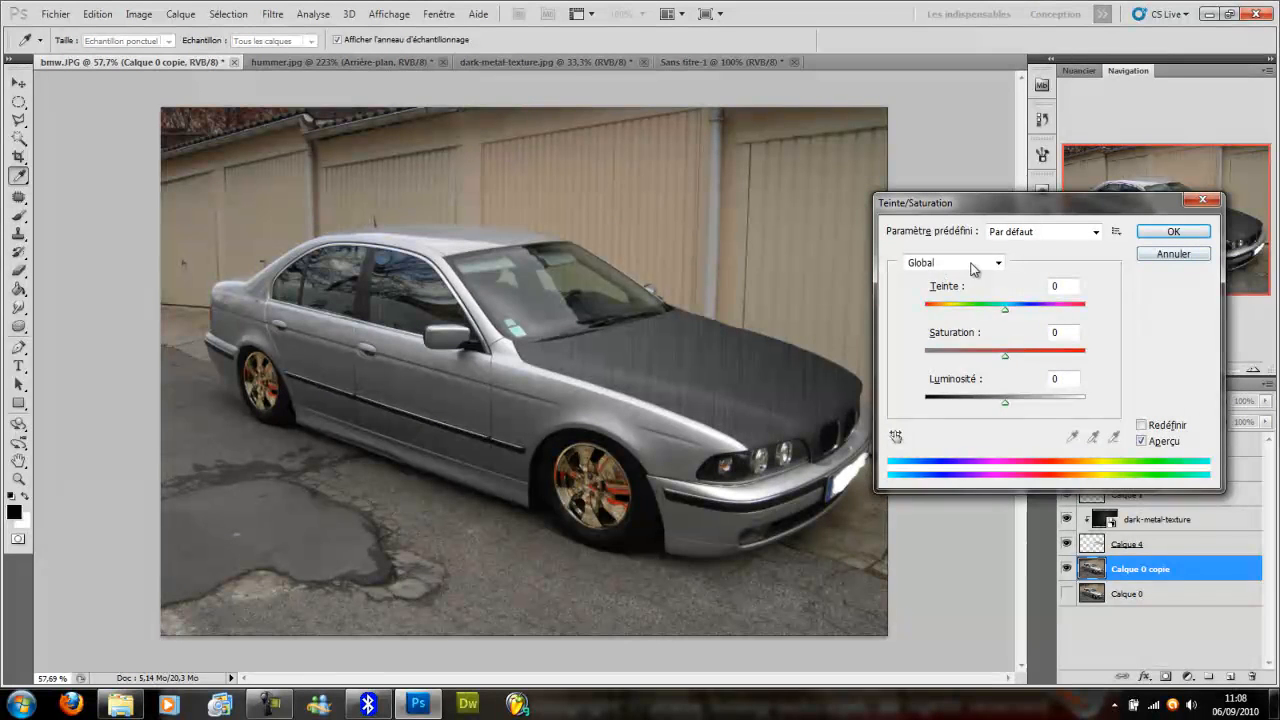
click(942, 264)
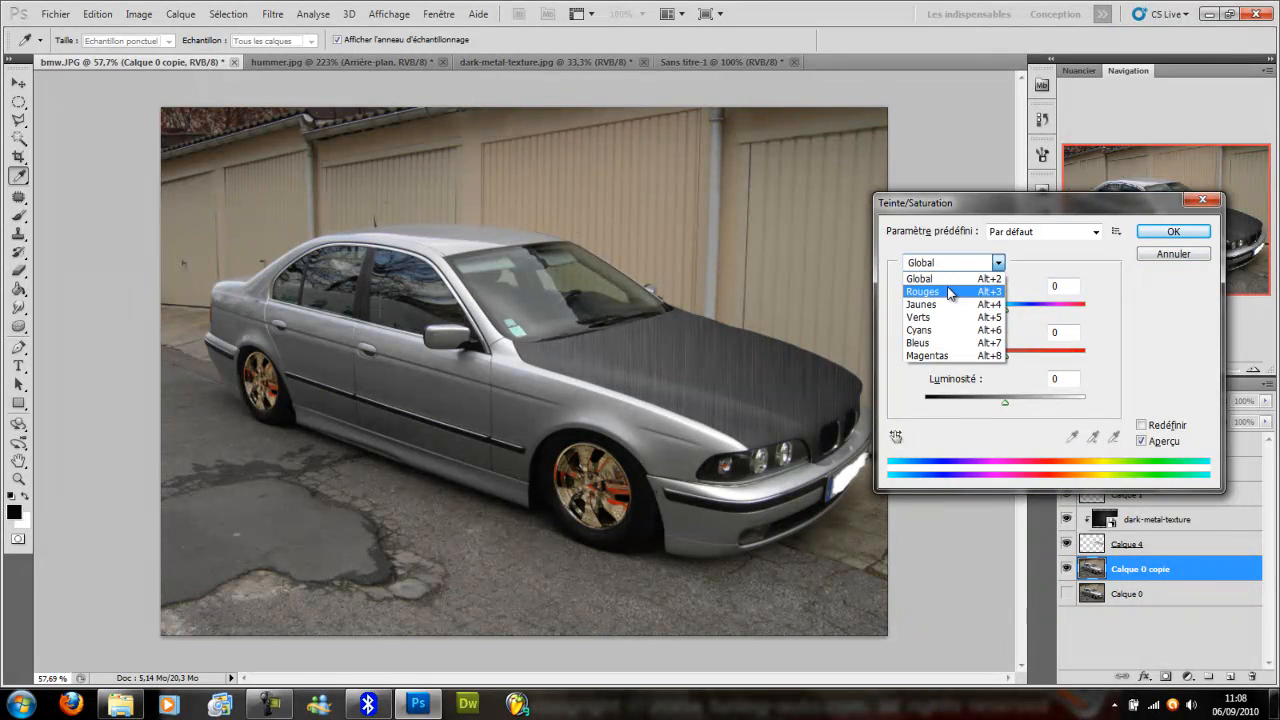
click(958, 343)
mouse_move(1005, 314)
mouse_down()
mouse_move(1050, 312)
mouse_move(974, 310)
mouse_move(988, 334)
mouse_move(1010, 330)
mouse_up()
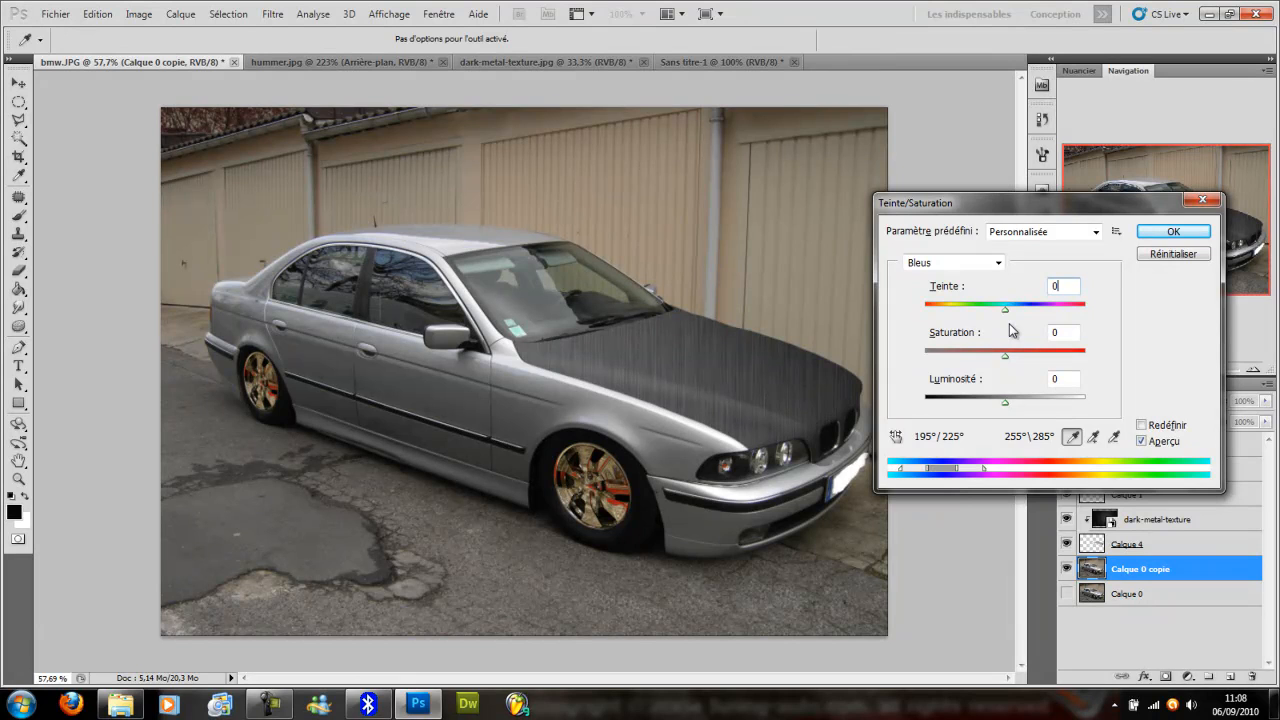
key(ctrl+alt+z)
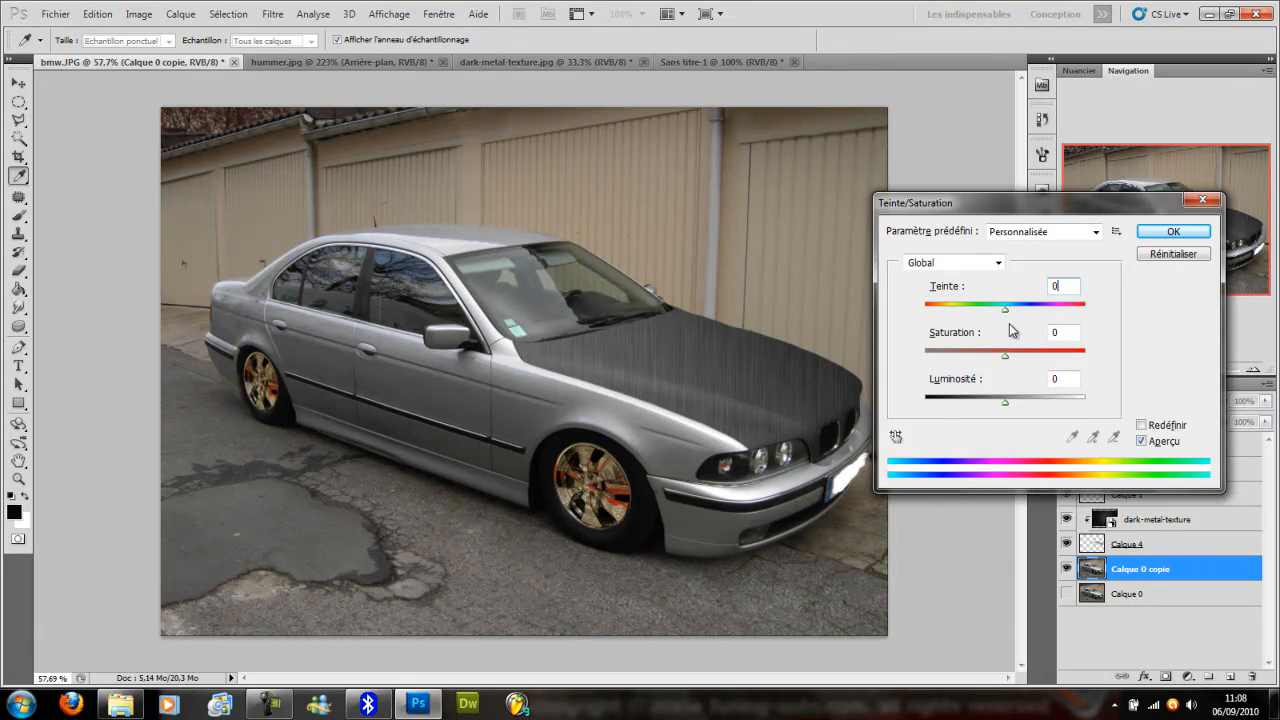
key(alt+3)
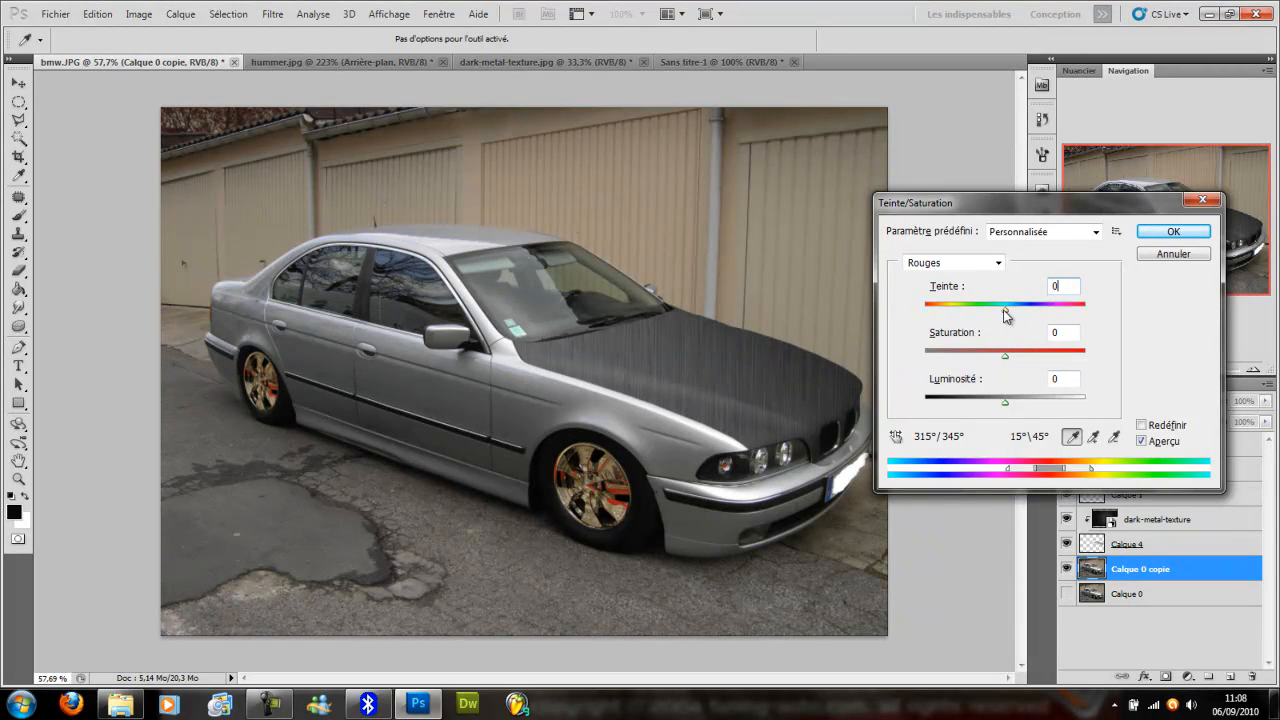
mouse_move(1005, 316)
mouse_down()
mouse_move(994, 316)
mouse_move(1008, 318)
mouse_up()
key(alt+4)
mouse_move(1008, 316)
mouse_down()
mouse_move(974, 310)
mouse_move(1010, 305)
mouse_up()
key(alt)
key(alt+5)
mouse_move(1012, 320)
mouse_down()
mouse_move(972, 331)
mouse_move(1011, 330)
mouse_up()
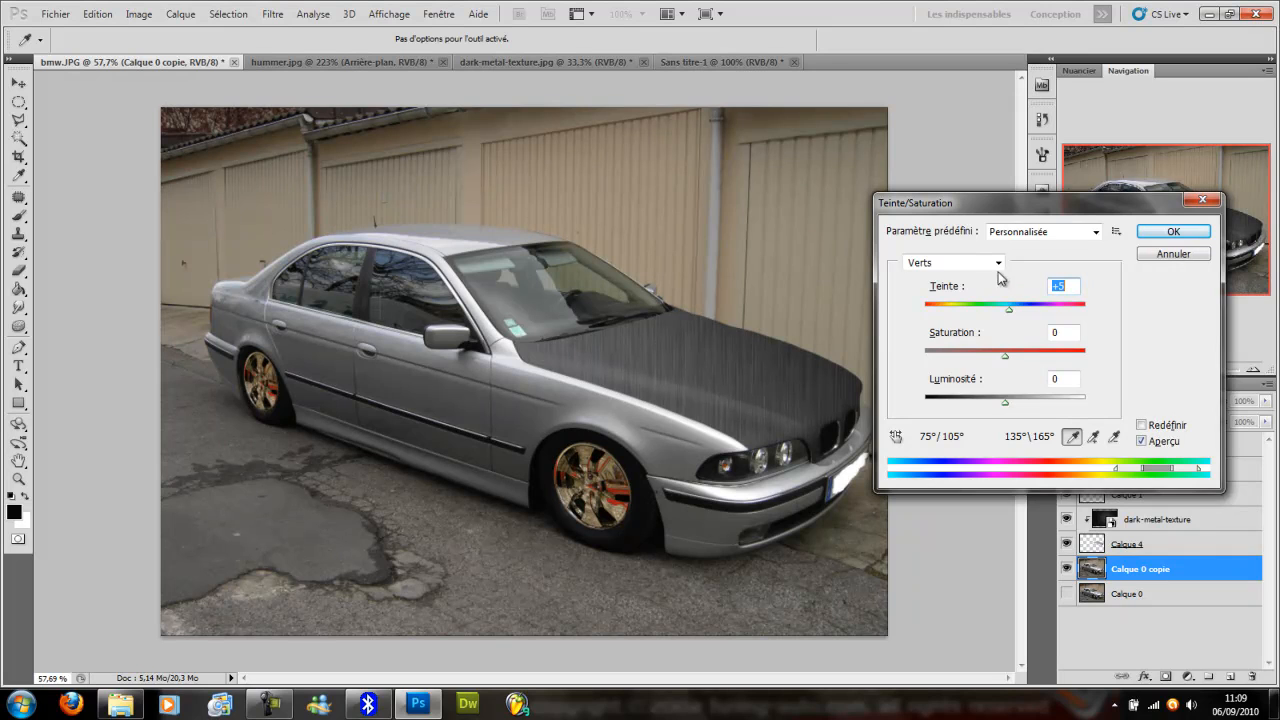
Try Hue/Saturation hue shifts of +20 for Bleus, -1 for Magentas and -13 for Cyans, and discard the adjustment.
click(997, 263)
click(975, 345)
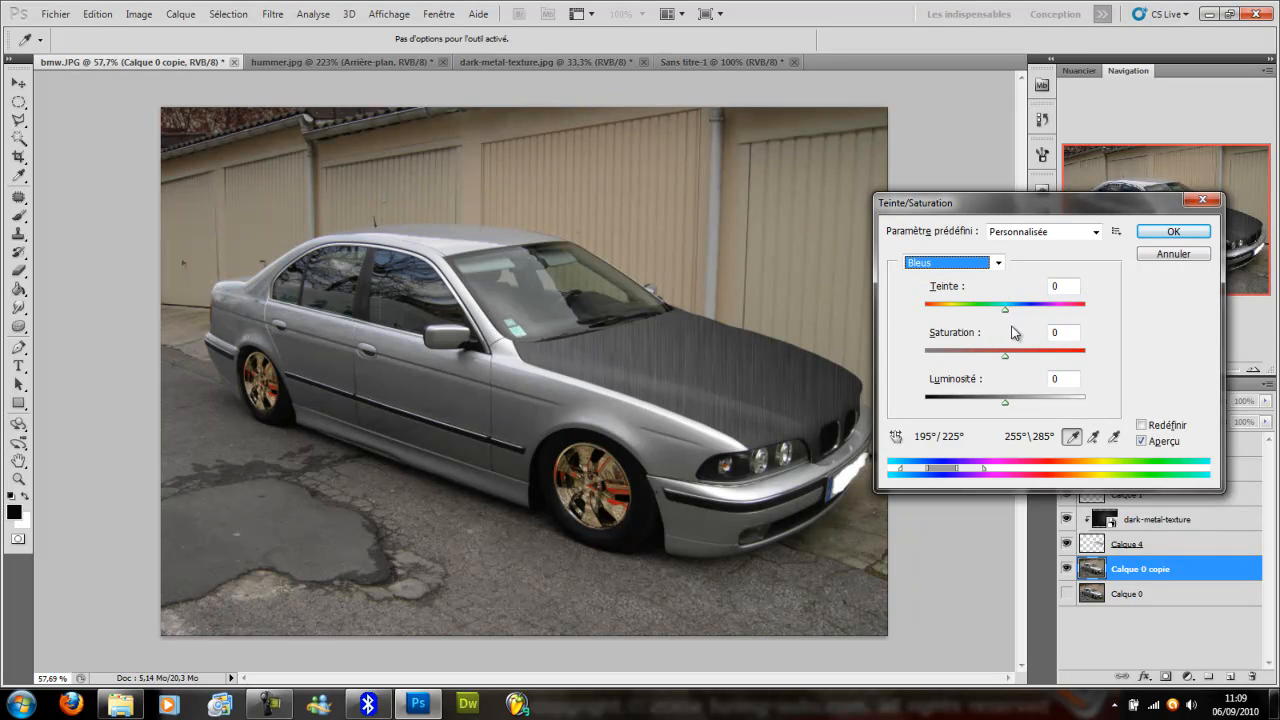
mouse_move(1006, 309)
mouse_down()
mouse_move(986, 314)
mouse_move(1038, 310)
mouse_move(1021, 310)
mouse_up()
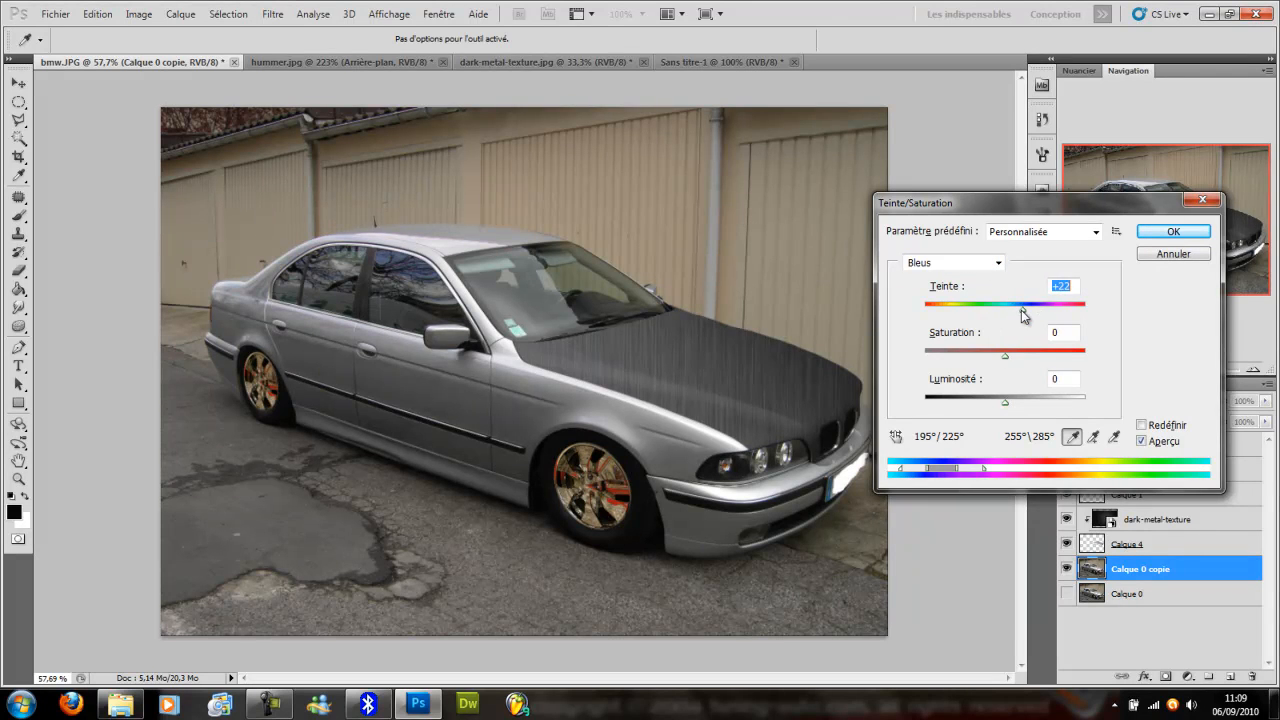
click(997, 263)
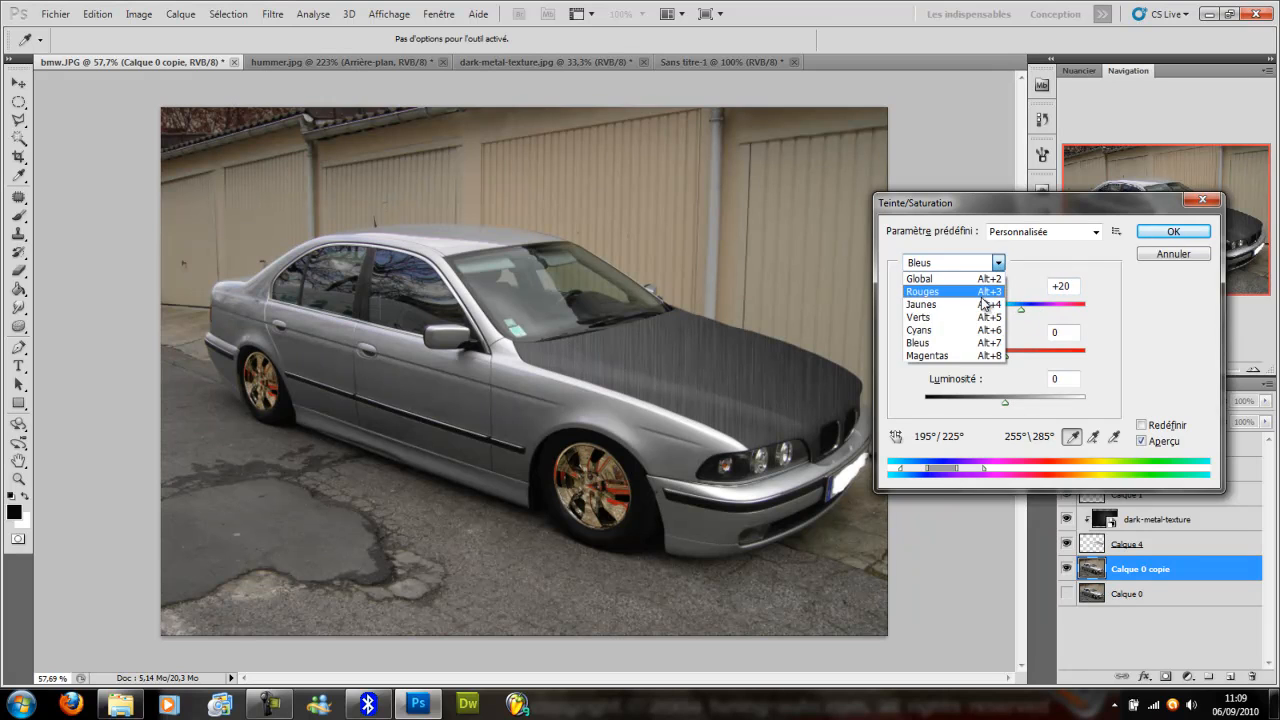
click(985, 355)
mouse_move(1006, 310)
mouse_down()
mouse_move(971, 312)
mouse_move(1006, 318)
mouse_up()
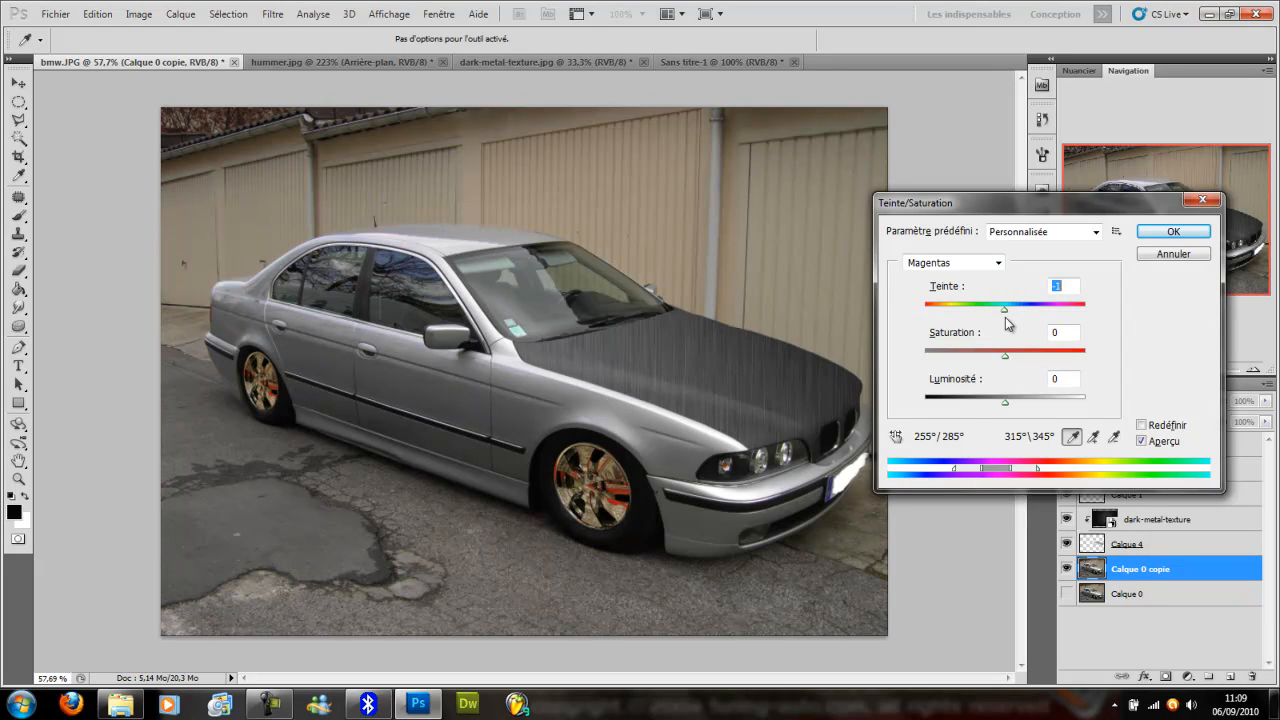
click(997, 263)
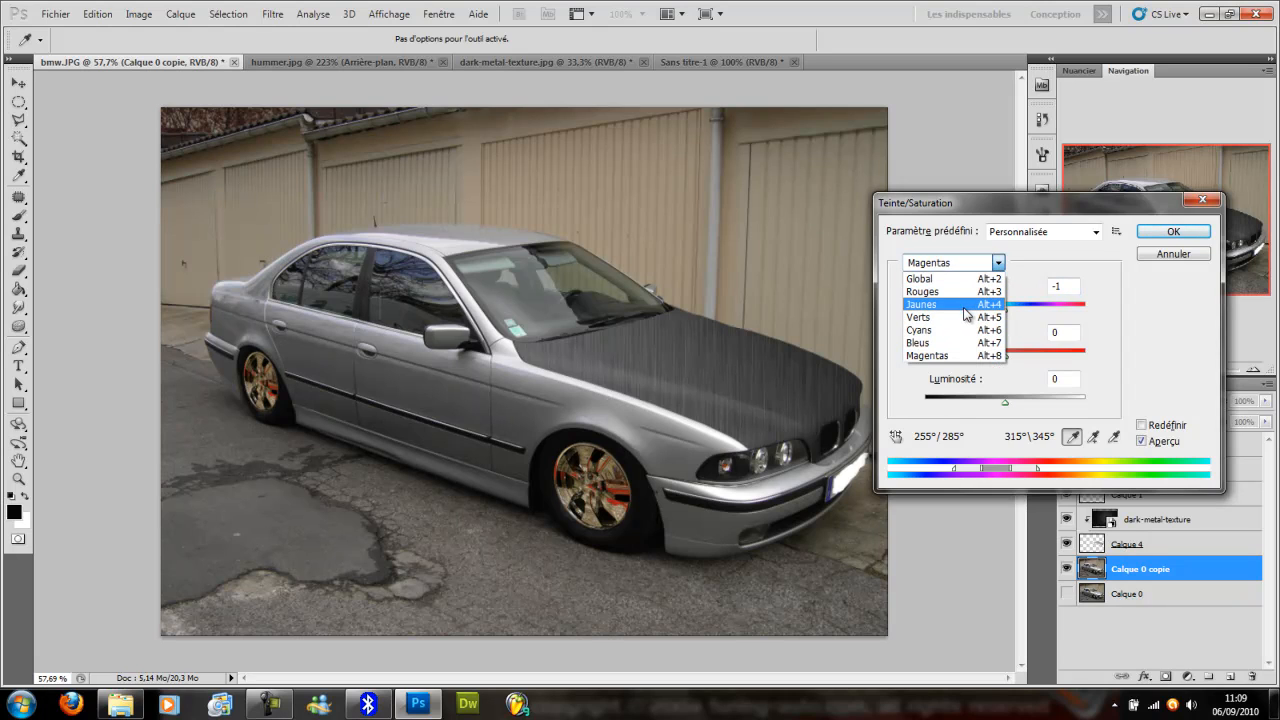
click(968, 330)
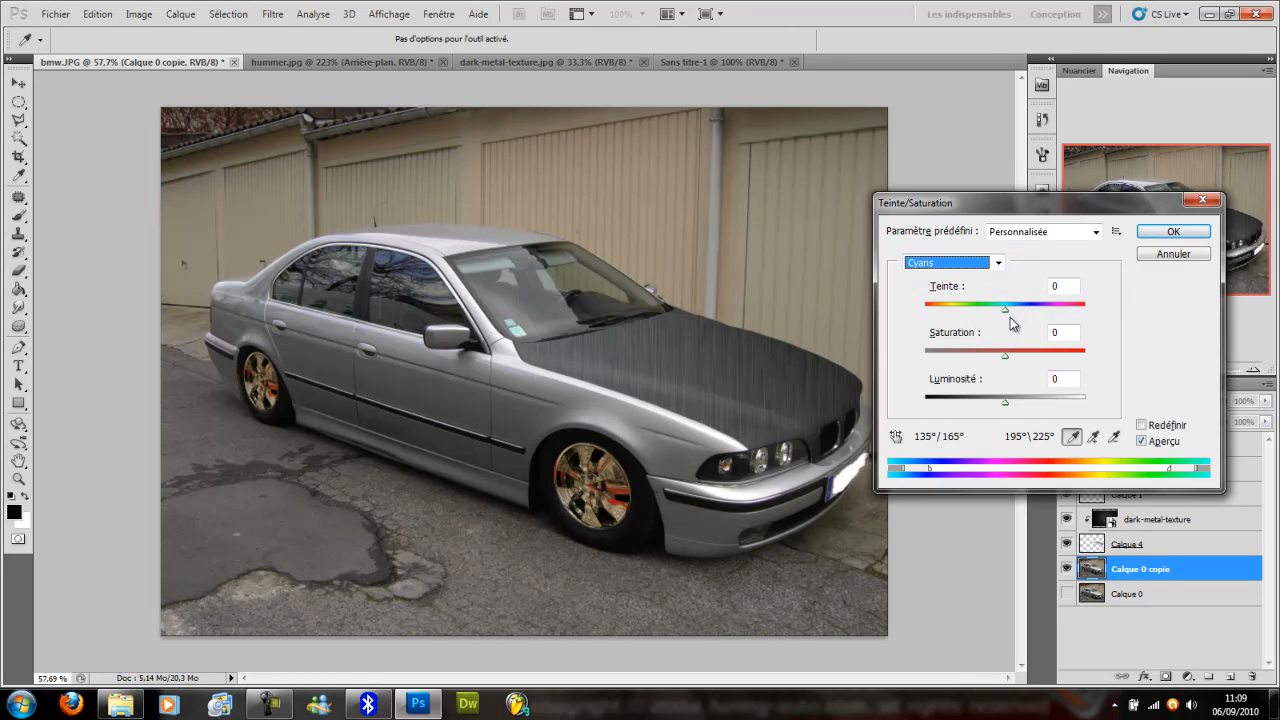
drag(1007, 318, 987, 344)
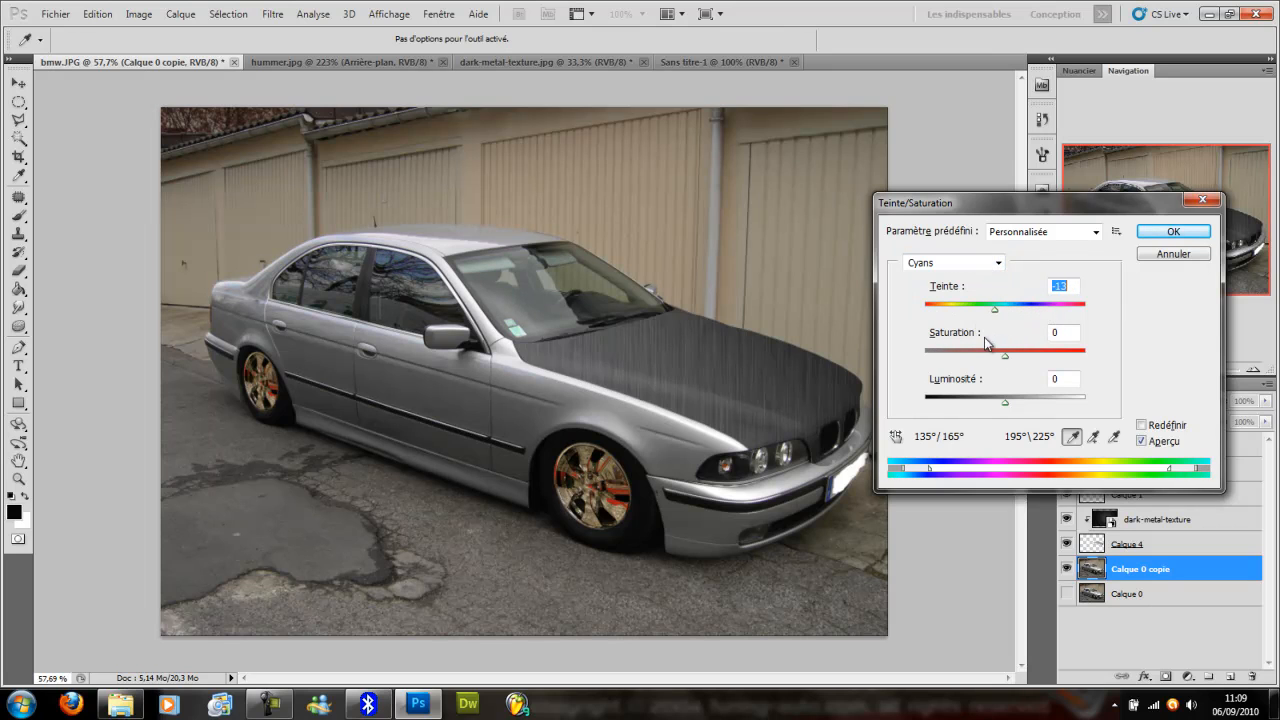
click(1156, 259)
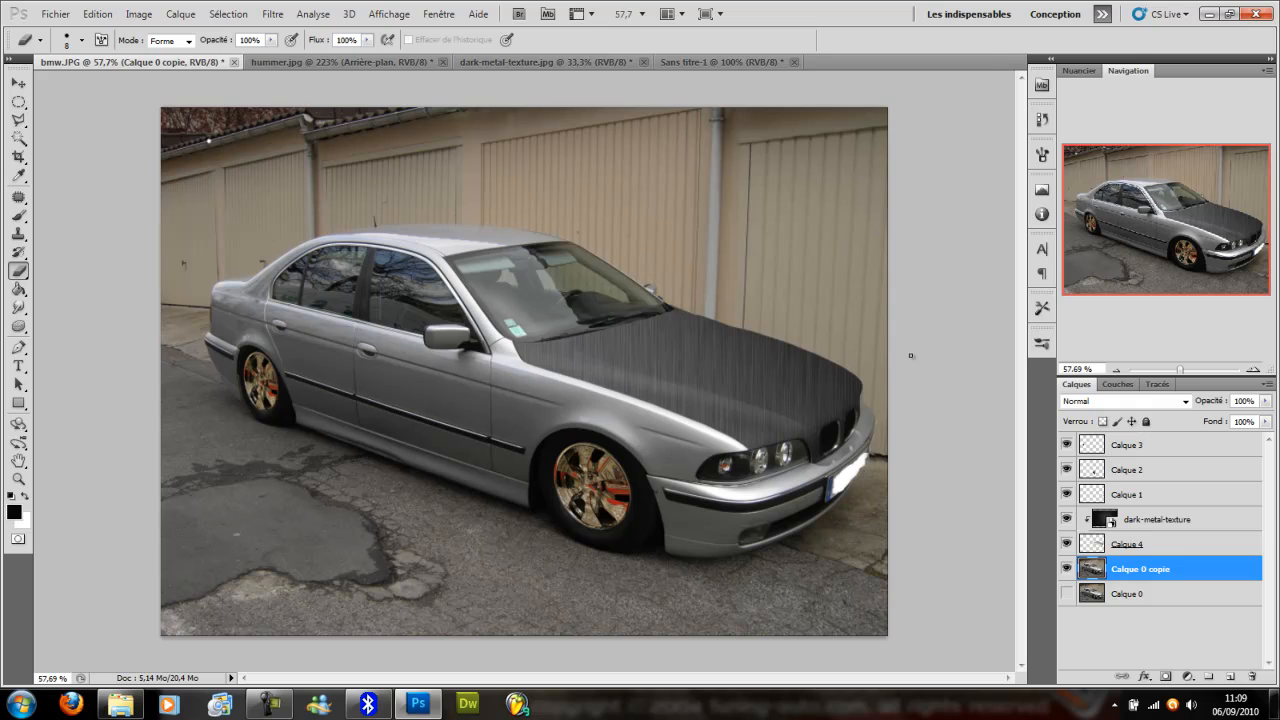
drag(1181, 372, 1207, 366)
drag(1170, 224, 1130, 197)
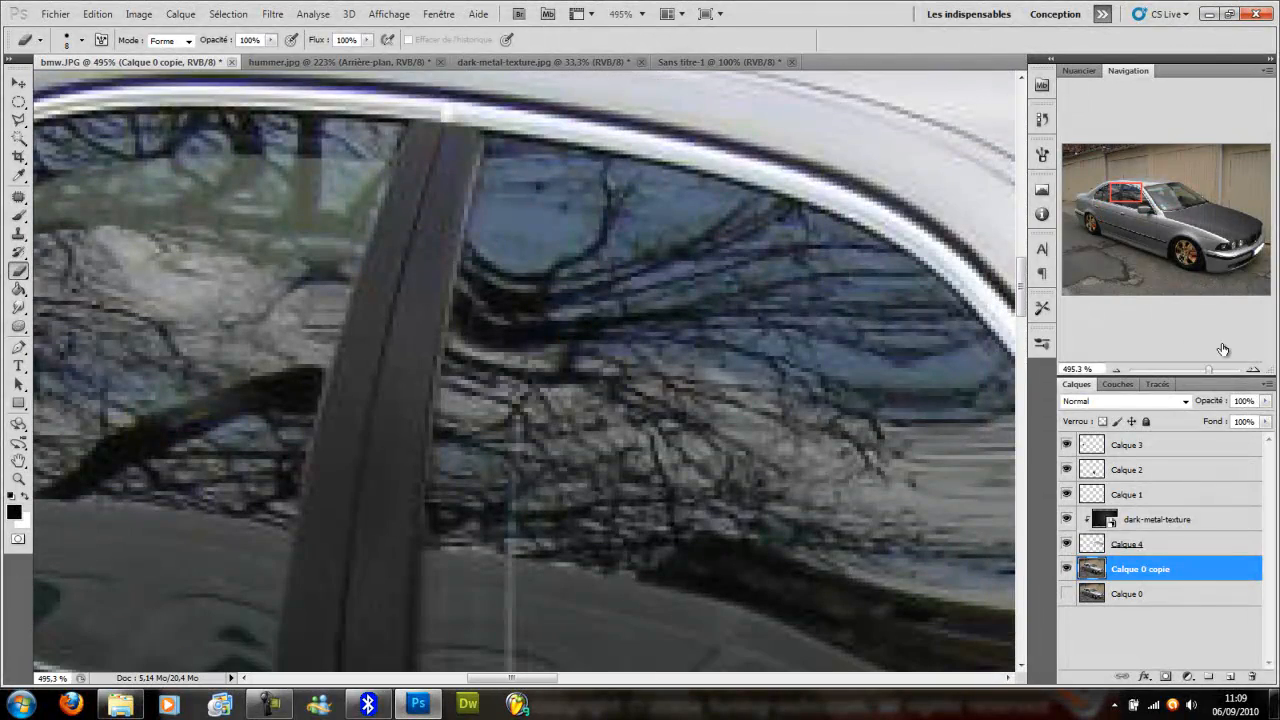
drag(1210, 369, 1203, 370)
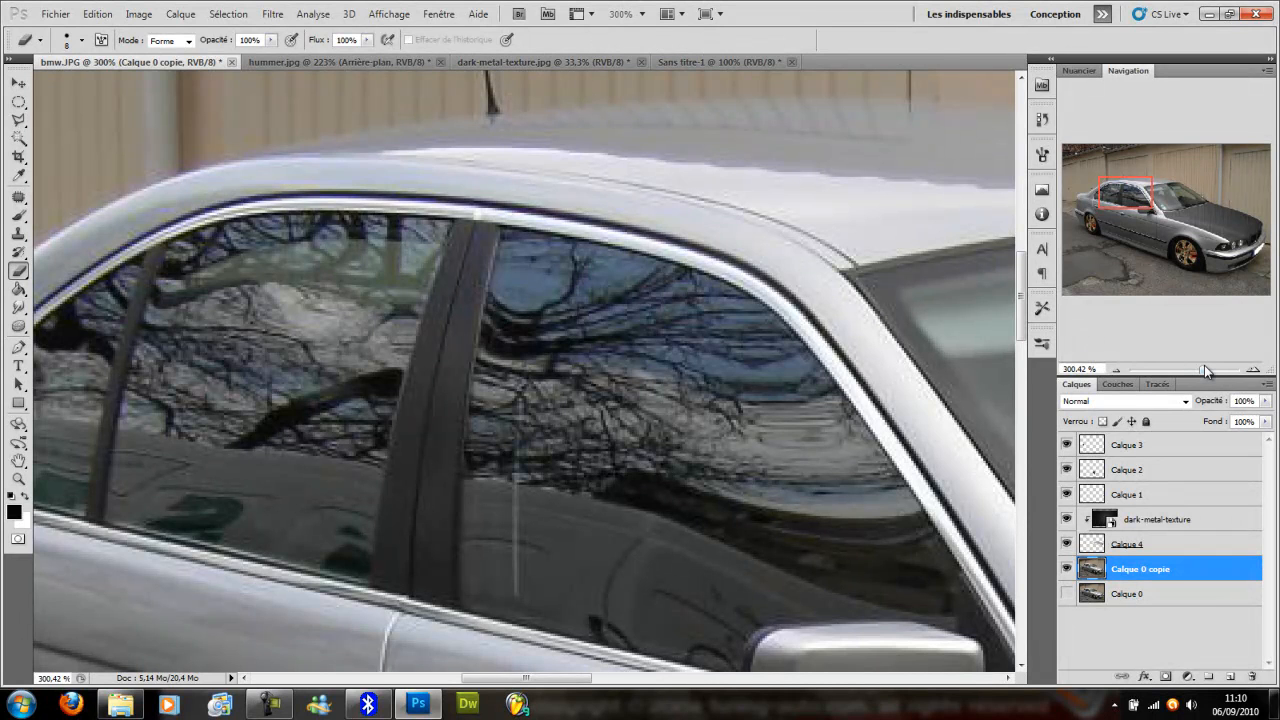
drag(1203, 369, 1182, 371)
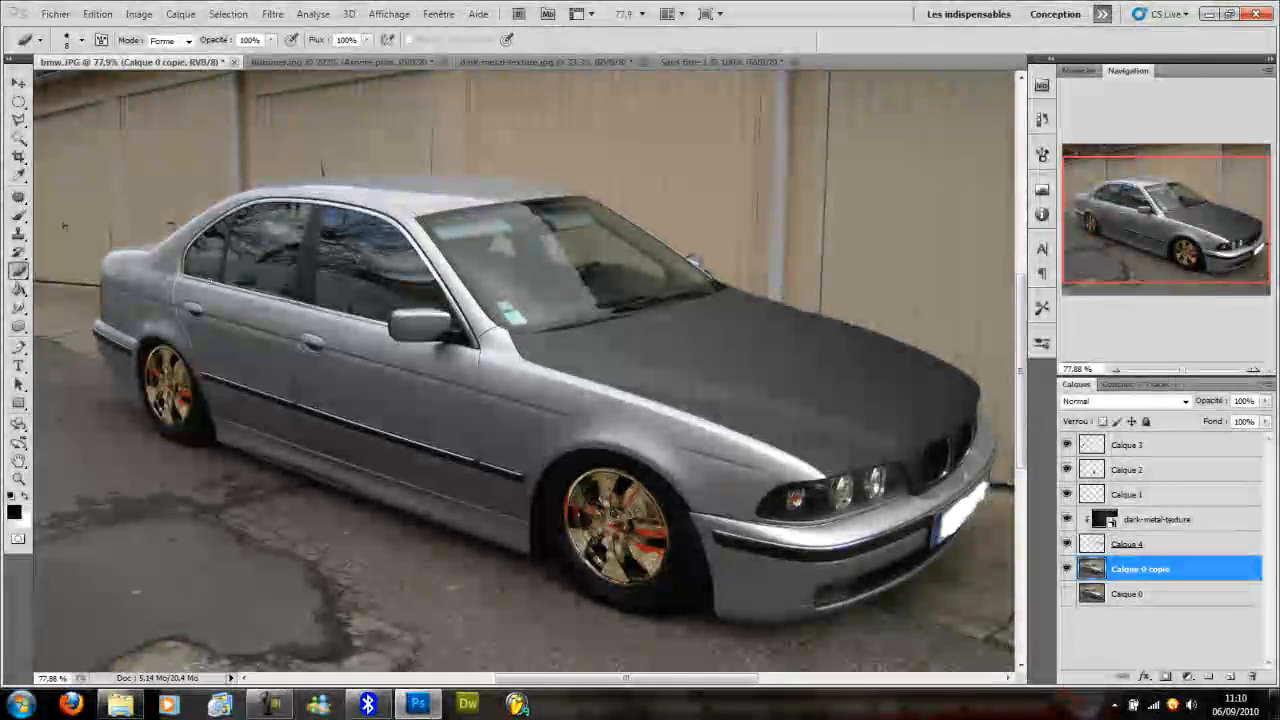
click(268, 706)
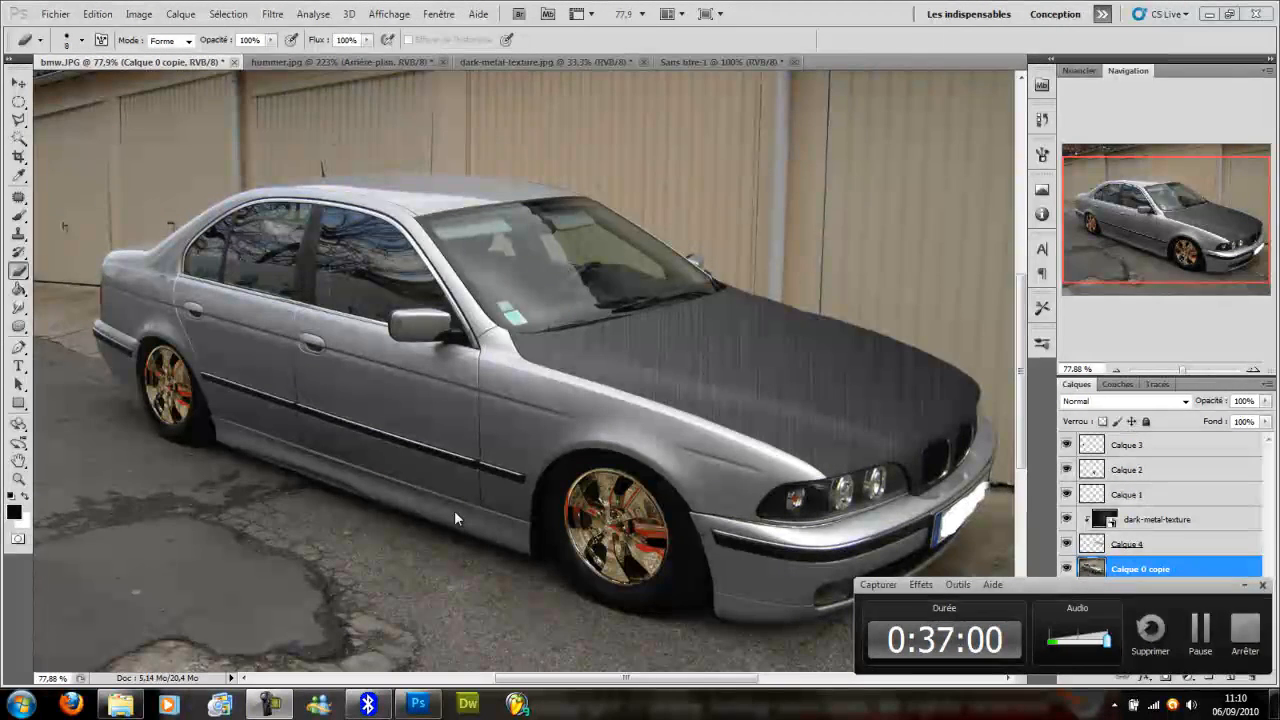
Select the metallic side bands of all three lamps in the front headlight with the Polygonal Lasso.
drag(1181, 369, 1196, 369)
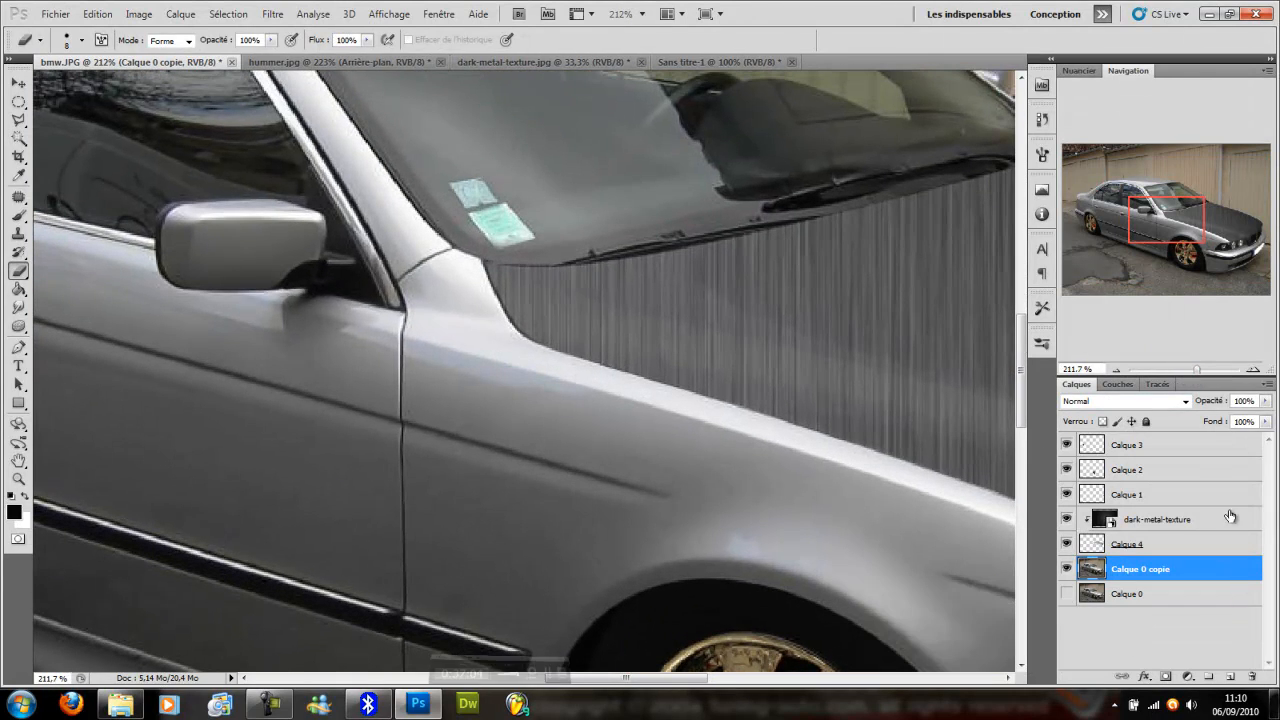
drag(1172, 243, 1225, 268)
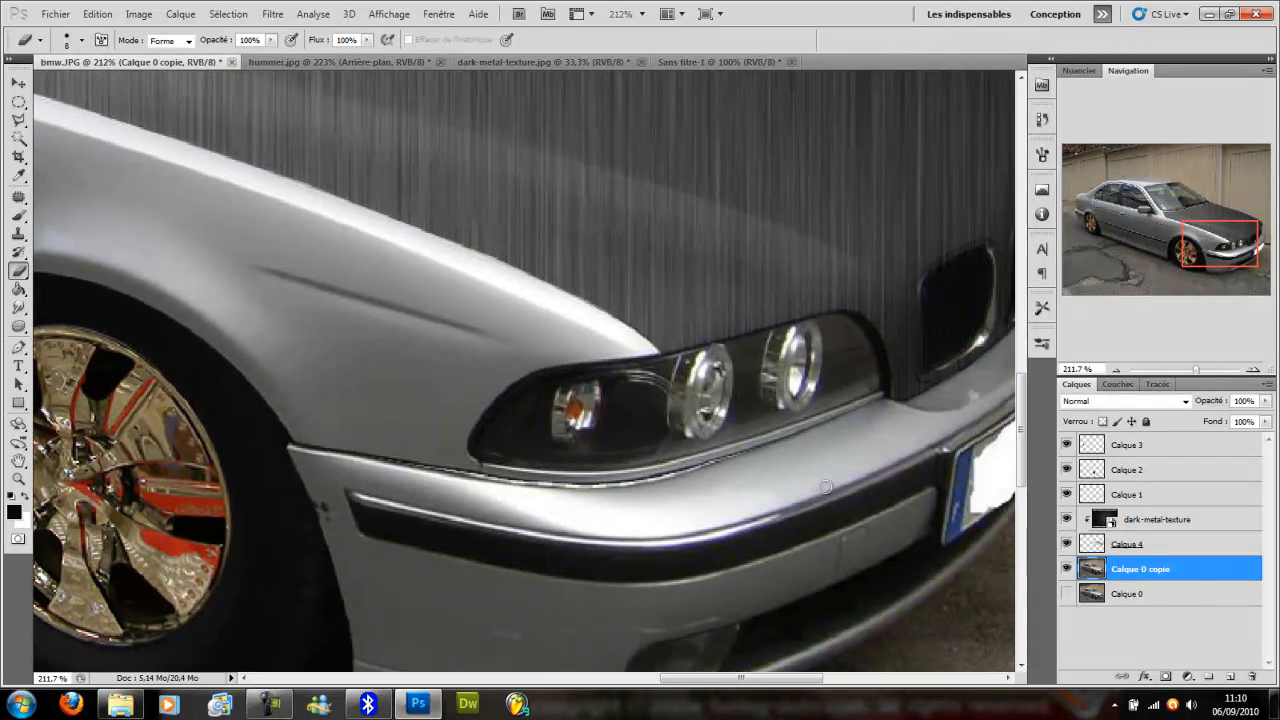
click(380, 708)
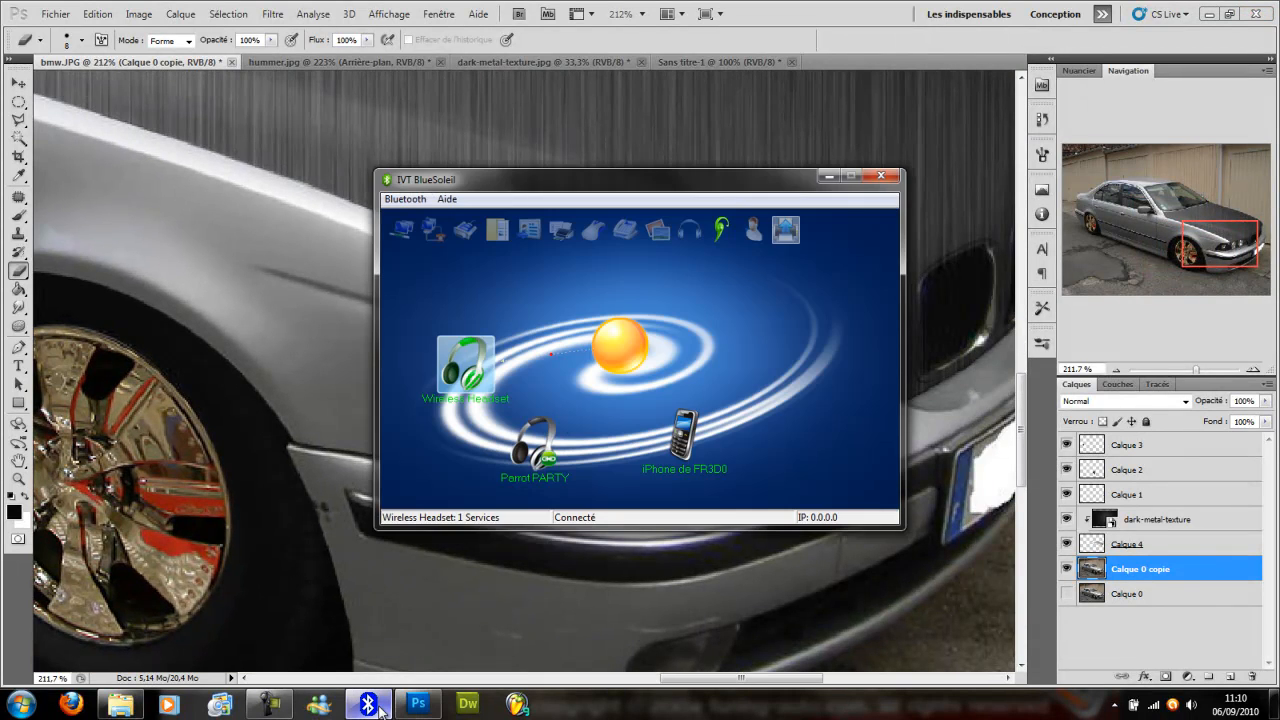
click(380, 708)
drag(1250, 246, 1262, 244)
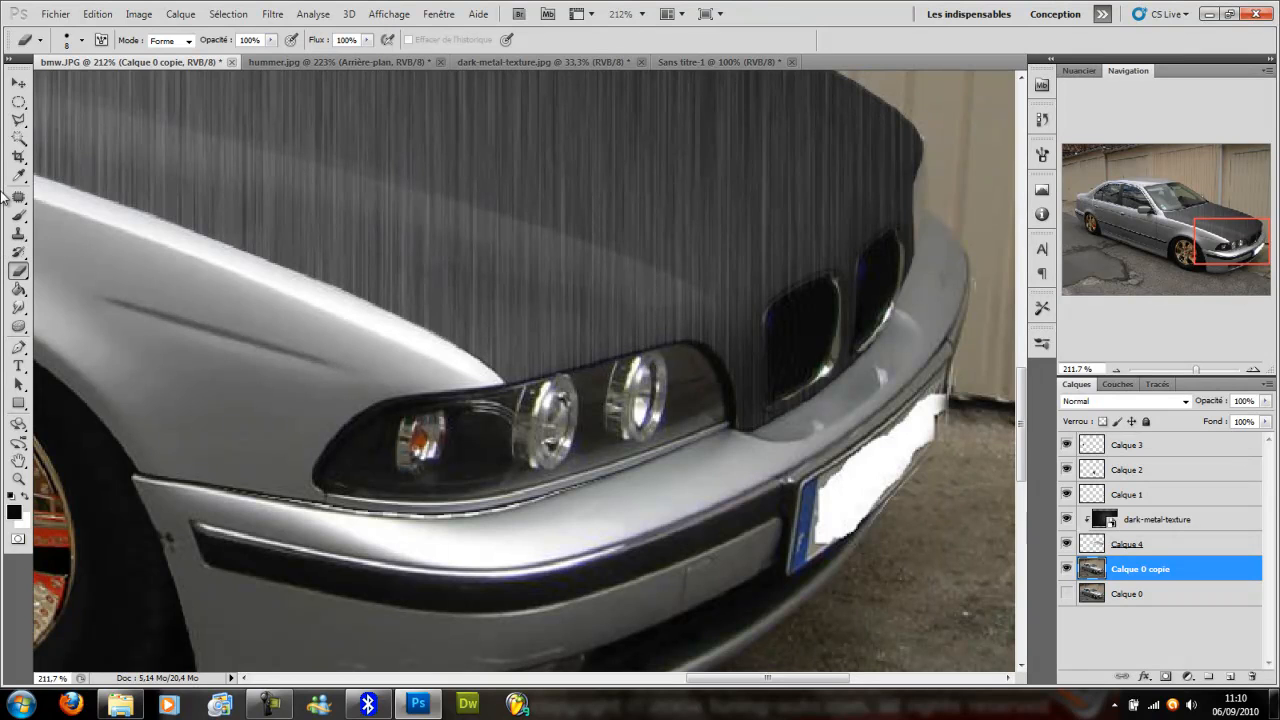
click(19, 120)
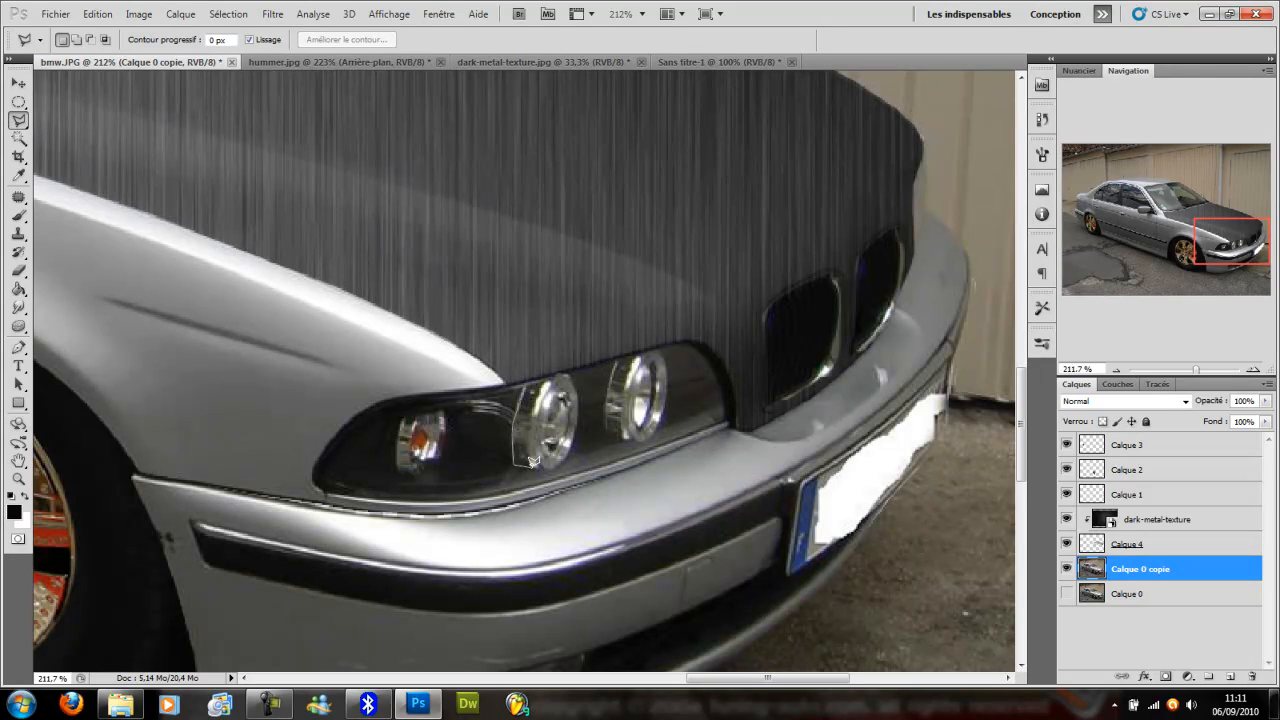
click(528, 380)
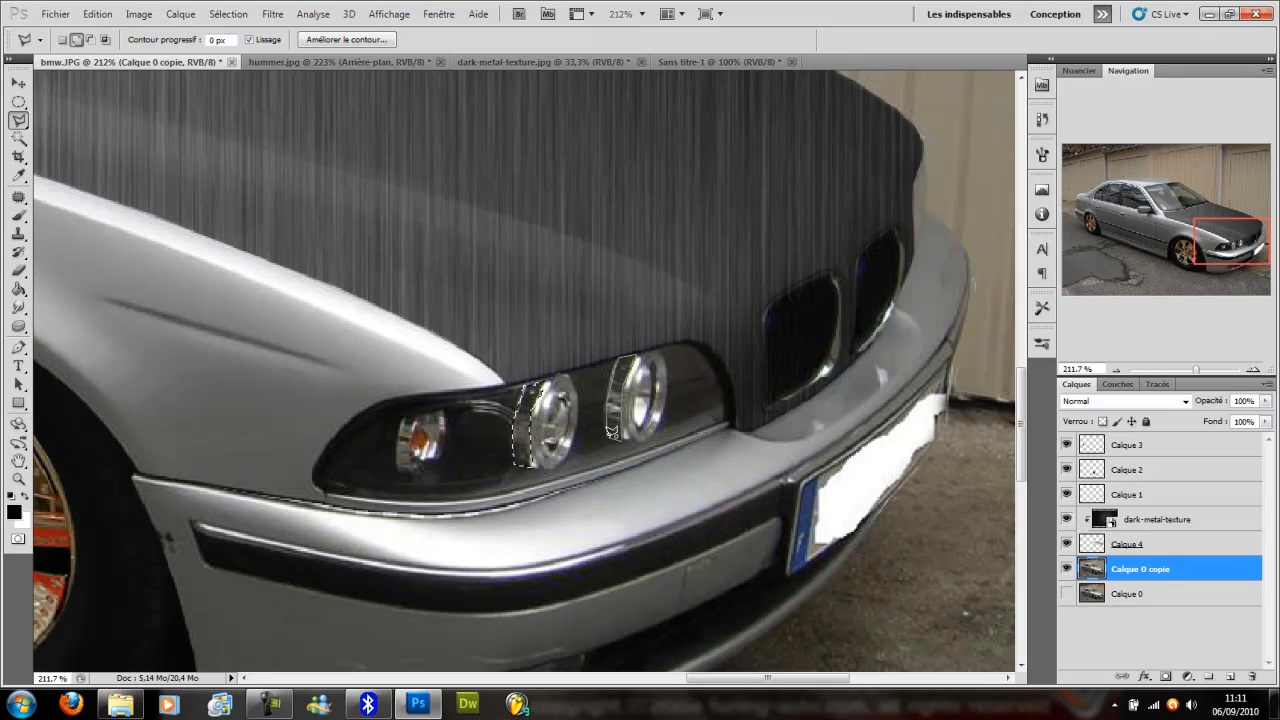
click(612, 436)
double_click(614, 432)
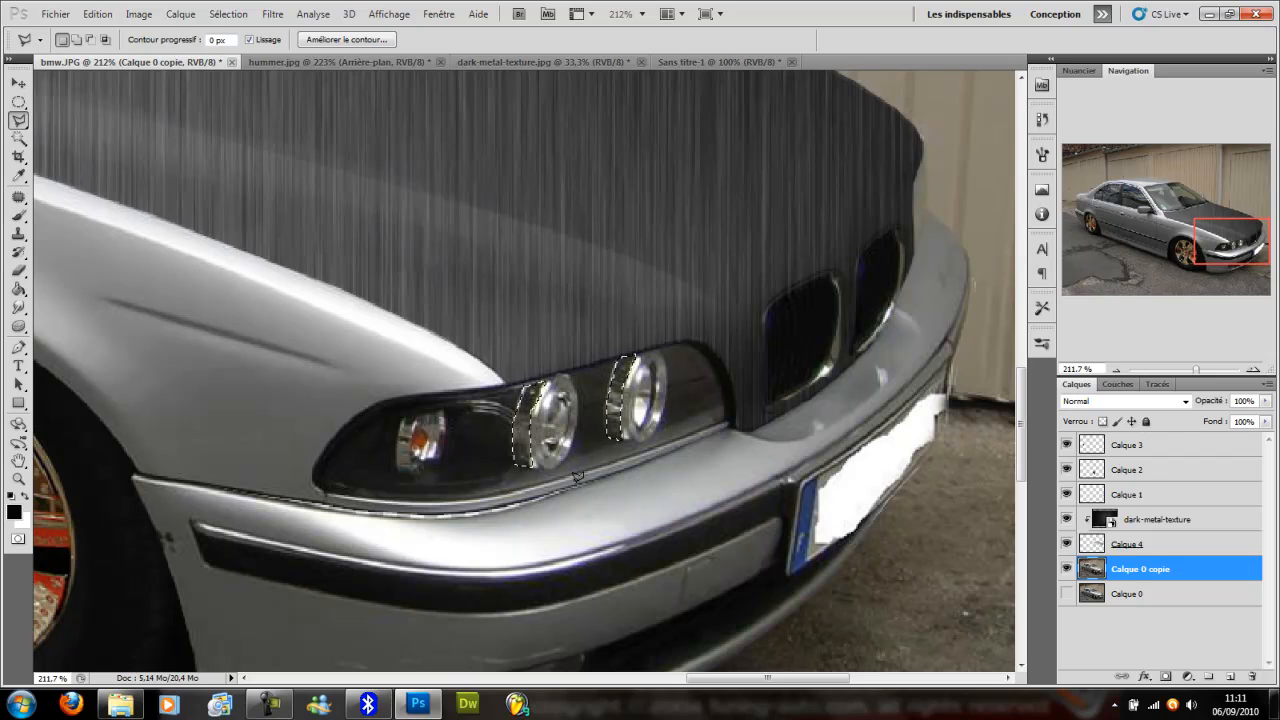
key(shift)
click(402, 452)
Colorize the selected headlight bands with hue 180, saturation 28 and lightness -30, and clear the selection.
key(ctrl+u)
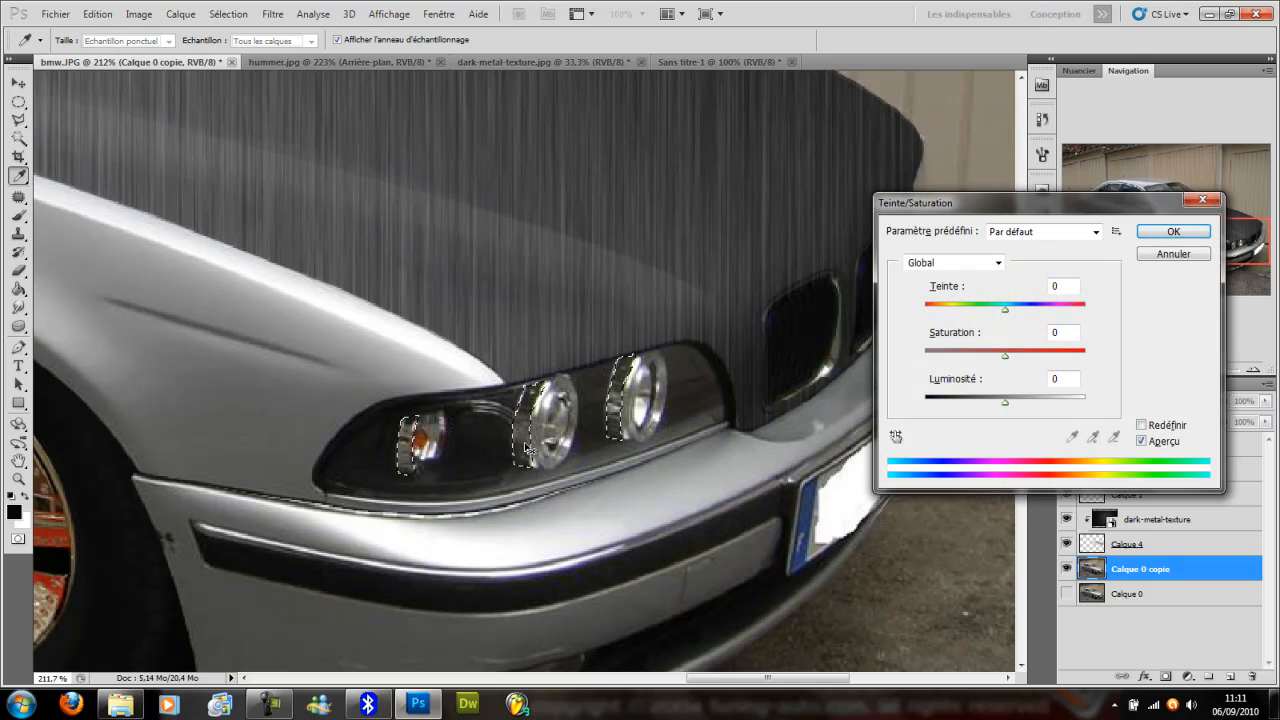
click(1141, 425)
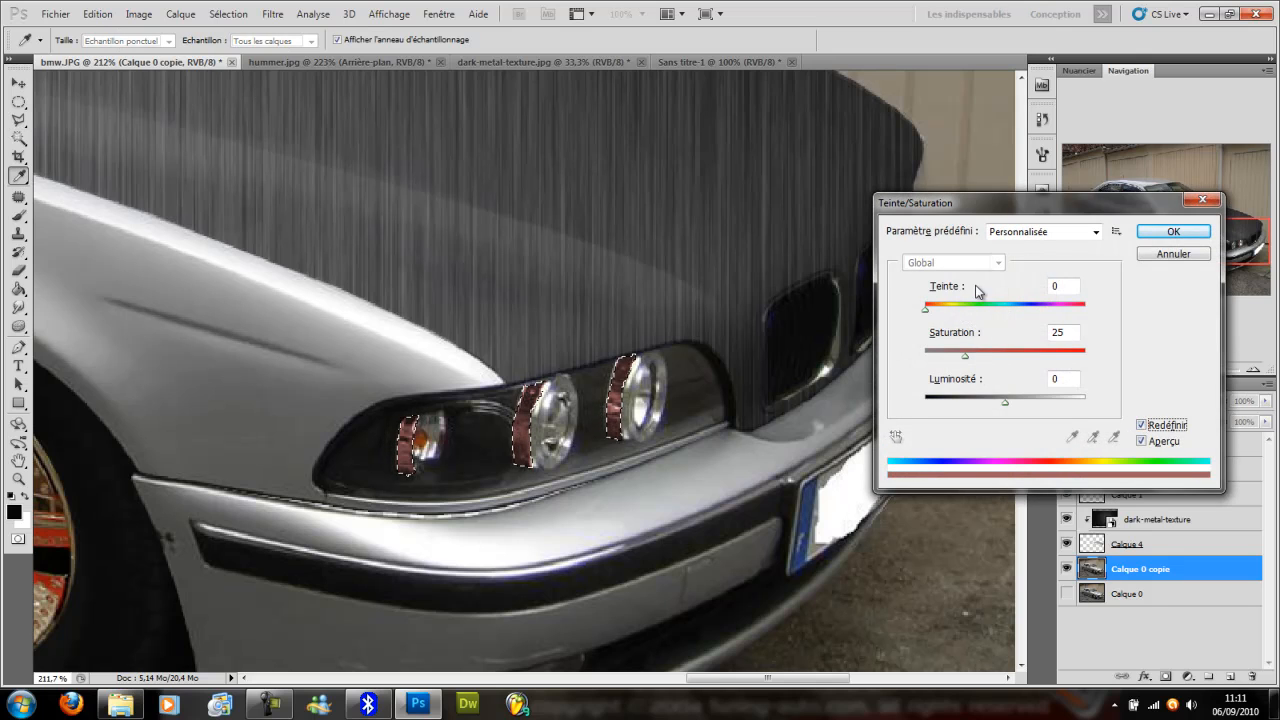
drag(927, 310, 1006, 314)
drag(966, 361, 981, 405)
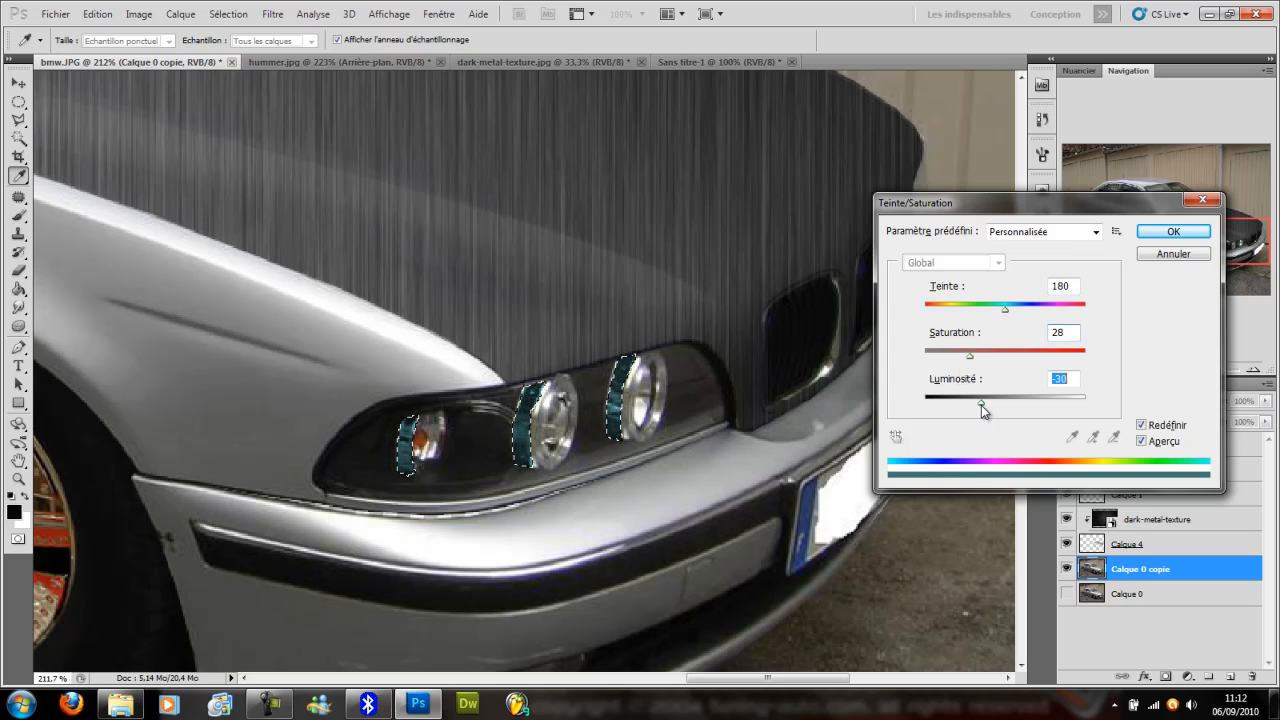
click(1160, 232)
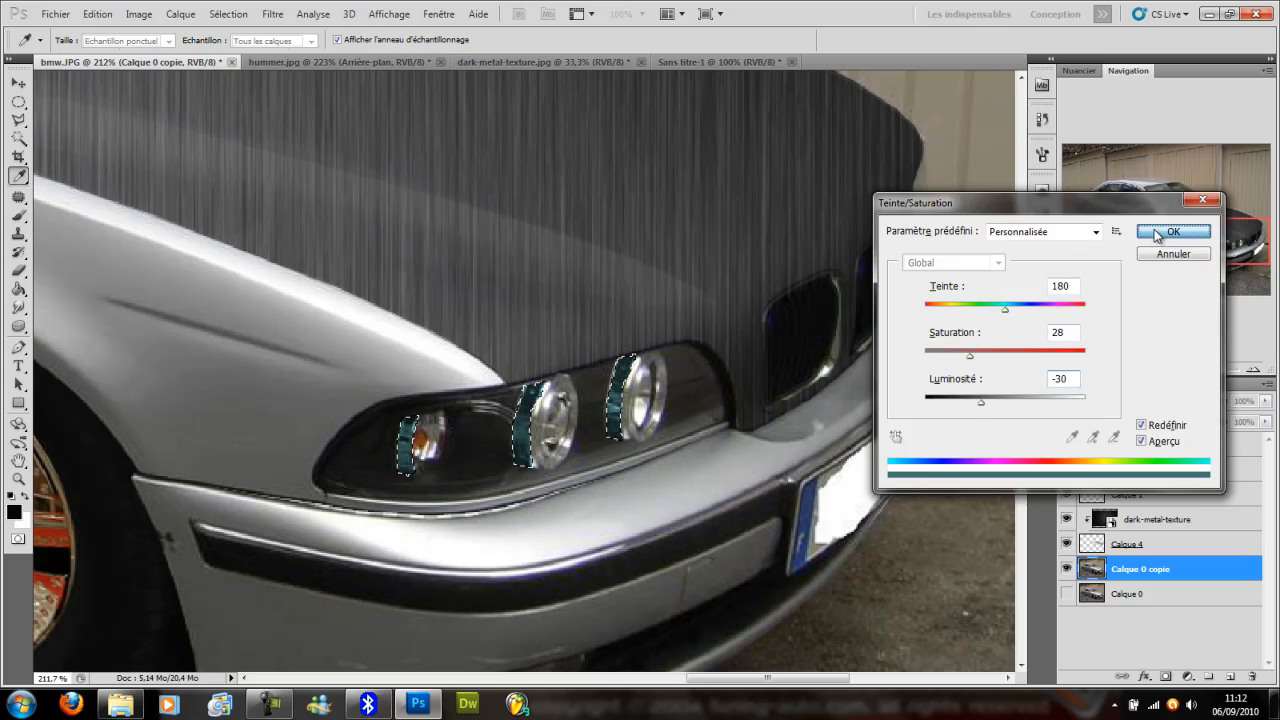
key(ctrl+d)
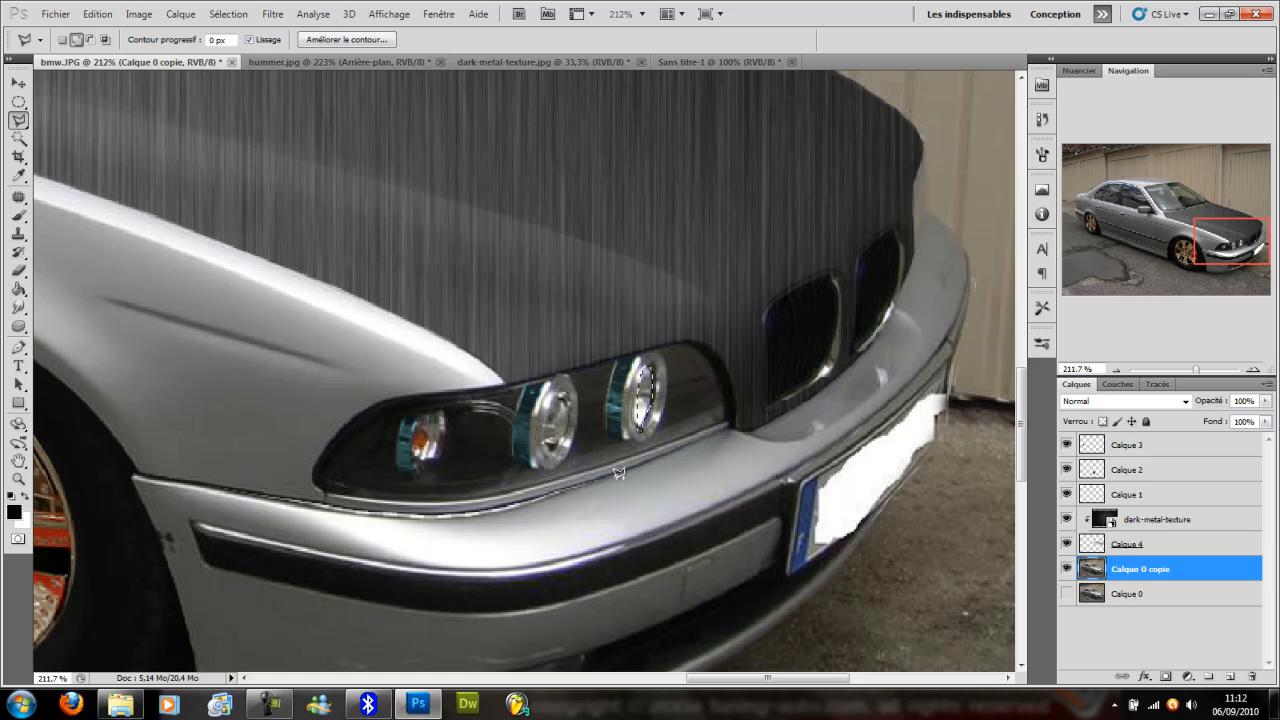
Select the inner lenses of the two large round headlamps and colorize them with hue 0 at a reduced saturation.
click(566, 432)
key(ctrl+u)
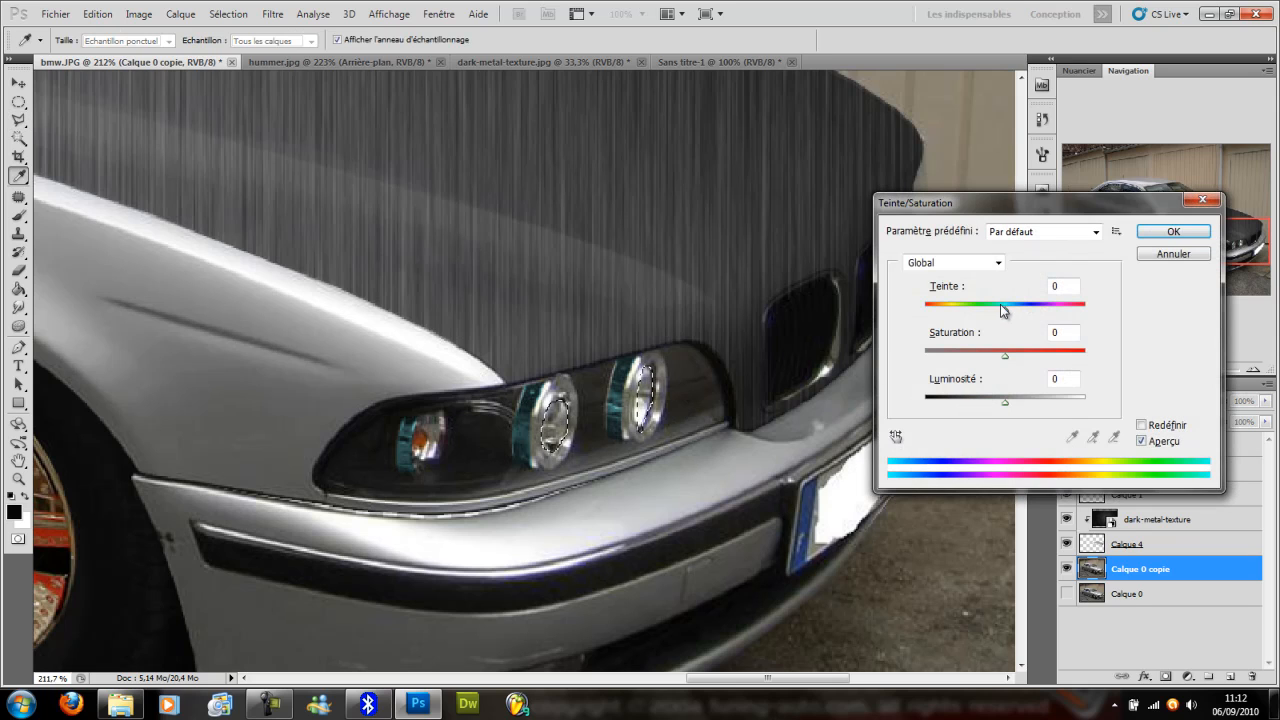
click(1141, 425)
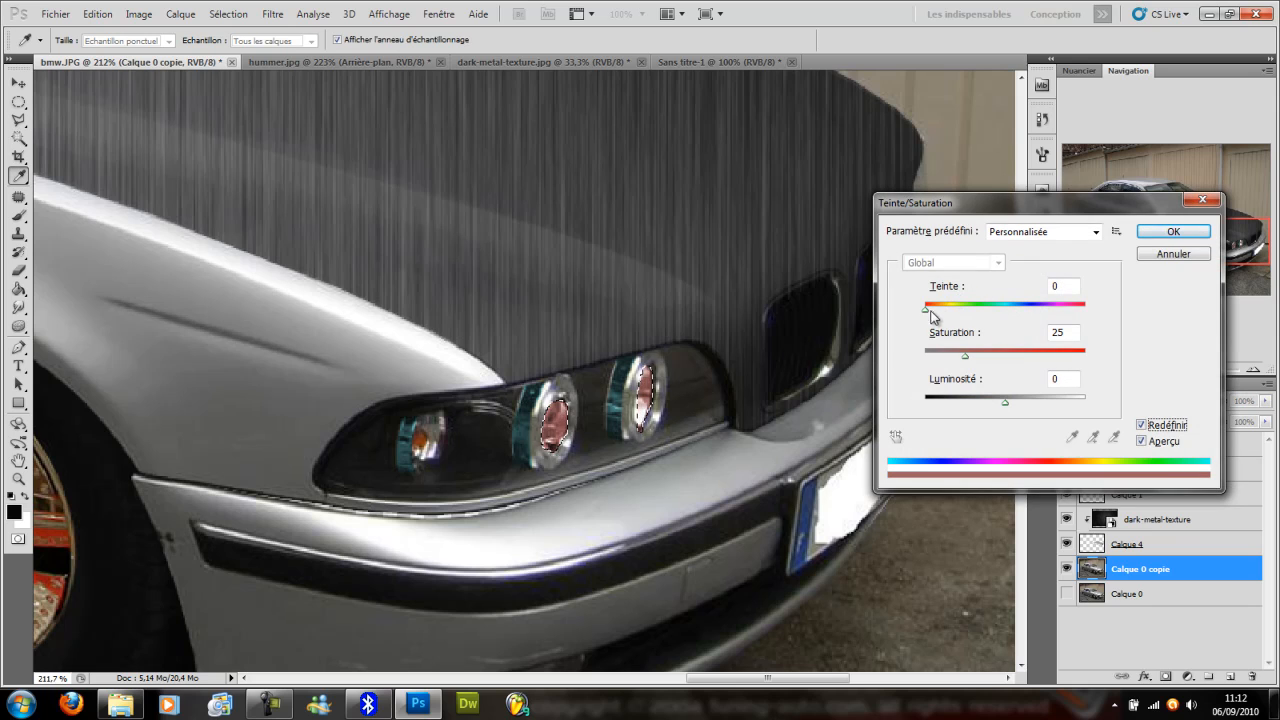
drag(964, 360, 956, 356)
click(1160, 231)
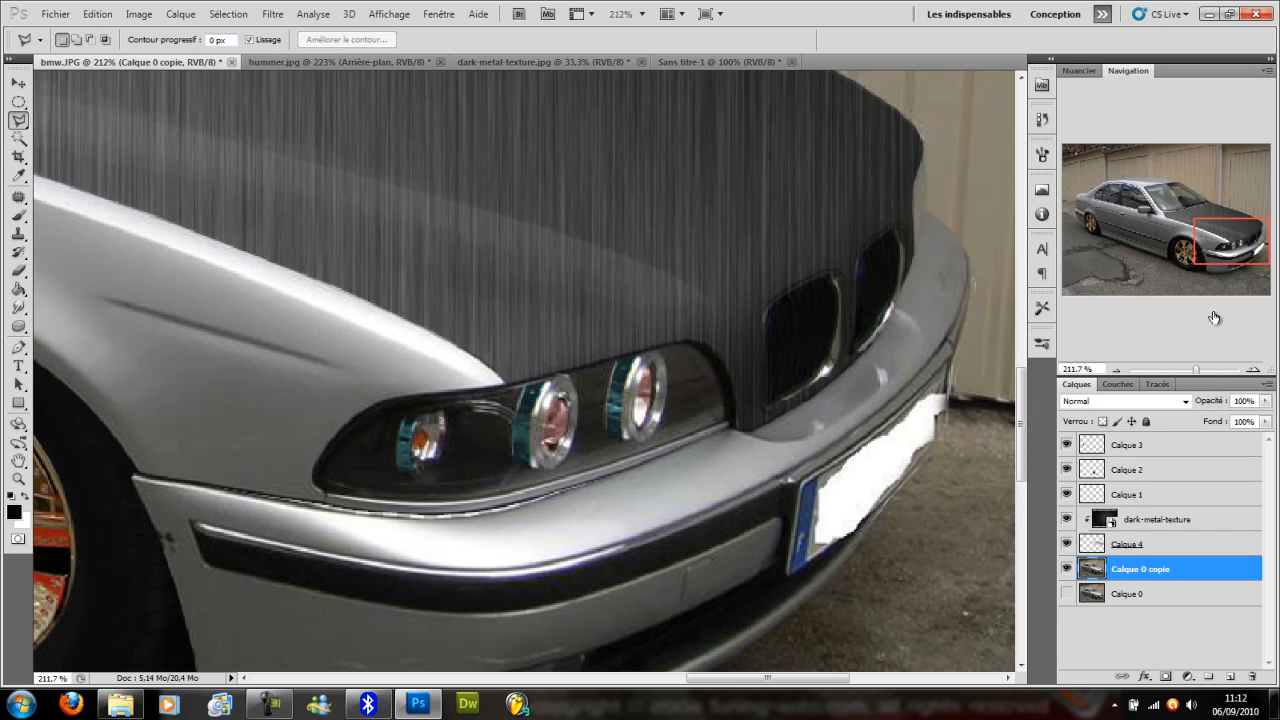
View the whole car photo in full-screen mode.
drag(1197, 370, 1181, 386)
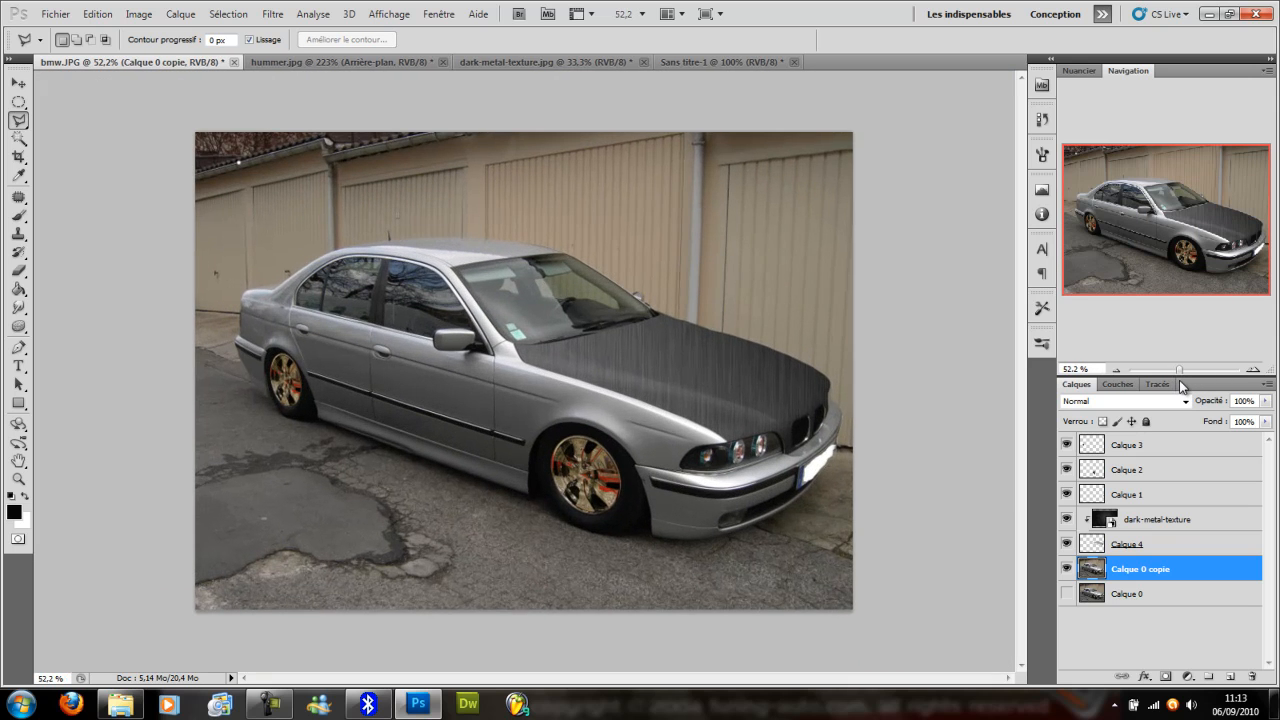
key(f)
key(f)
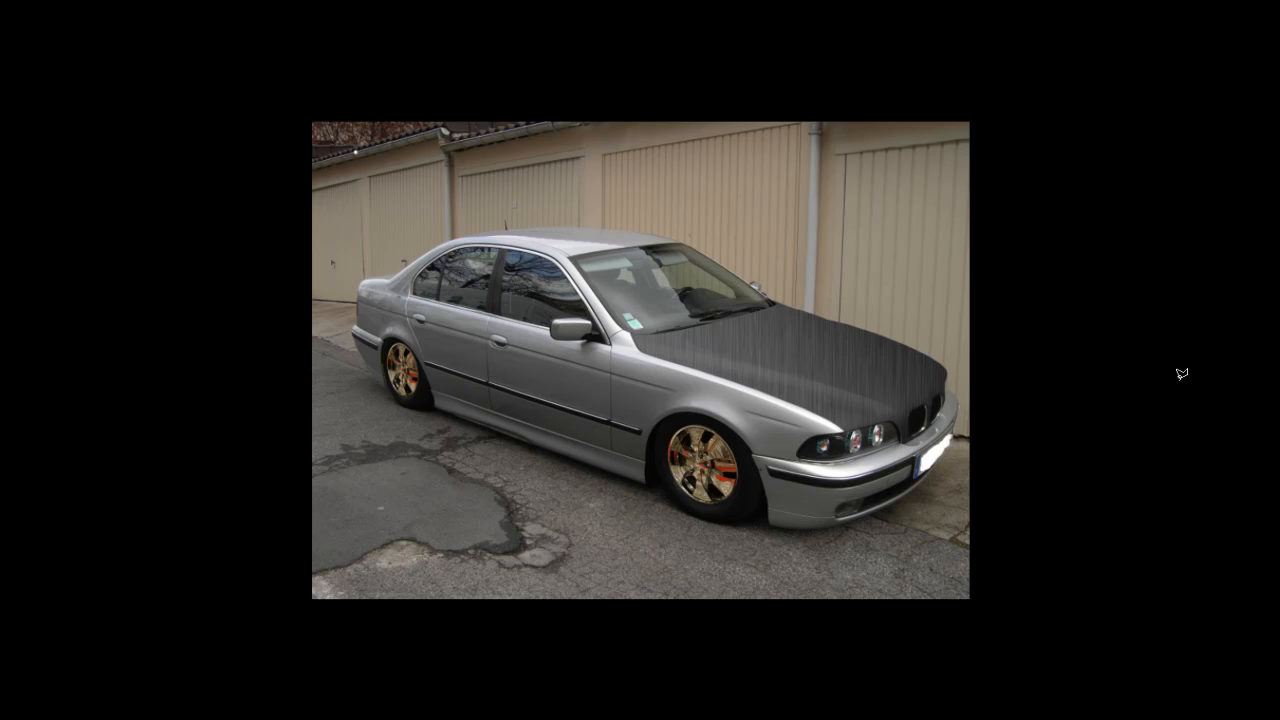
Rotate the dark-metal-texture layer to about -65° and shift it over the hood so its grain follows the hood's length.
key(f)
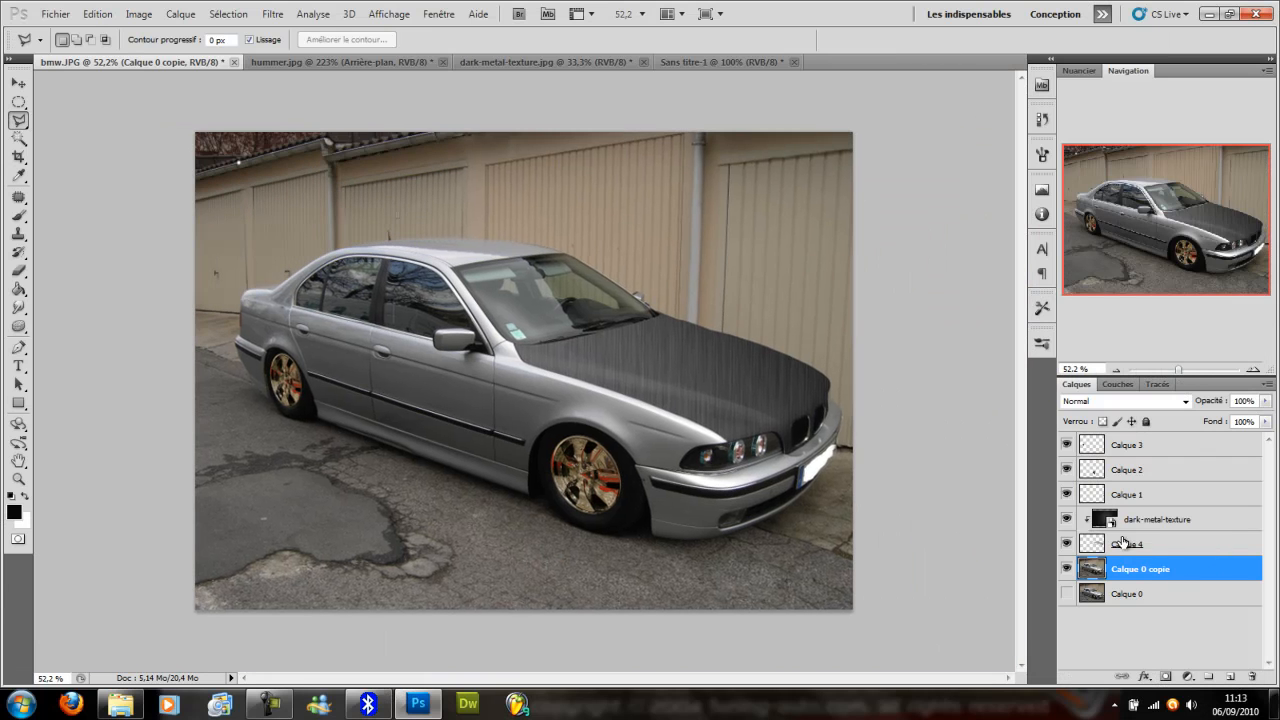
click(1112, 518)
key(ctrl+t)
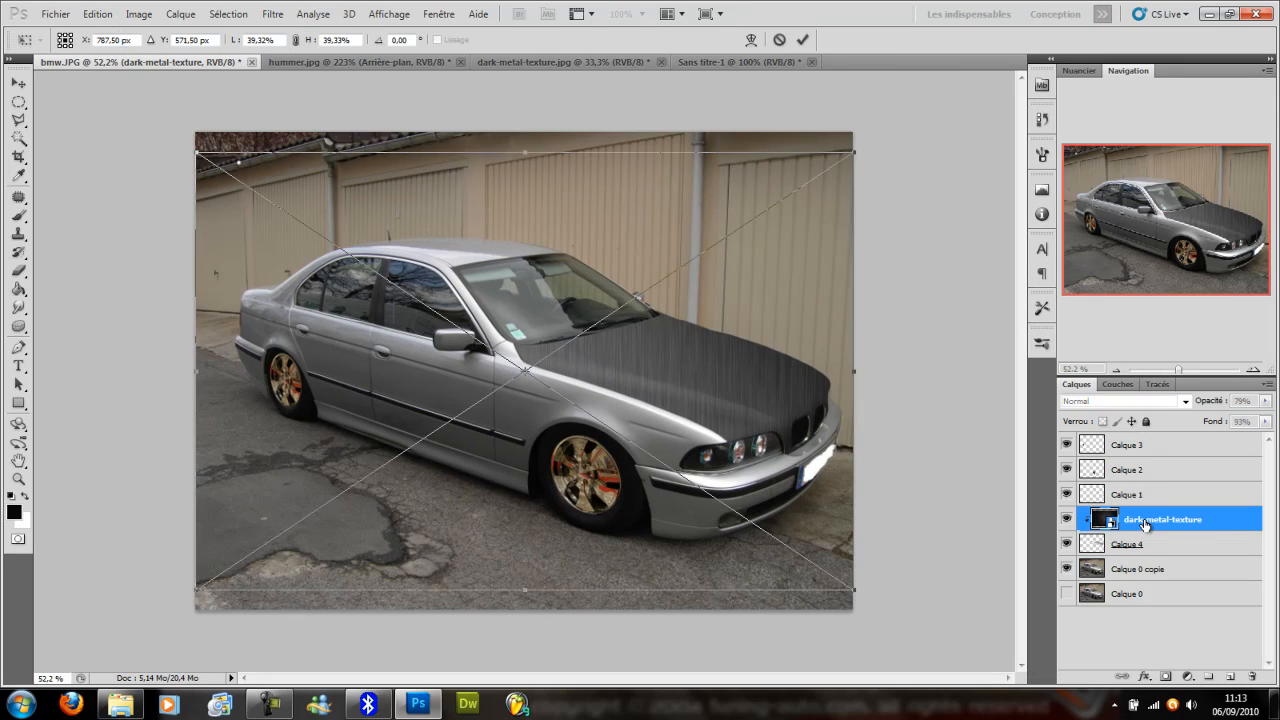
drag(877, 134, 528, 105)
drag(620, 302, 717, 339)
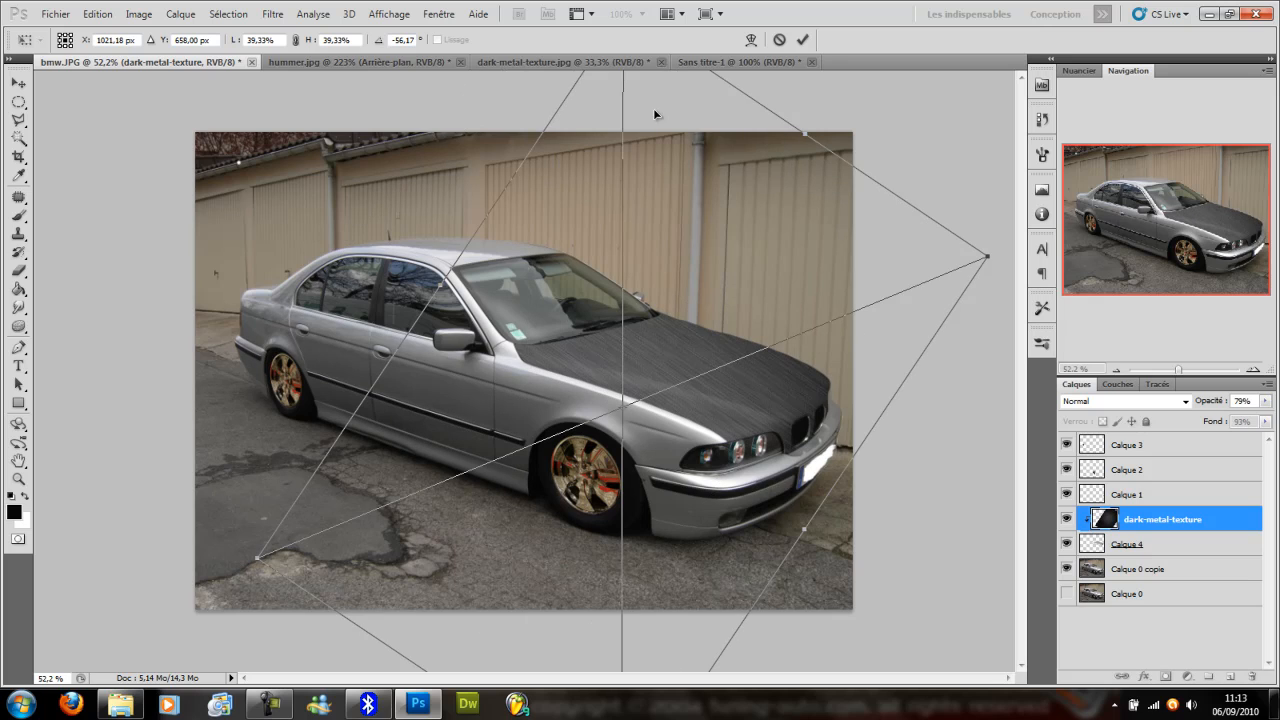
drag(1002, 250, 955, 207)
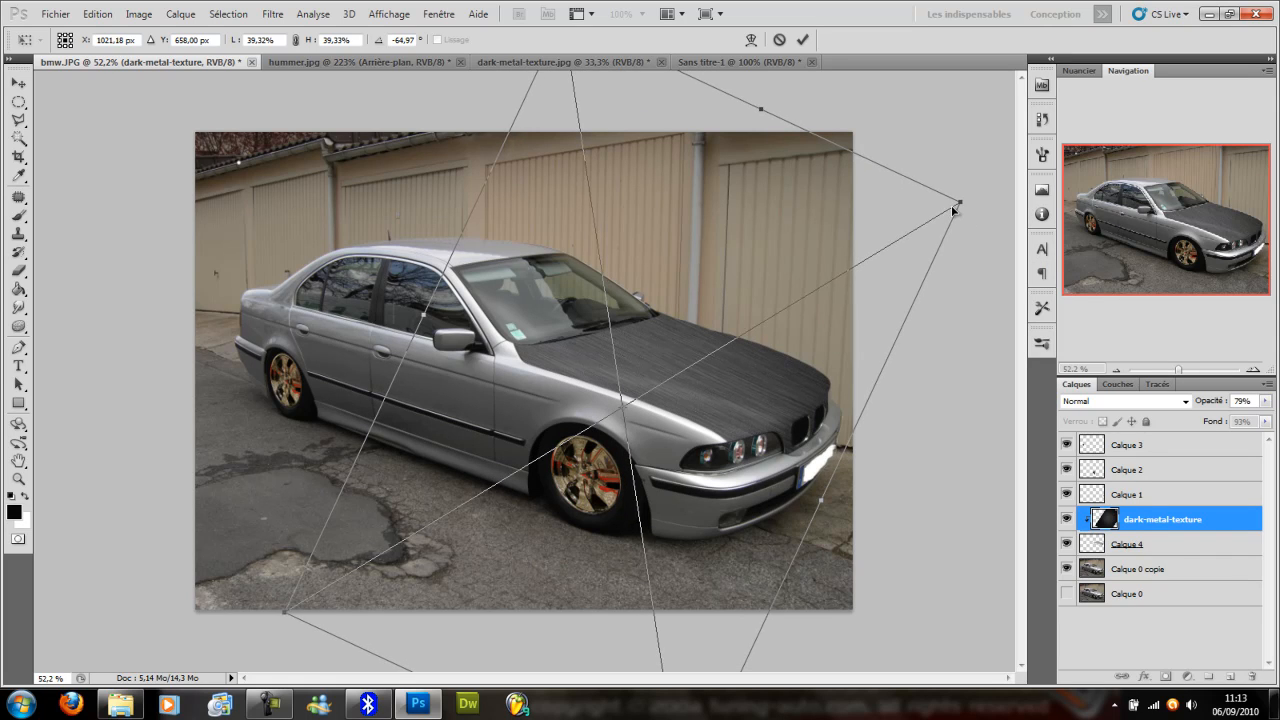
key(Return)
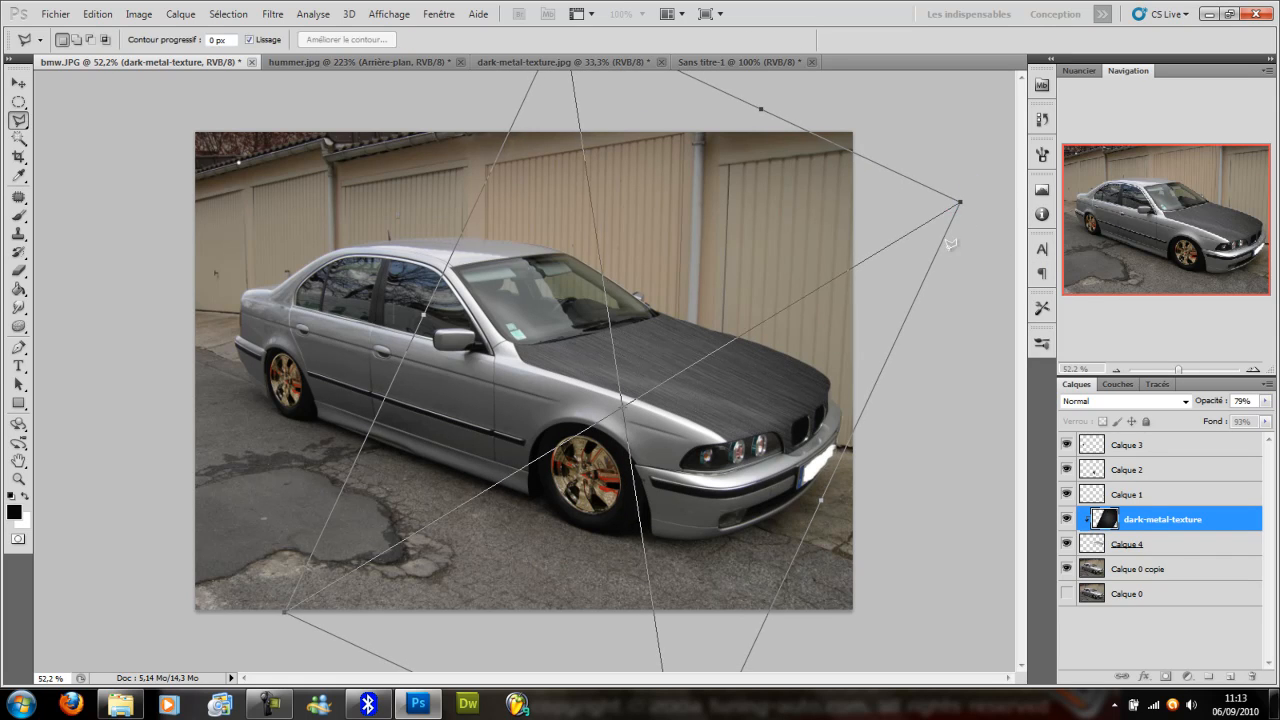
Examine the rotated metal texture on the hood up close, and then review the whole car photo.
drag(1181, 371, 1197, 371)
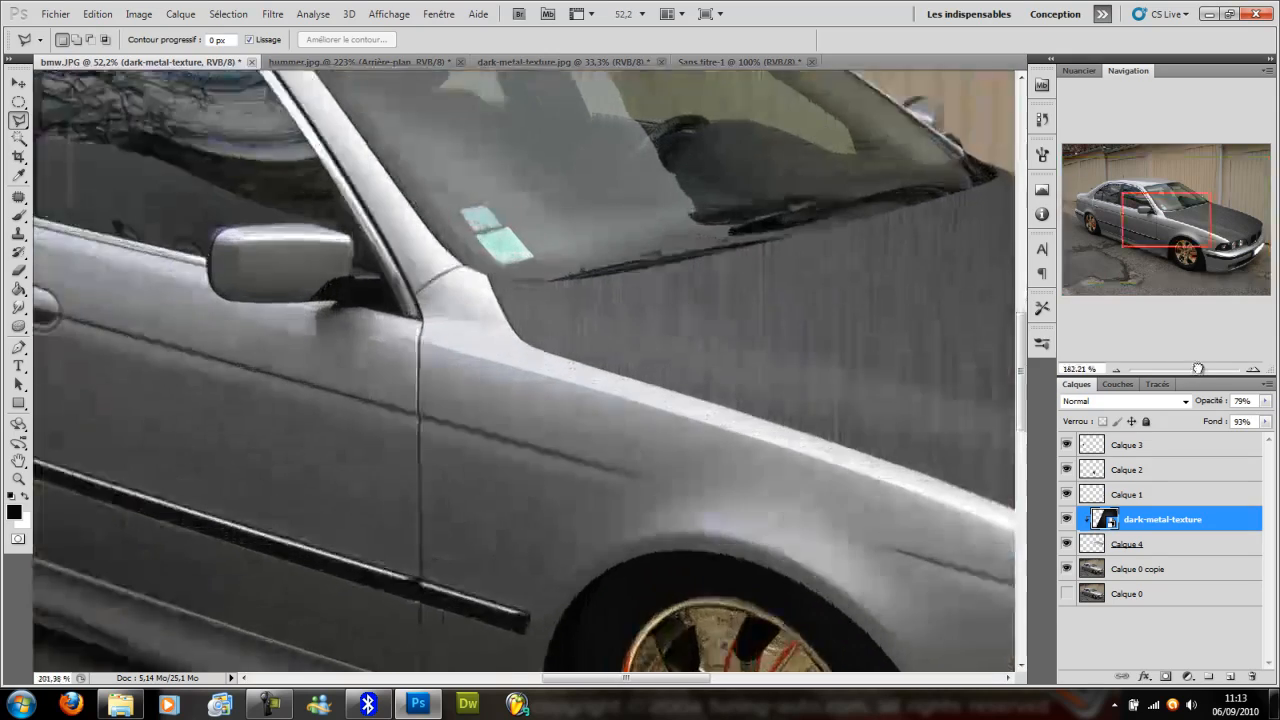
drag(1181, 209, 1242, 210)
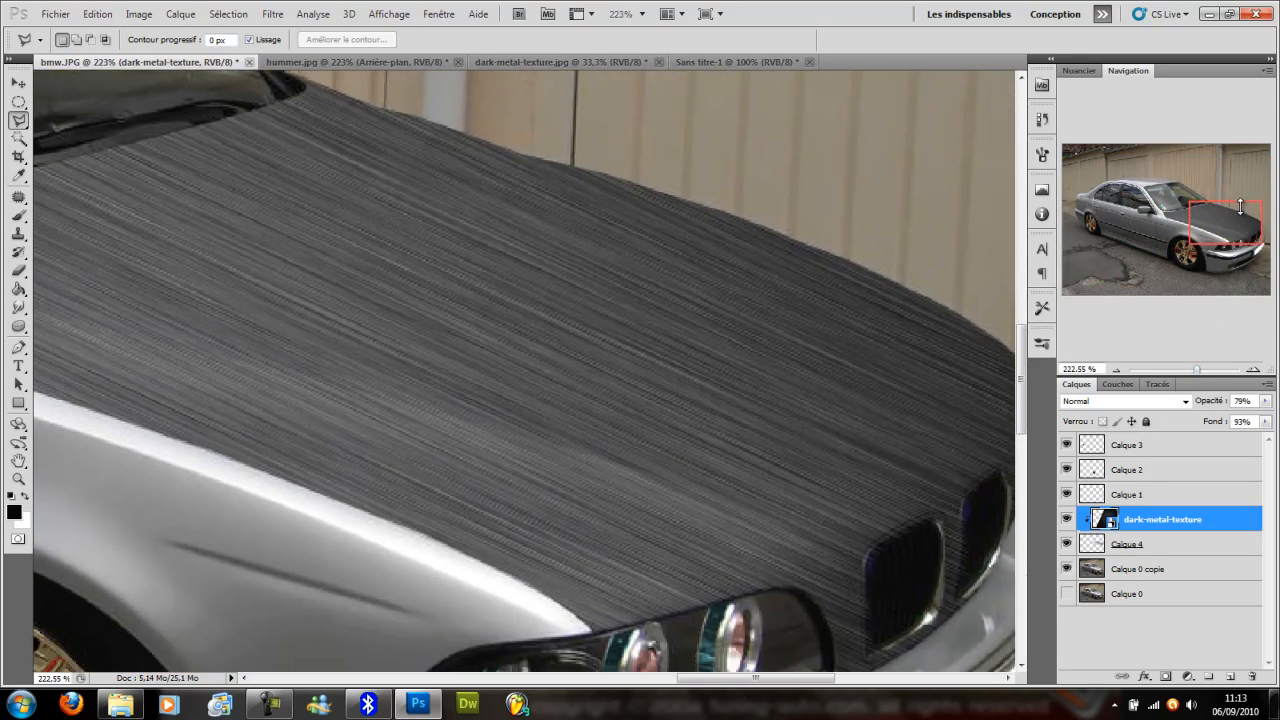
drag(1197, 370, 1177, 371)
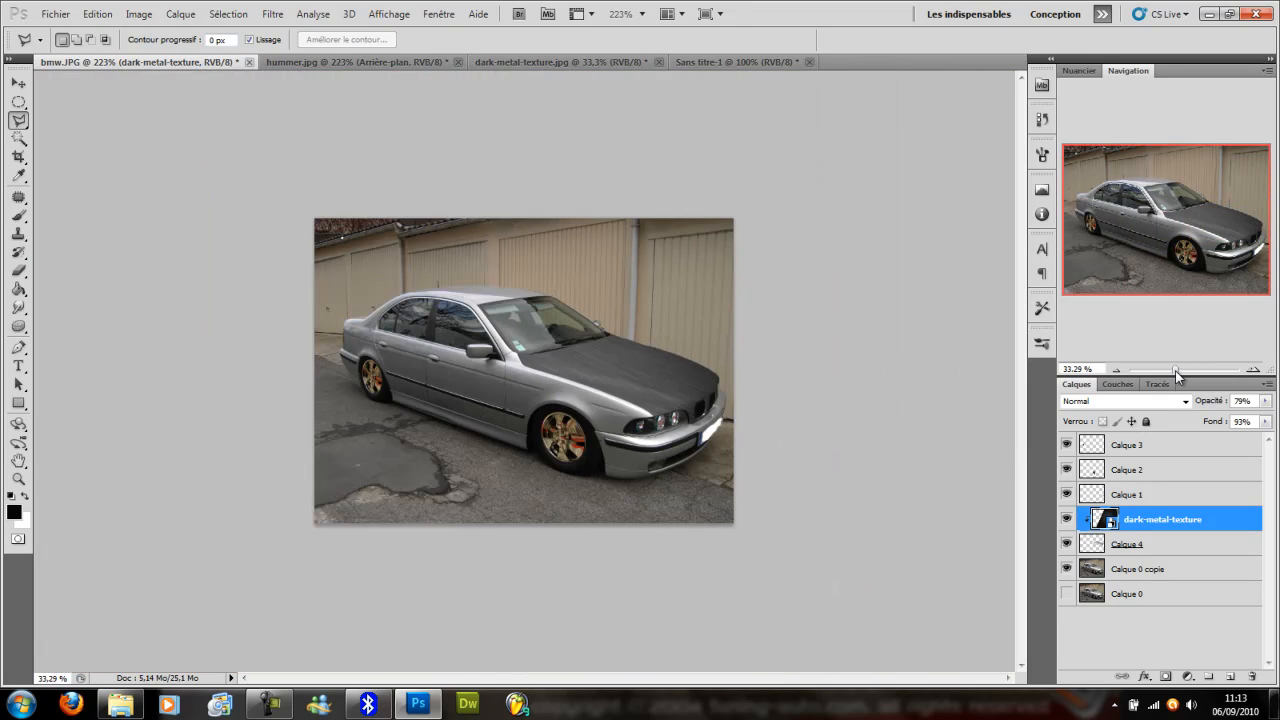
key(f)
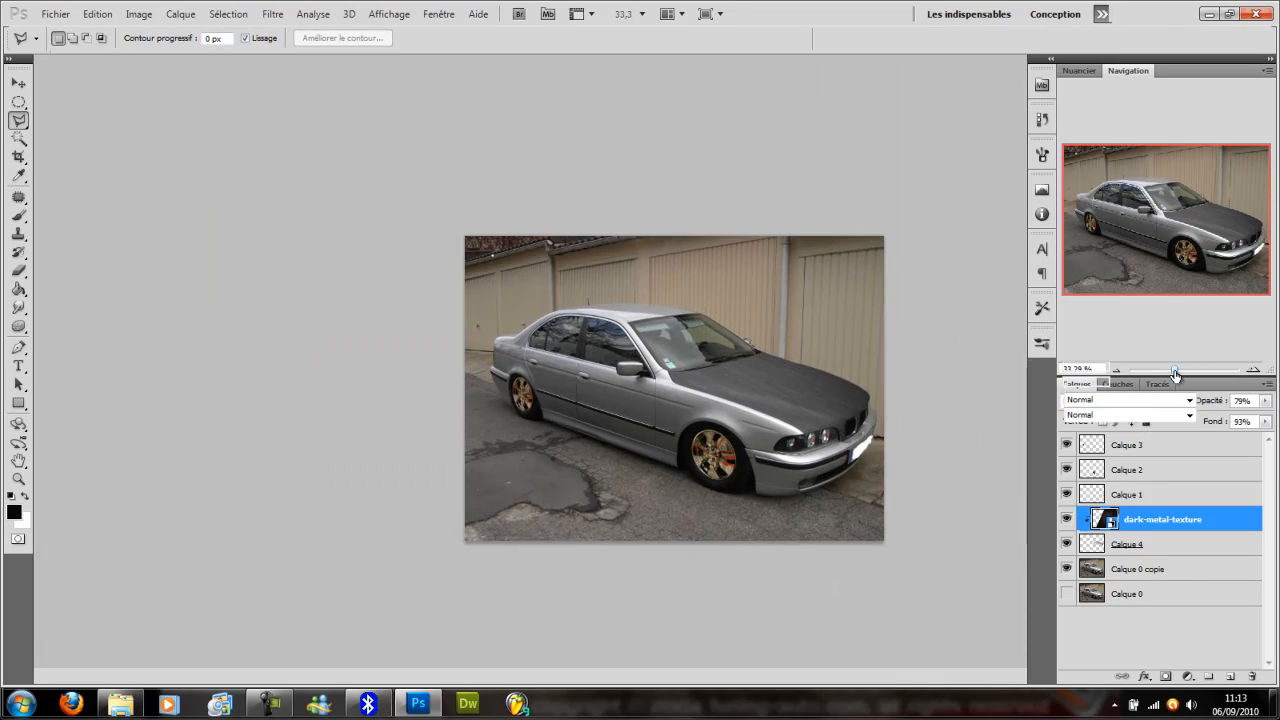
key(f)
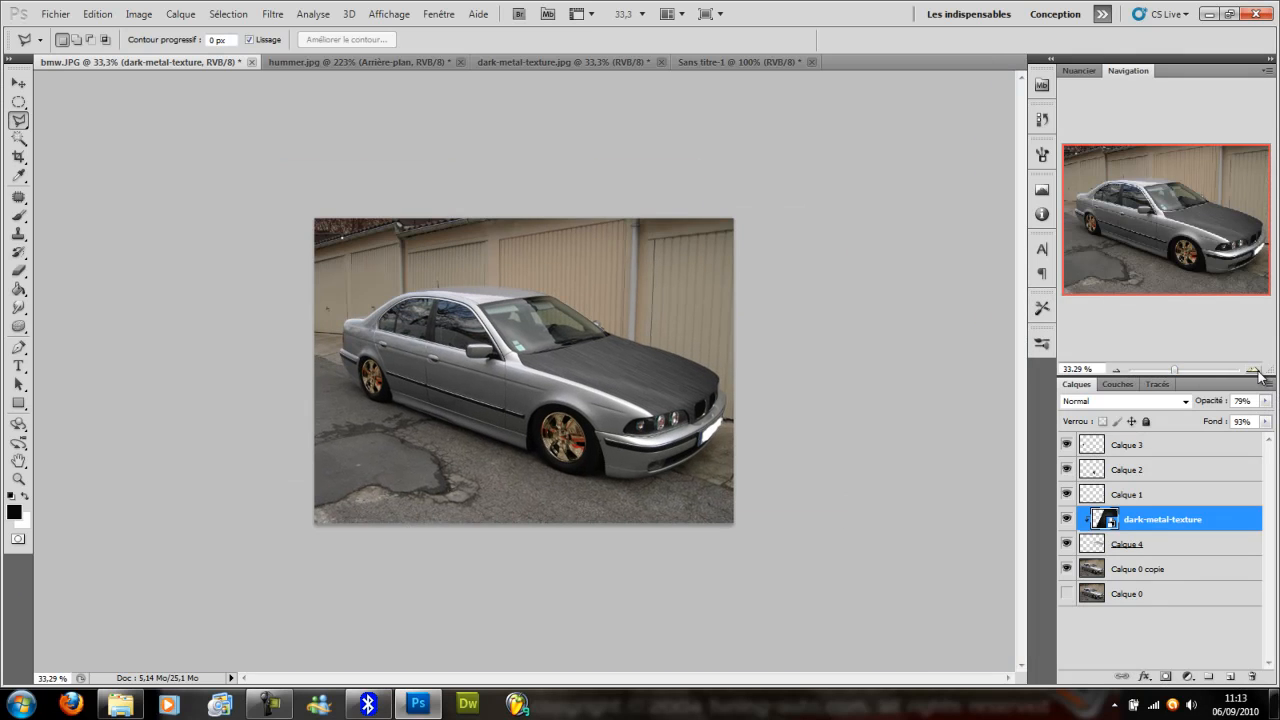
click(1254, 371)
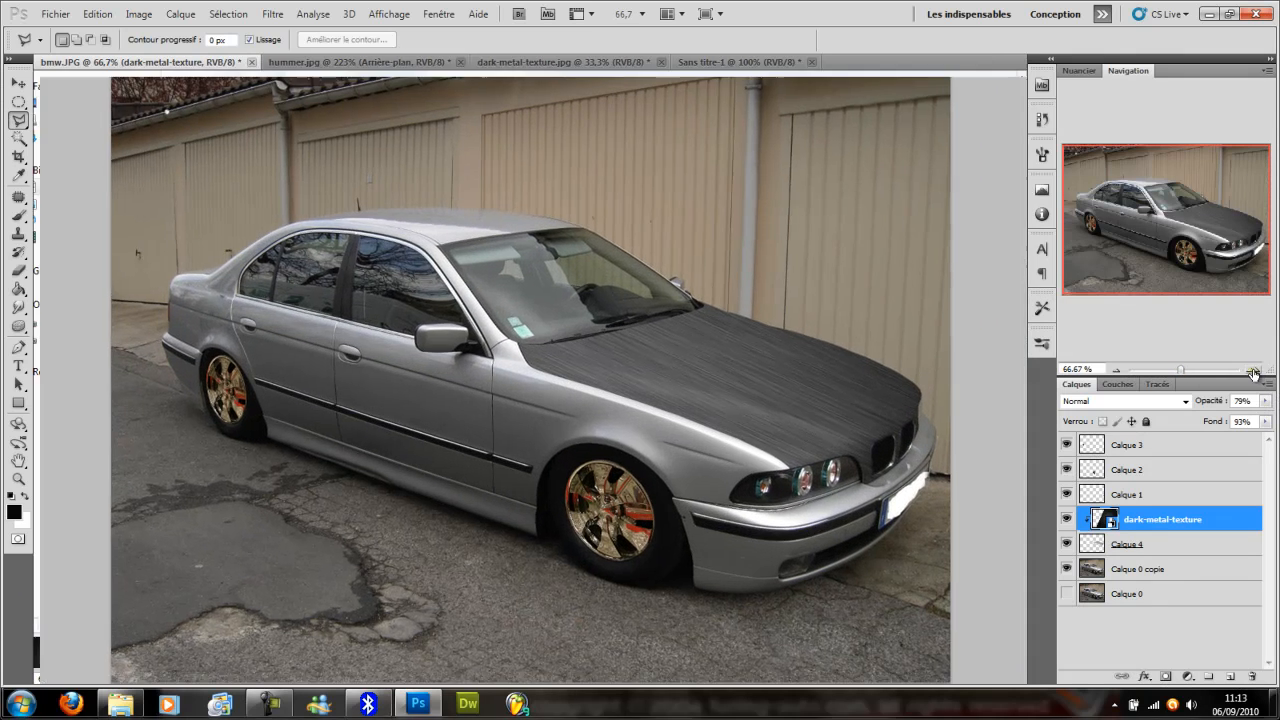